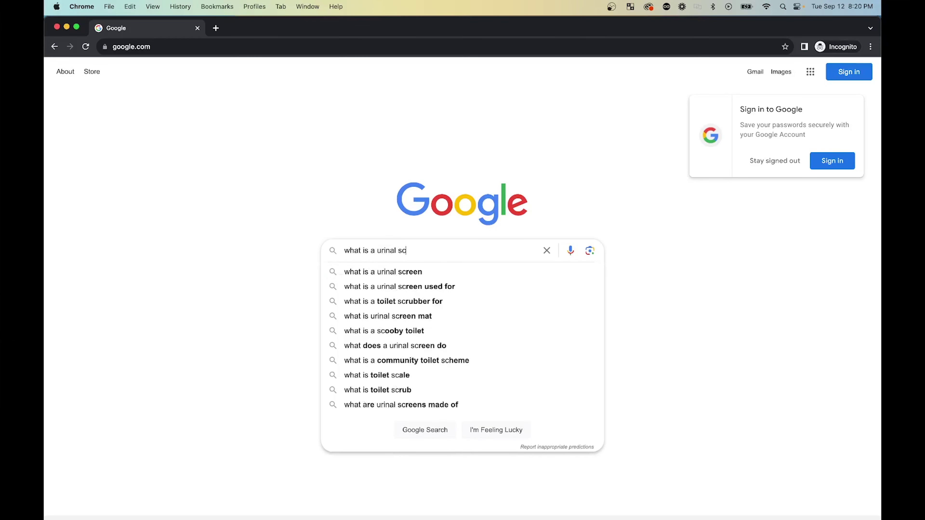
- Search Google for "what is a urinal screen" and browse the image results for existing designs
{"action": "key", "text": "Return"}
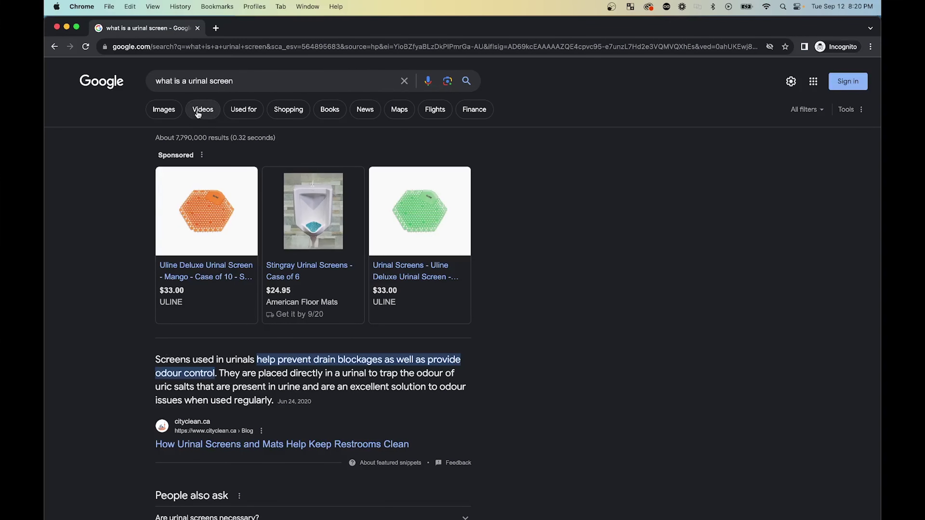
{"action": "left_click", "coordinate": [166, 111]}
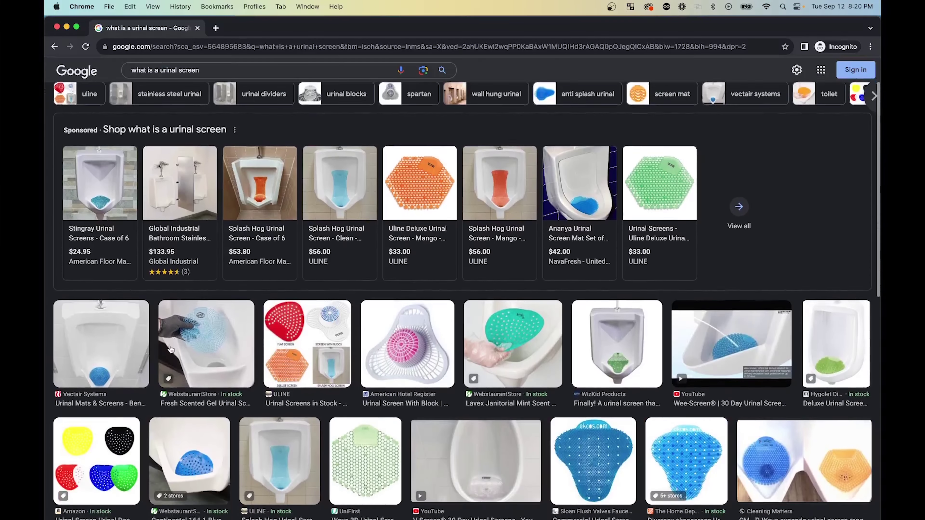
{"action": "scroll", "coordinate": [170, 348], "scroll_direction": "down", "scroll_amount": 5}
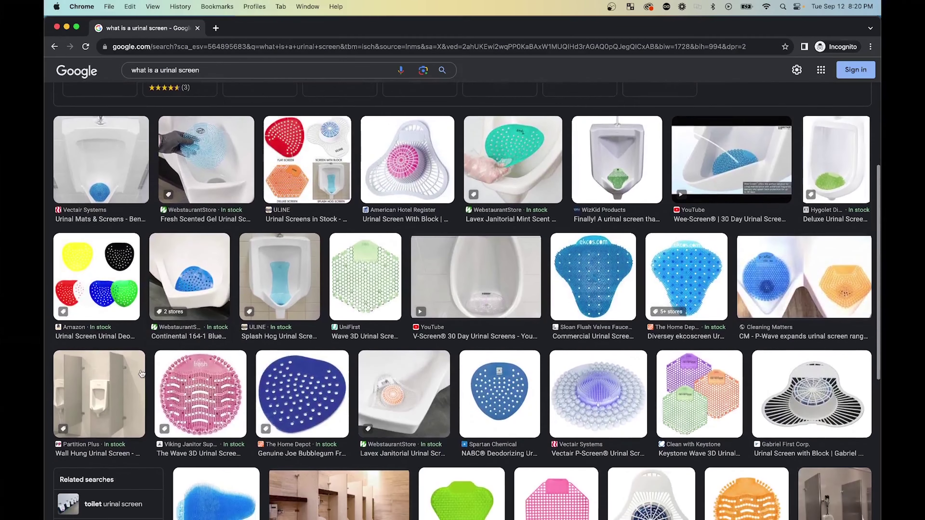
{"action": "scroll", "coordinate": [141, 374], "scroll_direction": "down", "scroll_amount": 3}
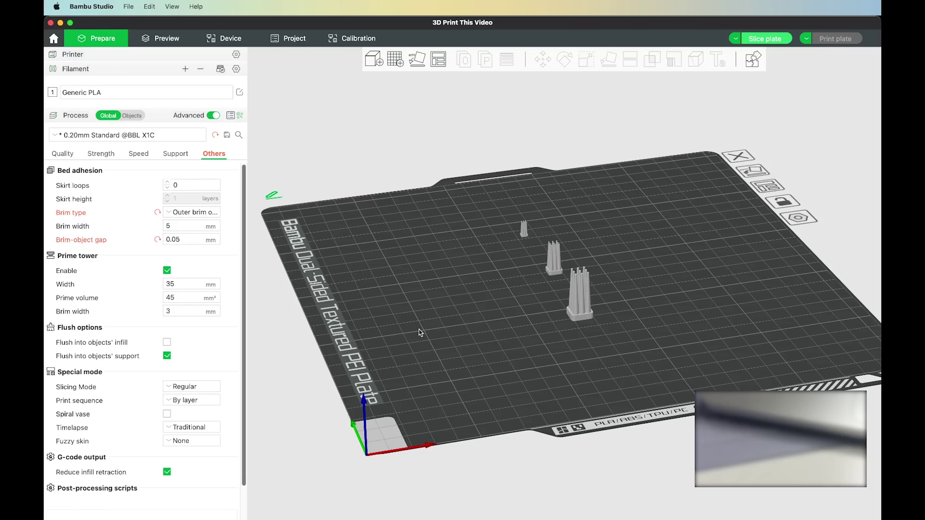
- In Bambu Studio, slice the plate holding the three spike swatches and inspect their brims in the preview
{"action": "scroll", "coordinate": [480, 217], "scroll_direction": "up", "scroll_amount": 10}
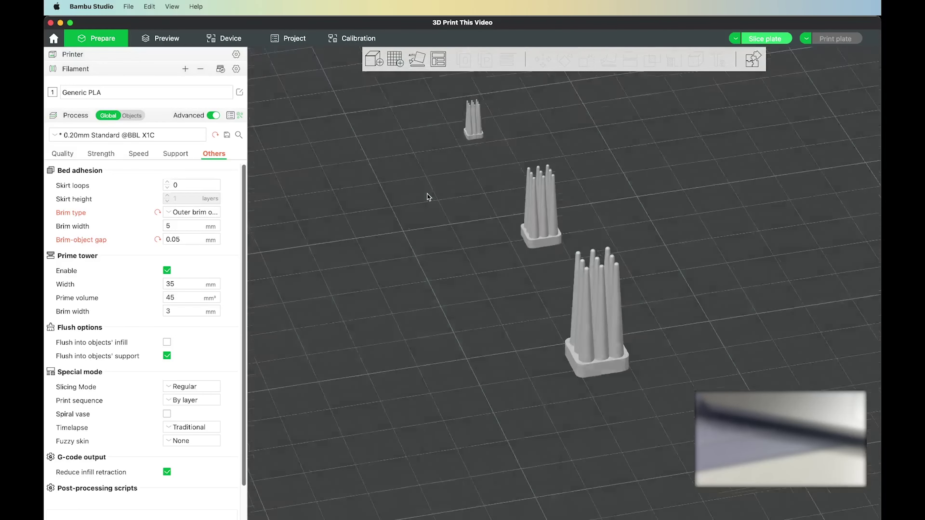
{"action": "left_click_drag", "start_coordinate": [429, 193], "coordinate": [465, 186]}
{"action": "left_click", "coordinate": [393, 306]}
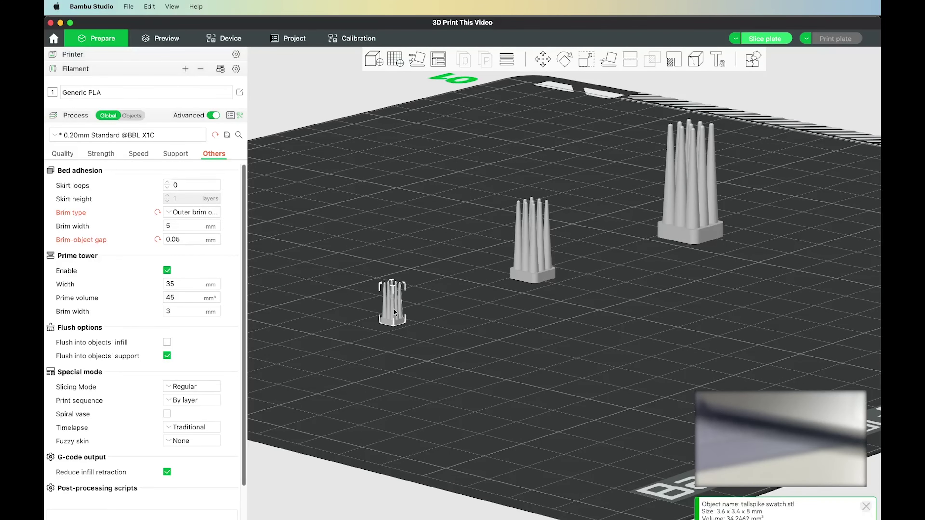
{"action": "left_click_drag", "start_coordinate": [491, 363], "coordinate": [458, 363]}
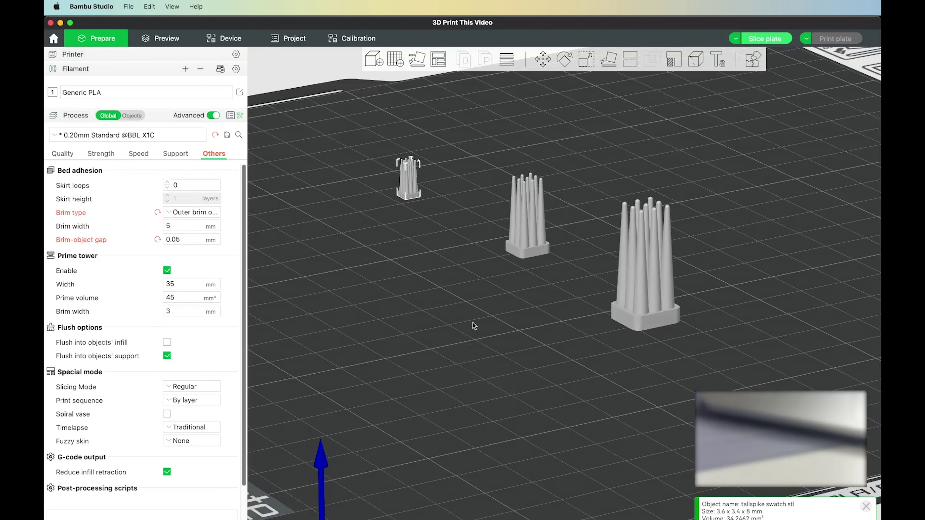
{"action": "left_click", "coordinate": [779, 41]}
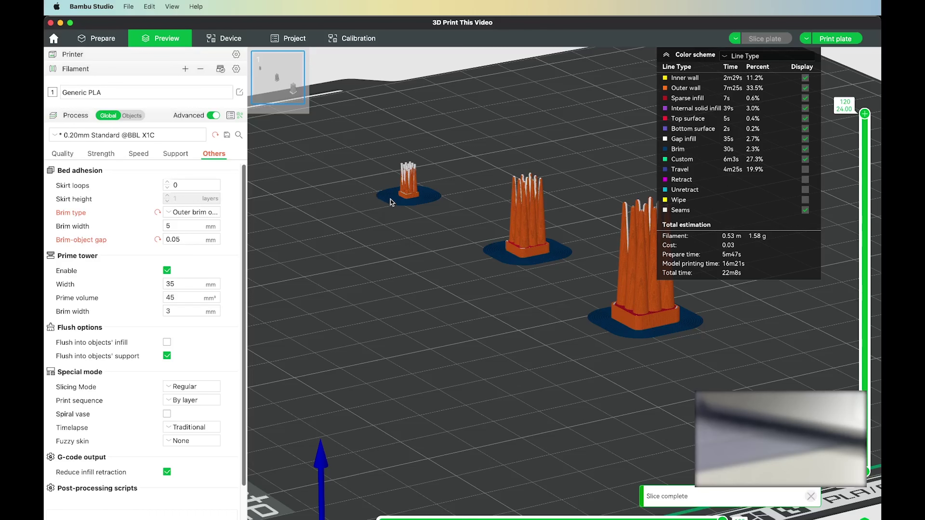
{"action": "scroll", "coordinate": [402, 160], "scroll_direction": "up", "scroll_amount": 5}
{"action": "scroll", "coordinate": [402, 161], "scroll_direction": "down", "scroll_amount": 8}
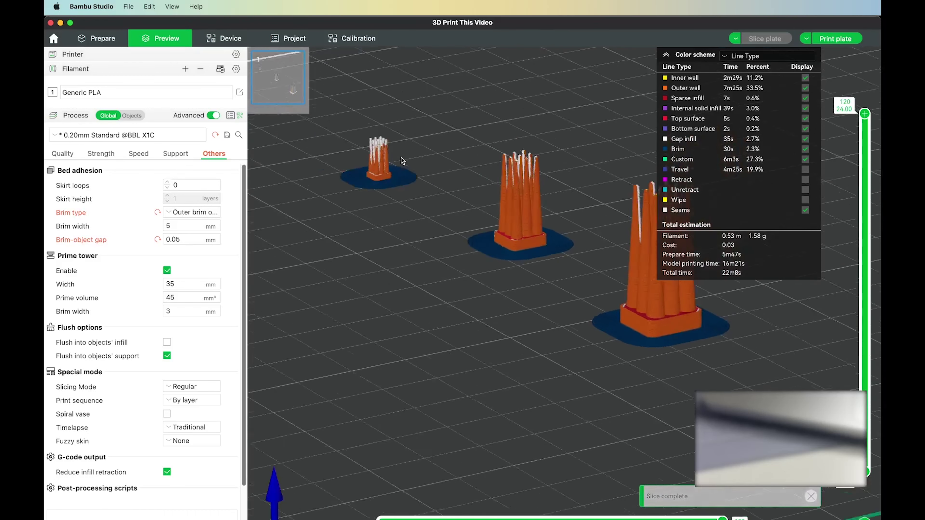
{"action": "scroll", "coordinate": [402, 160], "scroll_direction": "up", "scroll_amount": 5}
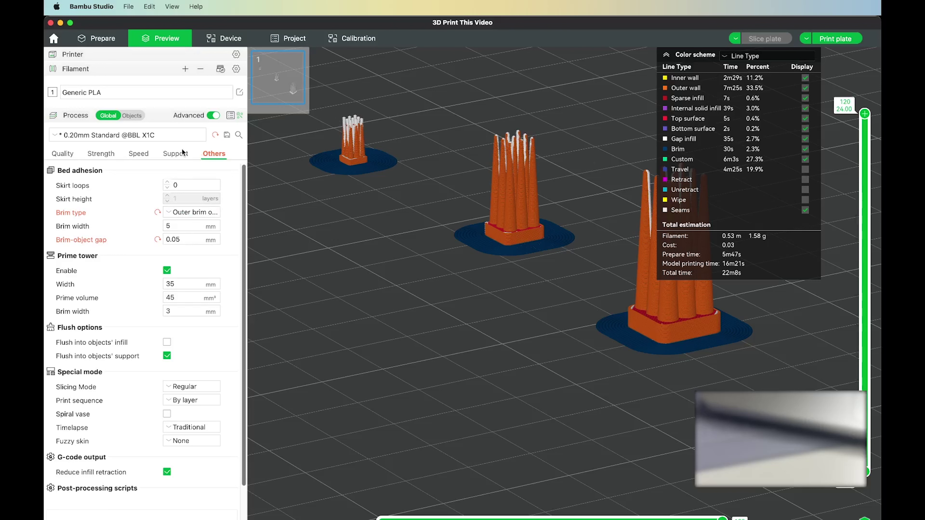
- Reset the brim-object gap to its default and set it to 0.05 mm
{"action": "left_click", "coordinate": [176, 154]}
{"action": "left_click", "coordinate": [213, 153]}
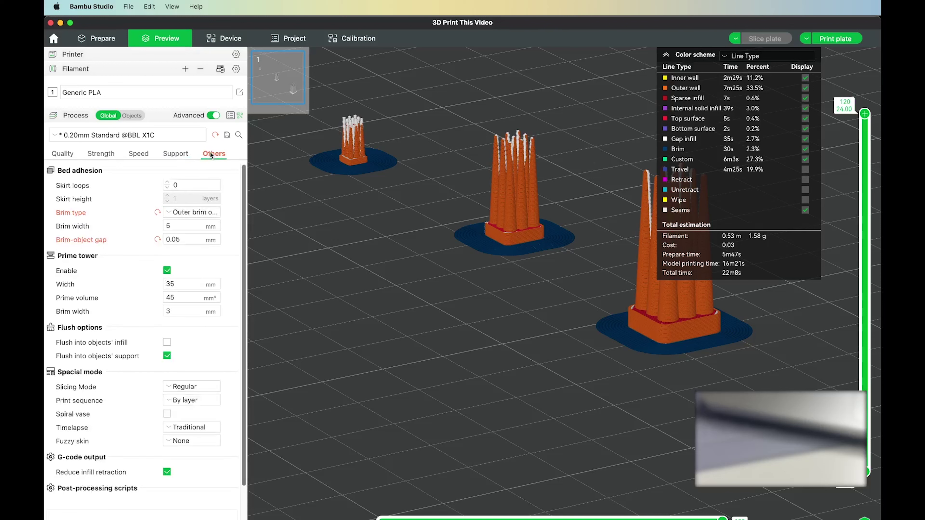
{"action": "left_click", "coordinate": [186, 213]}
{"action": "left_click", "coordinate": [190, 240]}
{"action": "left_click", "coordinate": [171, 240]}
{"action": "left_click", "coordinate": [156, 241]}
{"action": "left_click", "coordinate": [181, 239]}
{"action": "key", "text": "BackSpace"}
{"action": "type", "text": "05"}
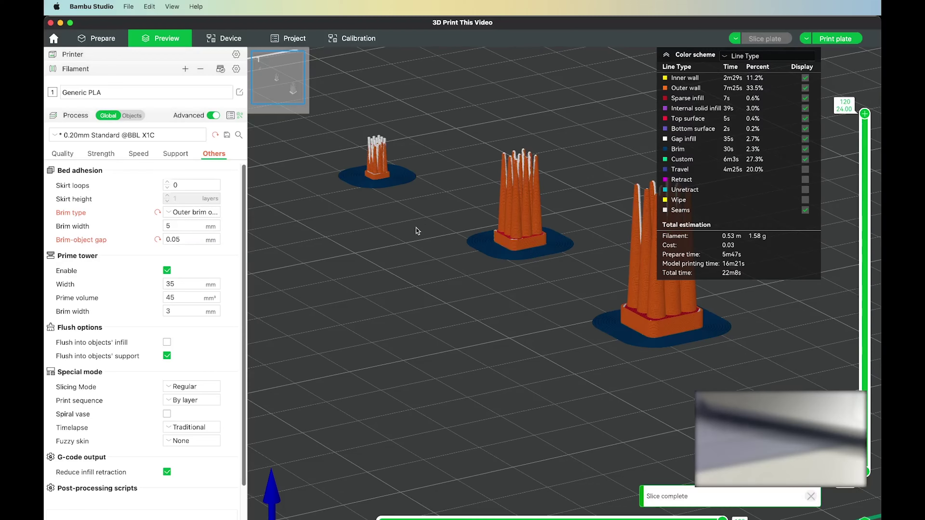
- Slice the plate again and inspect the brims around the three spike swatches
{"action": "scroll", "coordinate": [416, 232], "scroll_direction": "down", "scroll_amount": 5}
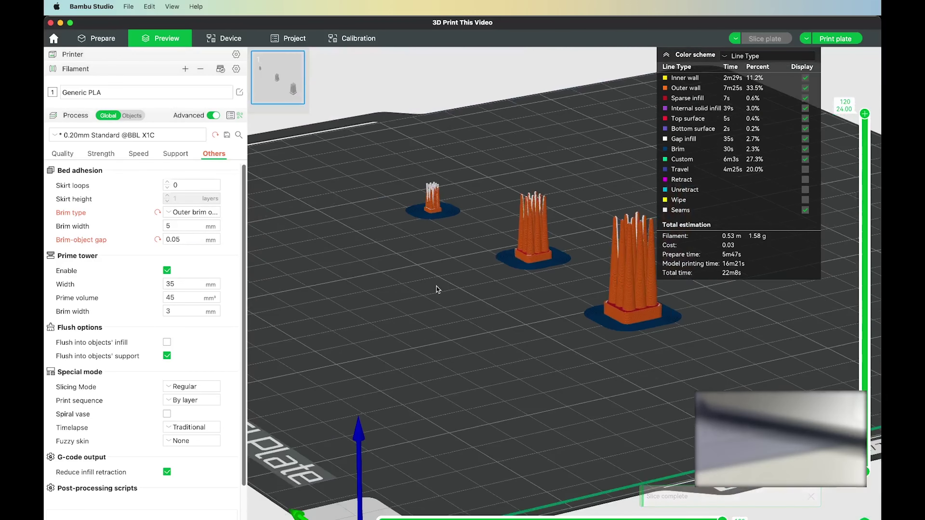
{"action": "left_click_drag", "start_coordinate": [439, 292], "coordinate": [440, 296]}
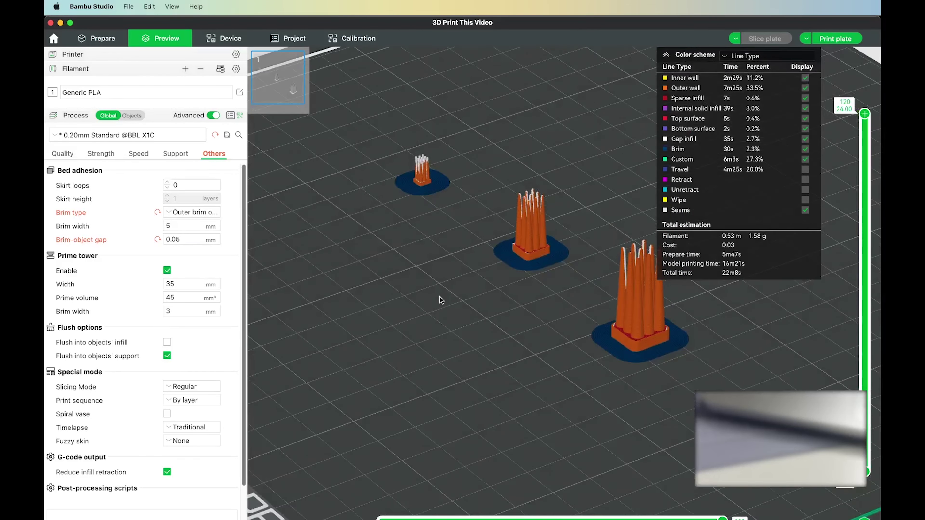
{"action": "scroll", "coordinate": [441, 300], "scroll_direction": "down", "scroll_amount": 5}
{"action": "scroll", "coordinate": [445, 69], "scroll_direction": "up", "scroll_amount": 5}
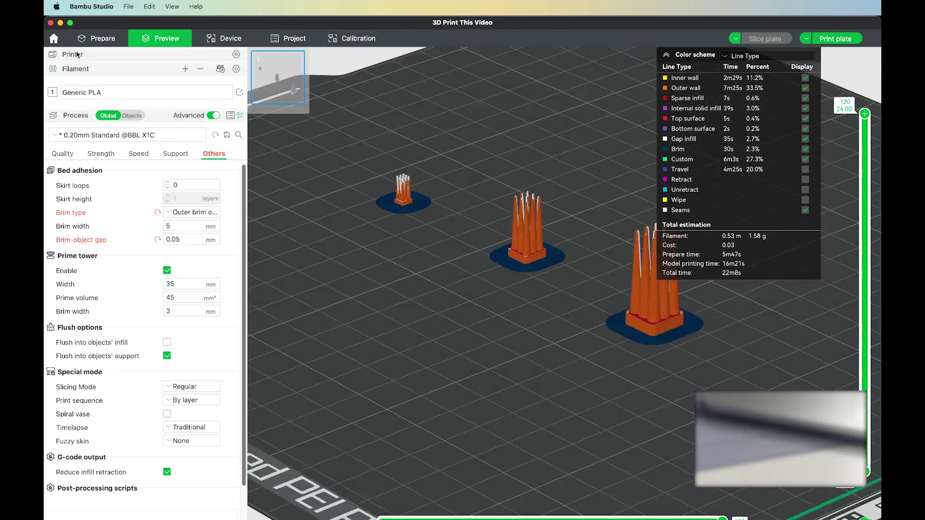
- Return to plate preparation and open the scale settings of the middle spike swatch
{"action": "left_click", "coordinate": [97, 38]}
{"action": "left_click", "coordinate": [525, 245]}
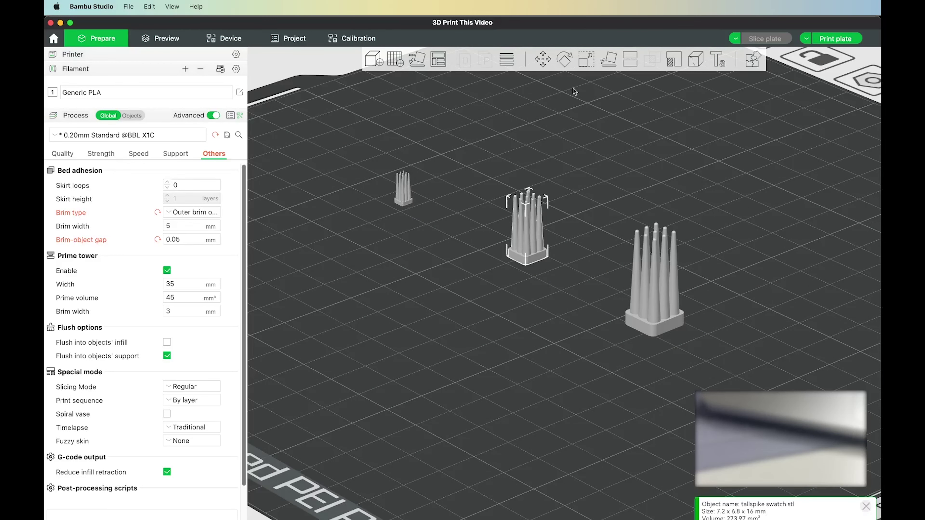
{"action": "left_click", "coordinate": [584, 62]}
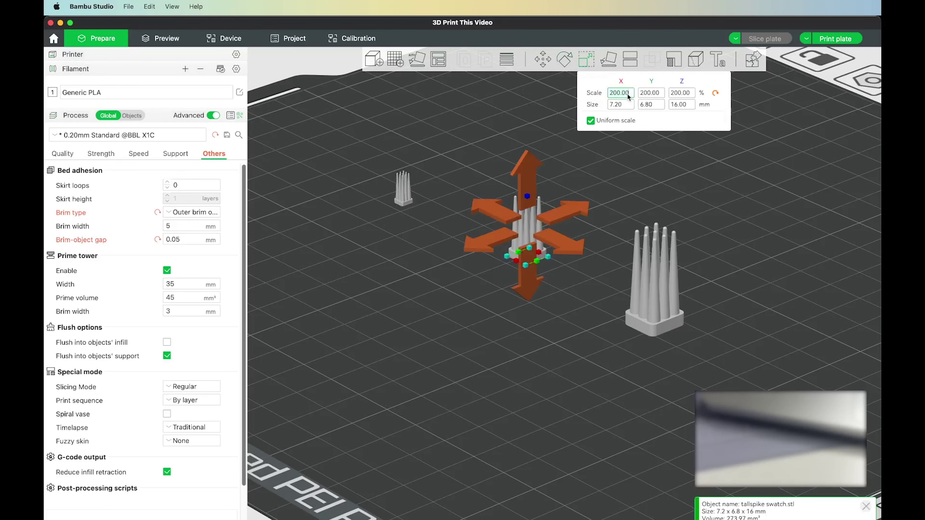
- Set the uniform scale of the largest spike swatch to 300% and deselect it
{"action": "left_click", "coordinate": [655, 288]}
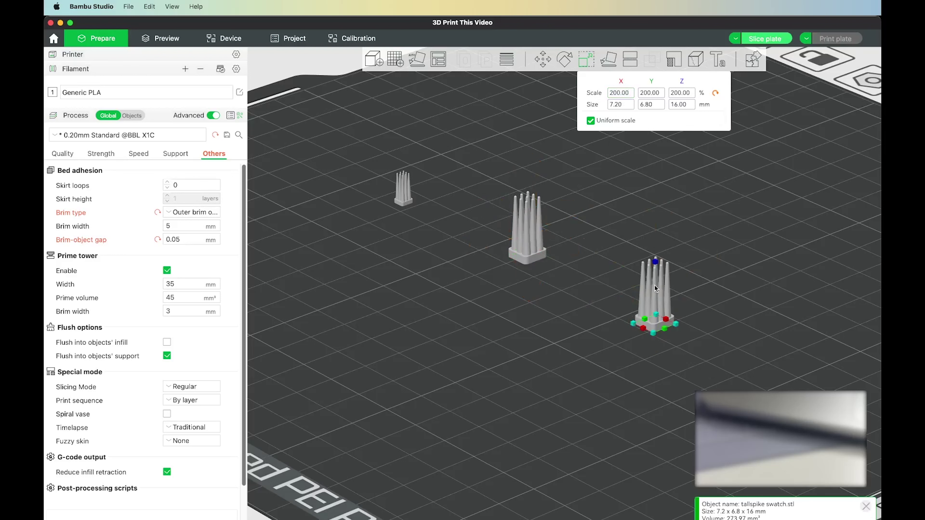
{"action": "left_click", "coordinate": [626, 93]}
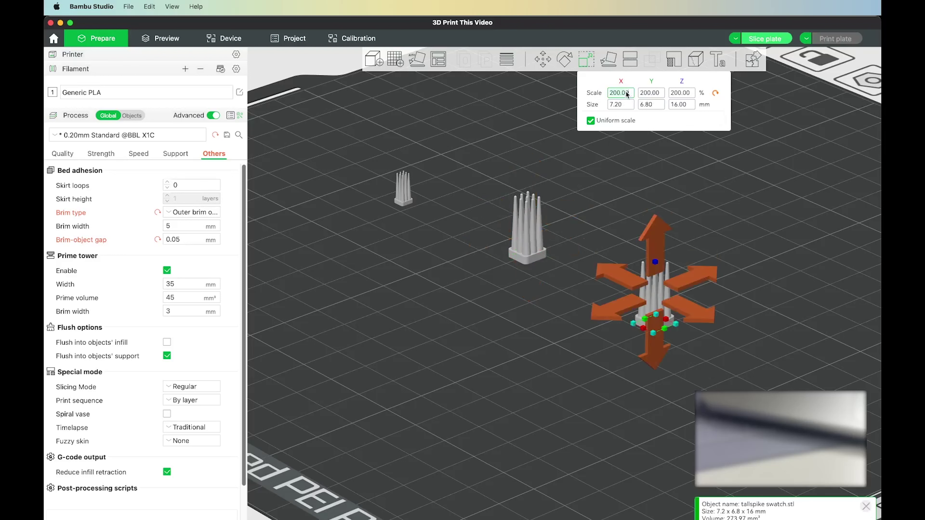
{"action": "type", "text": "300"}
{"action": "key", "text": "Return"}
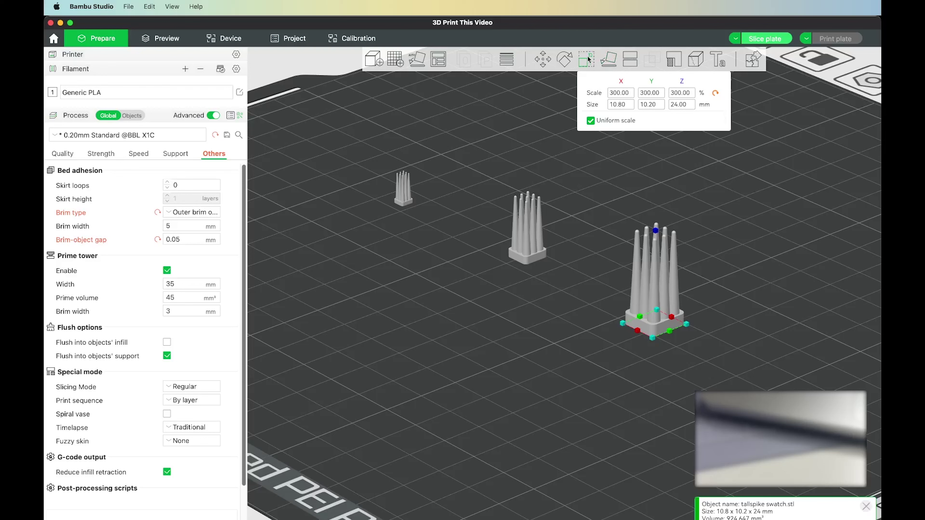
{"action": "left_click", "coordinate": [494, 112]}
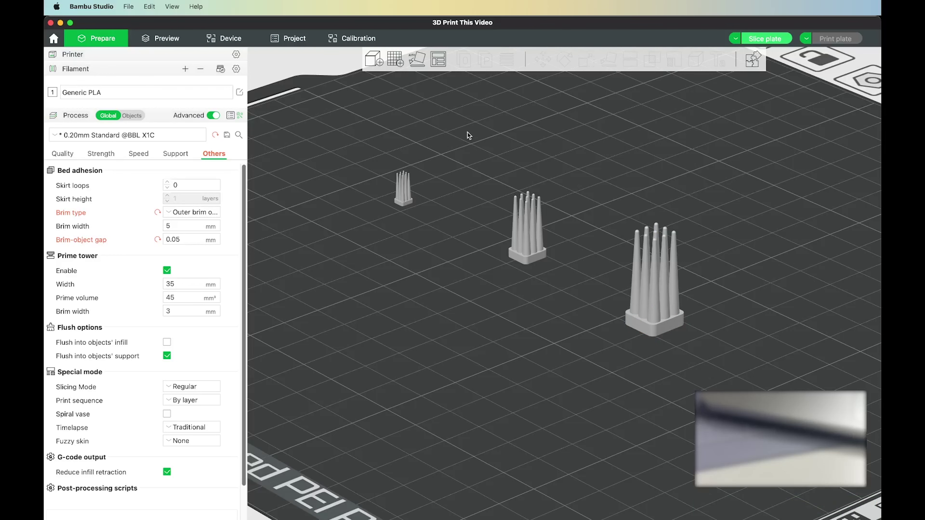
{"action": "scroll", "coordinate": [465, 228], "scroll_direction": "up", "scroll_amount": 4}
{"action": "scroll", "coordinate": [465, 228], "scroll_direction": "down", "scroll_amount": 5}
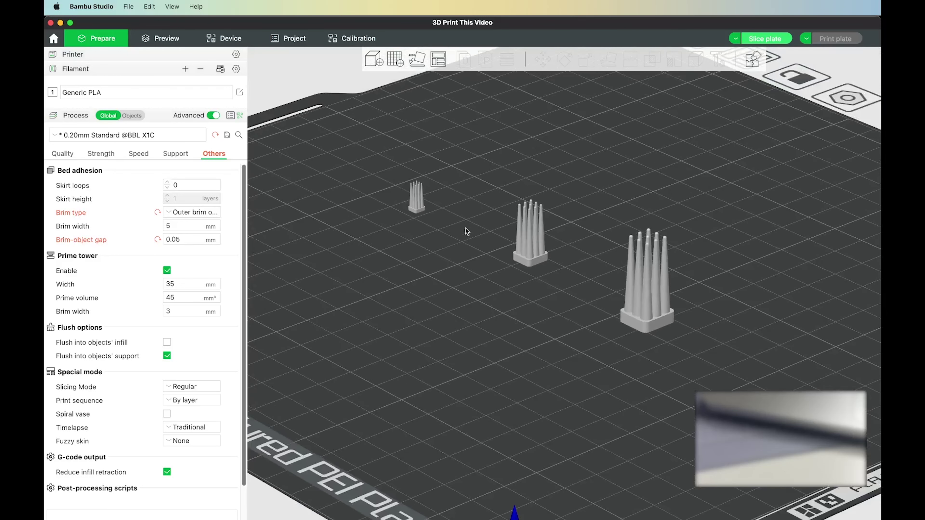
{"action": "left_click", "coordinate": [135, 138]}
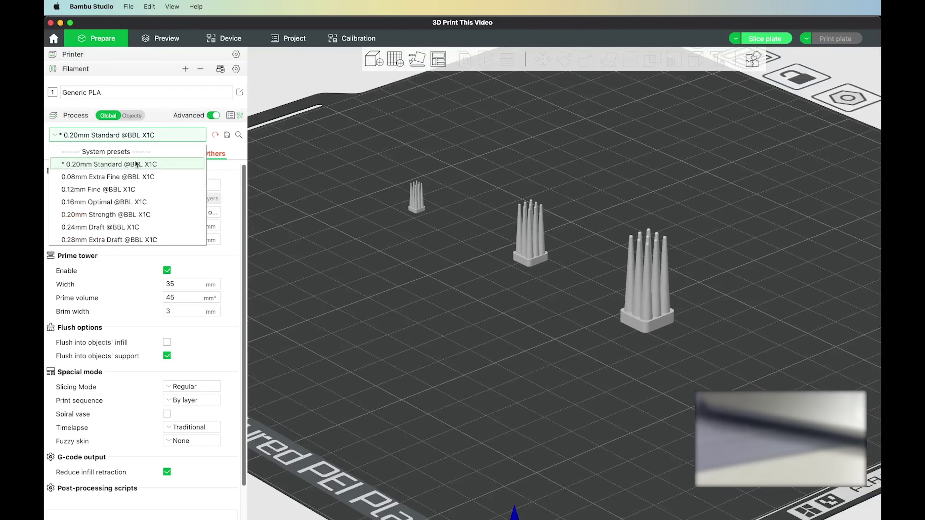
{"action": "left_click", "coordinate": [135, 164]}
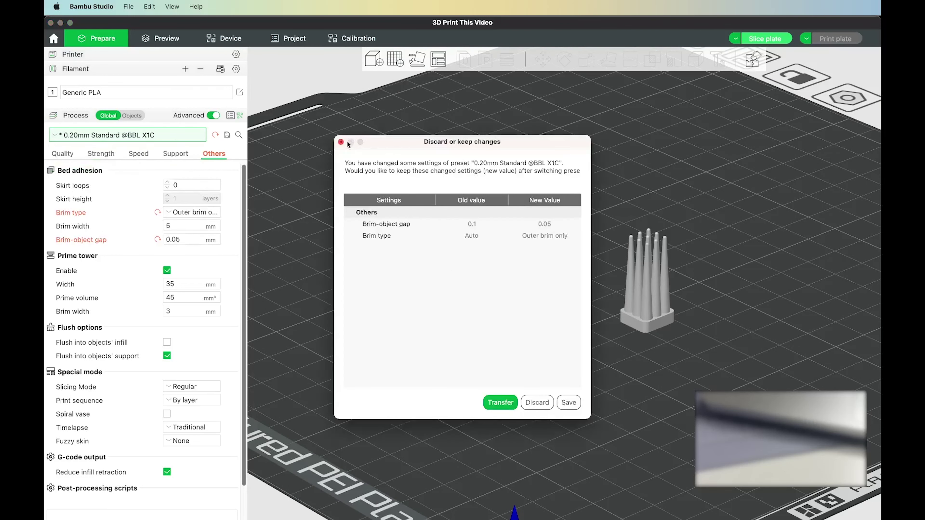
{"action": "left_click", "coordinate": [340, 143]}
- Slice the plate with the small, medium and 300% spike swatches
{"action": "scroll", "coordinate": [394, 216], "scroll_direction": "down", "scroll_amount": 3}
{"action": "scroll", "coordinate": [370, 231], "scroll_direction": "up", "scroll_amount": 4}
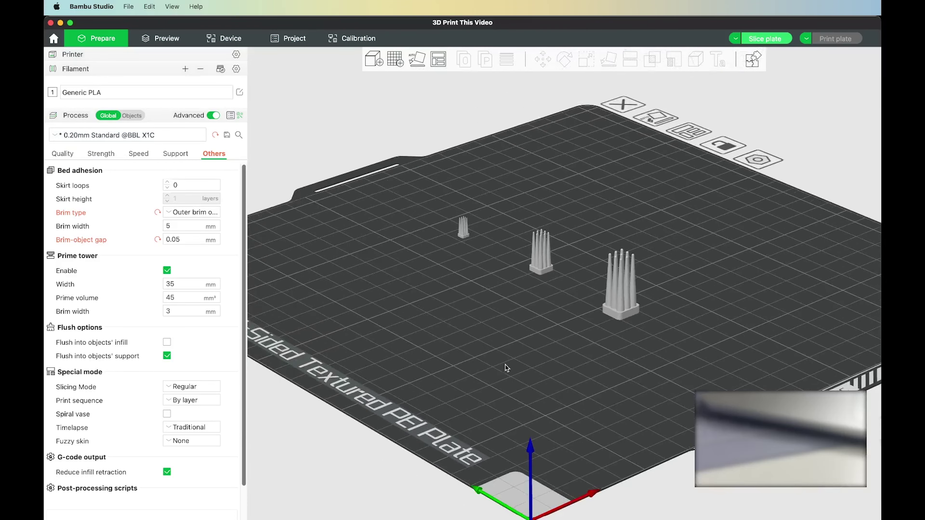
{"action": "mouse_move", "coordinate": [504, 365]}
{"action": "left_mouse_down"}
{"action": "mouse_move", "coordinate": [489, 374]}
{"action": "mouse_move", "coordinate": [503, 370]}
{"action": "left_mouse_up"}
{"action": "scroll", "coordinate": [504, 369], "scroll_direction": "down", "scroll_amount": 4}
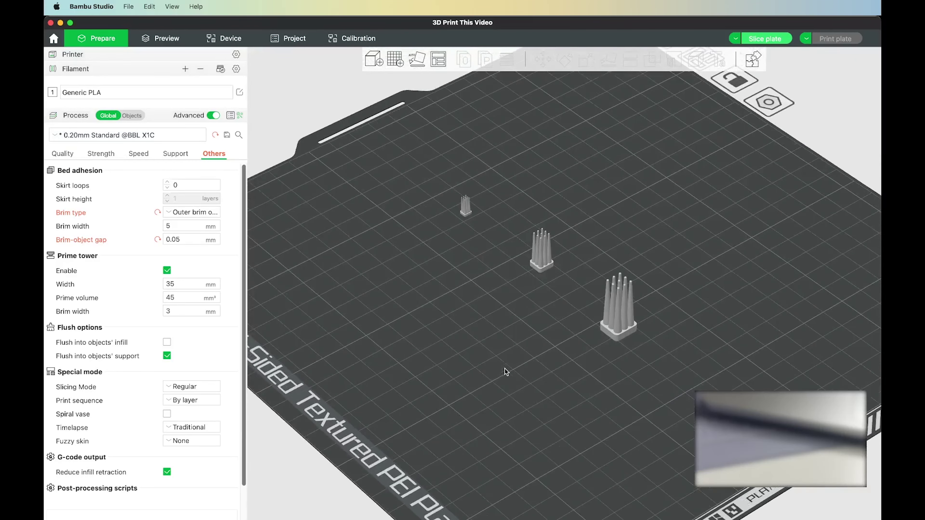
{"action": "scroll", "coordinate": [504, 368], "scroll_direction": "up", "scroll_amount": 4}
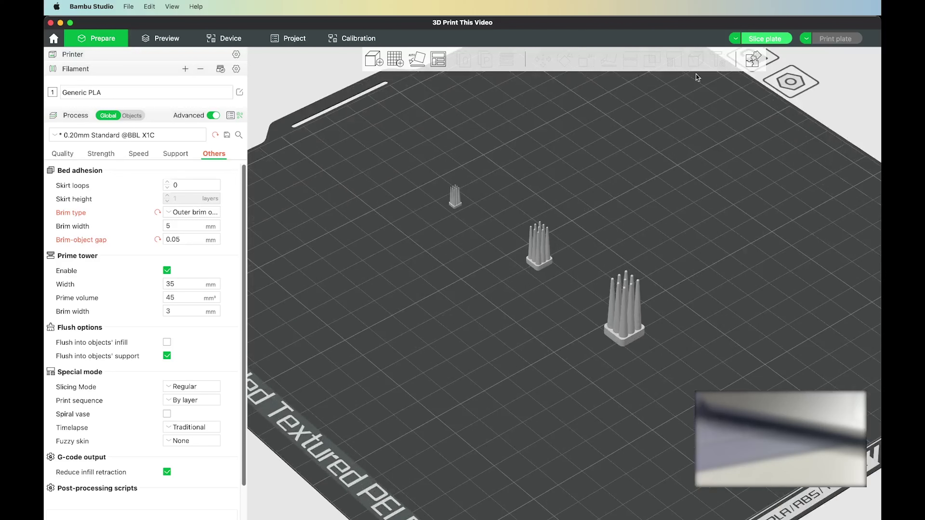
{"action": "left_click", "coordinate": [765, 39]}
{"action": "scroll", "coordinate": [594, 361], "scroll_direction": "up", "scroll_amount": 5}
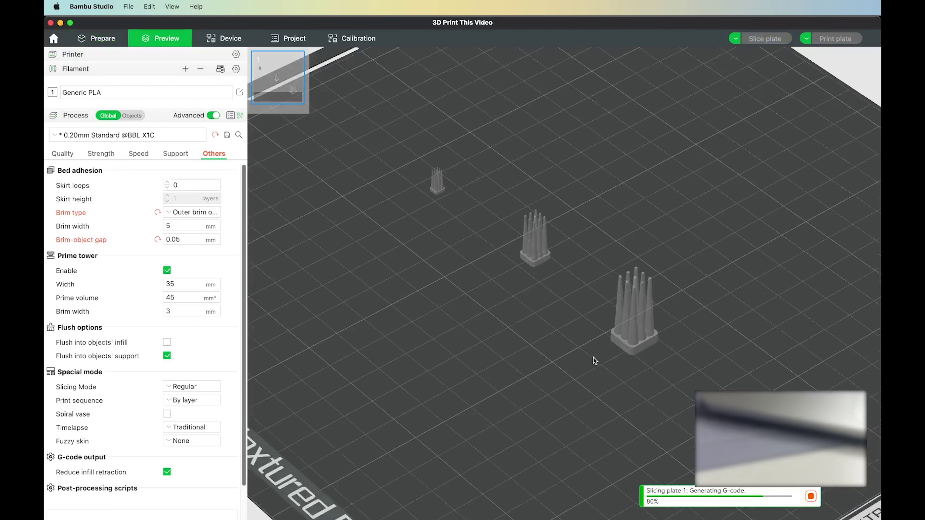
{"action": "scroll", "coordinate": [596, 349], "scroll_direction": "down", "scroll_amount": 3}
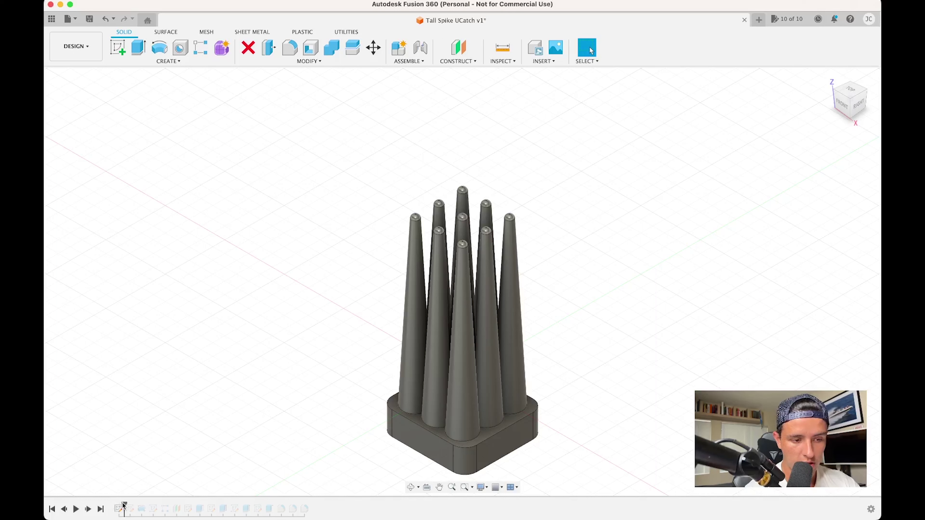
- Switch to Autodesk Fusion 360 and roll the Tall Spike model's timeline back to just after its first sketch
{"action": "left_click_drag", "start_coordinate": [121, 505], "coordinate": [124, 505]}
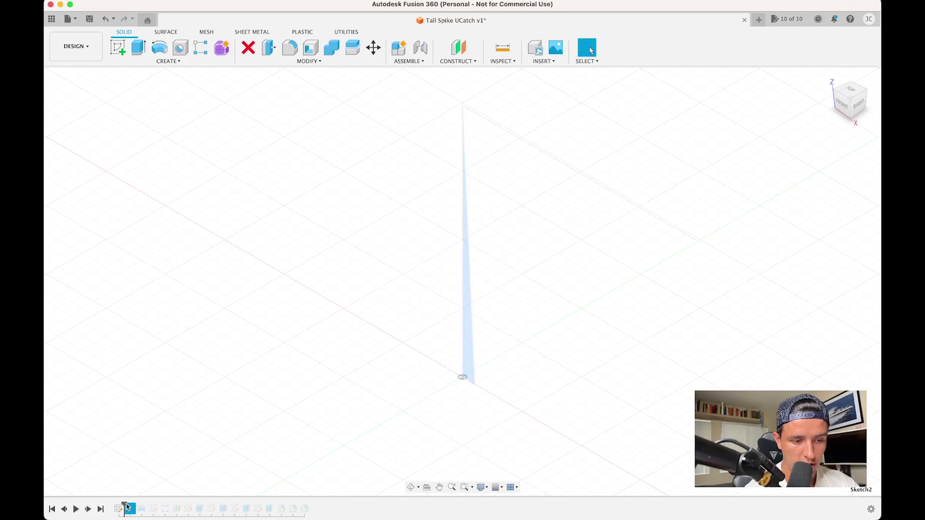
{"action": "left_click_drag", "start_coordinate": [124, 507], "coordinate": [111, 507]}
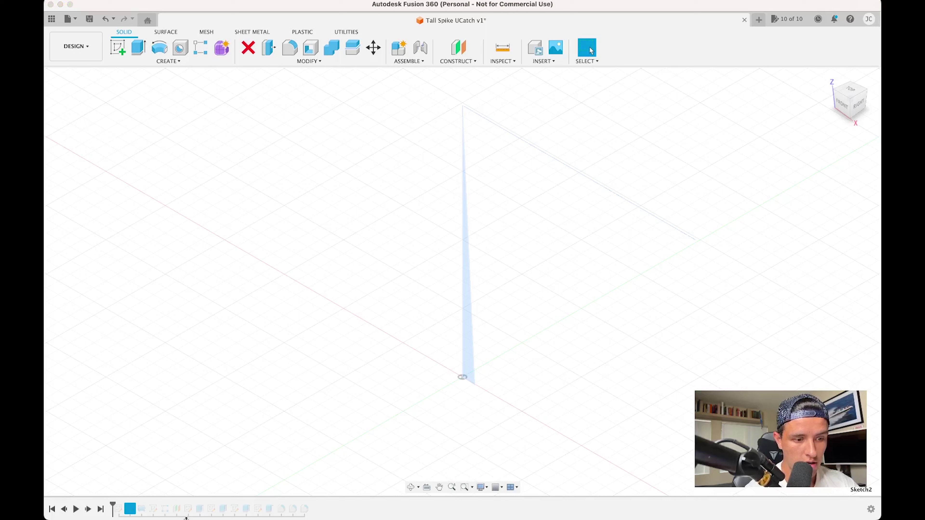
{"action": "left_click", "coordinate": [89, 509]}
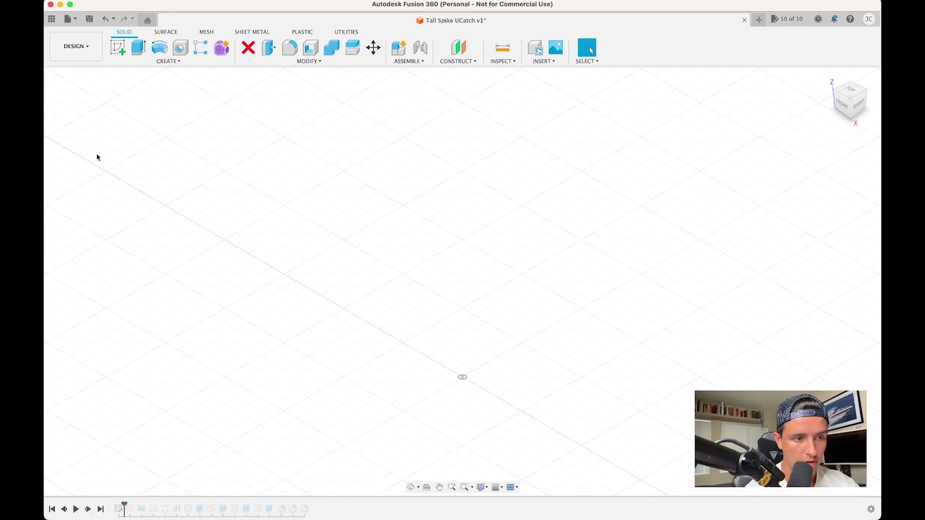
{"action": "left_click", "coordinate": [87, 150]}
{"action": "scroll", "coordinate": [398, 359], "scroll_direction": "down", "scroll_amount": 5}
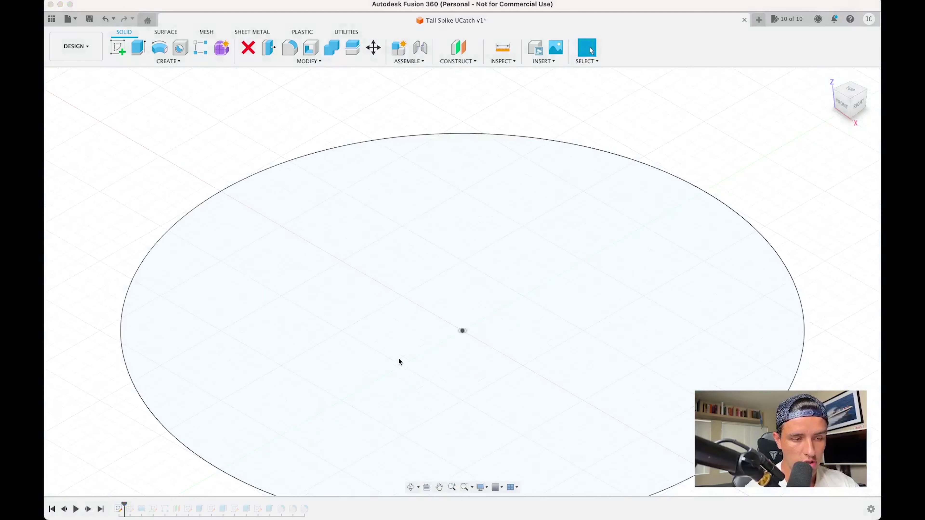
- Open the first sketch for editing, check the base circle's diameter dimension, and finish the sketch
{"action": "left_click", "coordinate": [119, 510]}
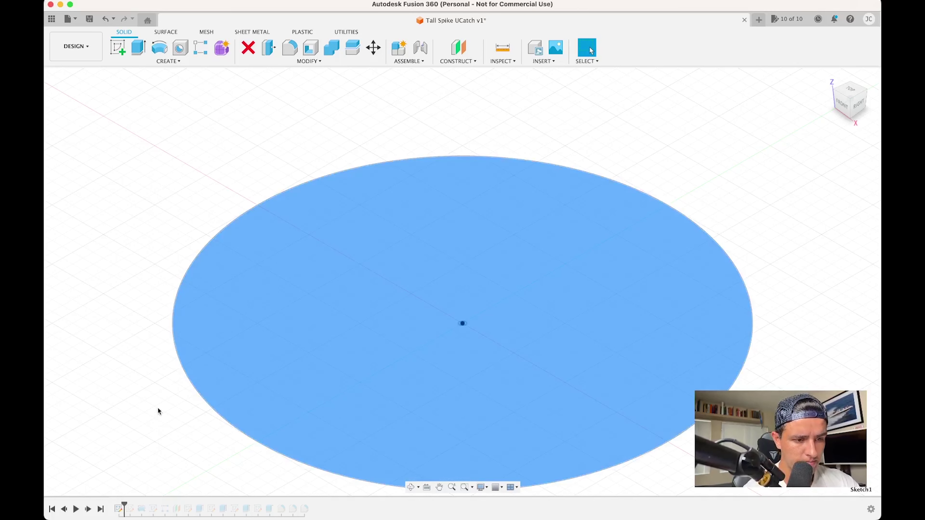
{"action": "scroll", "coordinate": [385, 353], "scroll_direction": "down", "scroll_amount": 1}
{"action": "scroll", "coordinate": [386, 353], "scroll_direction": "down", "scroll_amount": 1}
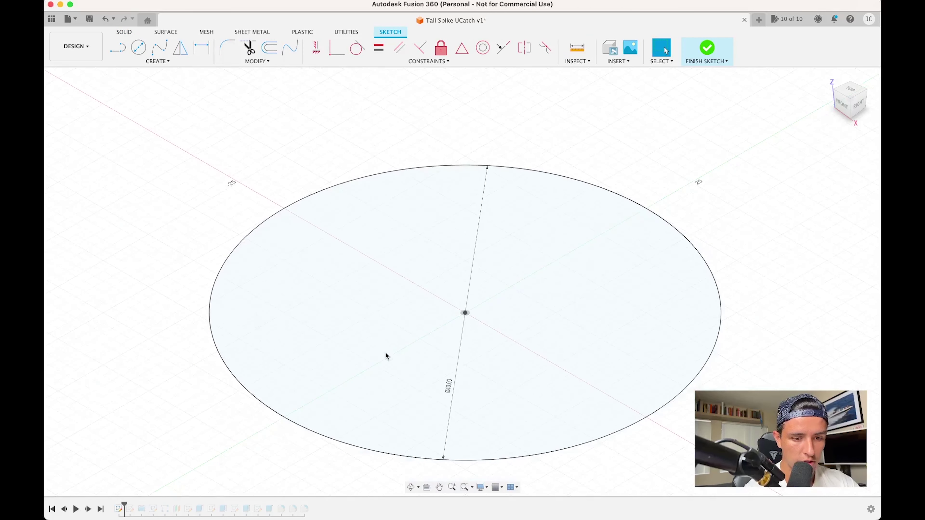
{"action": "double_click", "coordinate": [451, 385]}
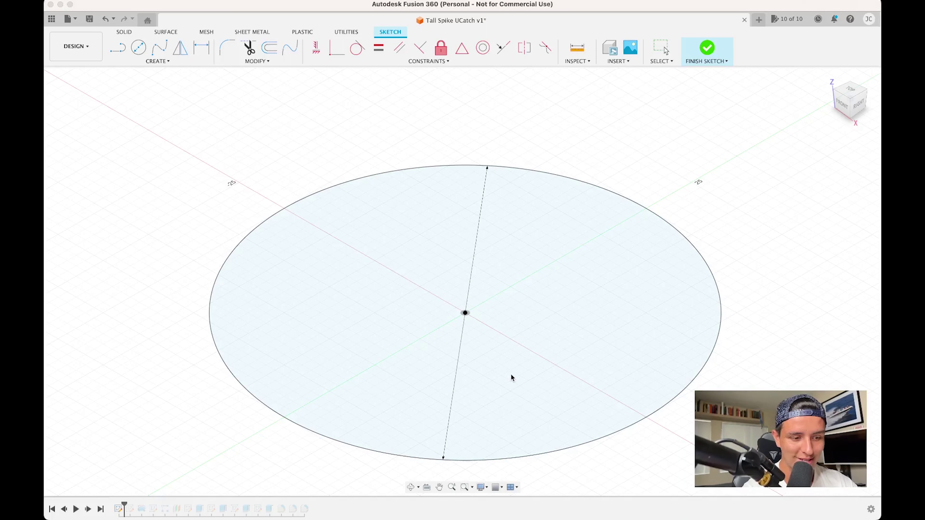
{"action": "left_click", "coordinate": [707, 49]}
{"action": "scroll", "coordinate": [473, 336], "scroll_direction": "down", "scroll_amount": 2}
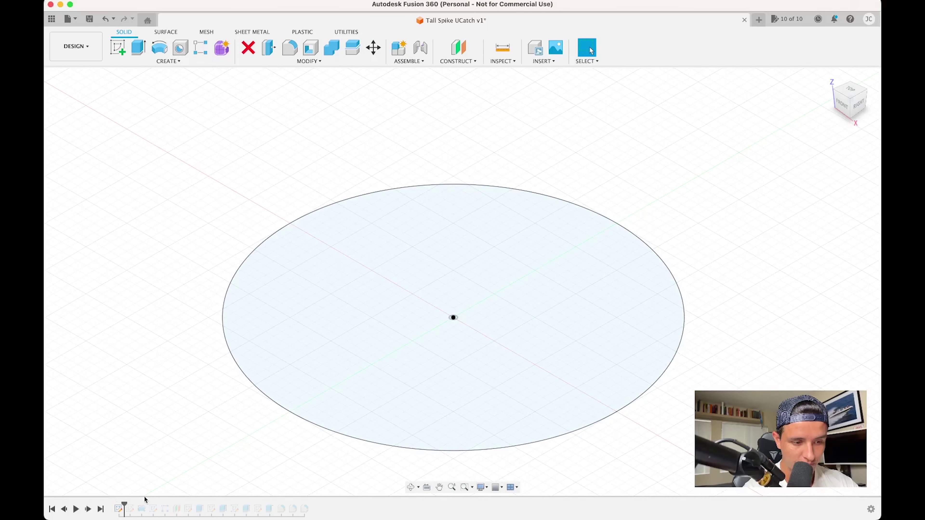
- Step the timeline forward through the spike profile sketch to the revolved spike, viewing the model from the front
{"action": "left_click", "coordinate": [87, 509]}
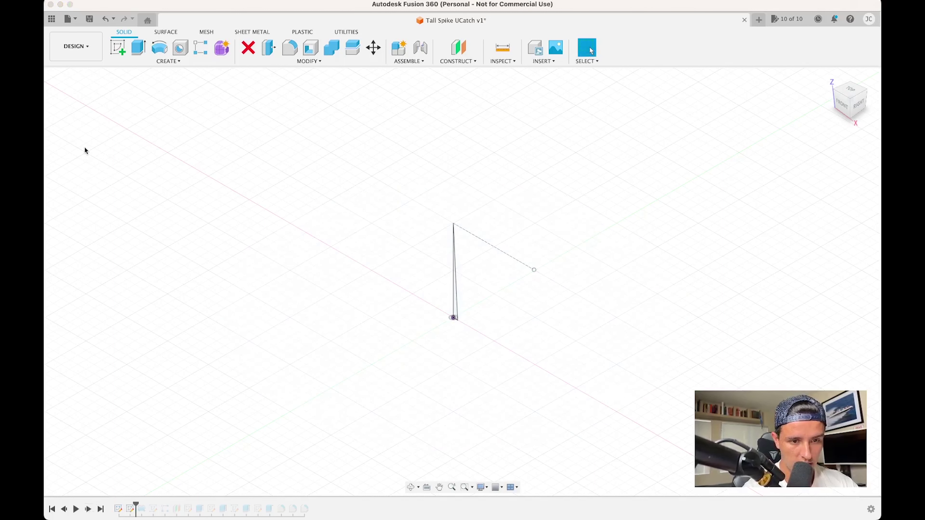
{"action": "left_click", "coordinate": [836, 105]}
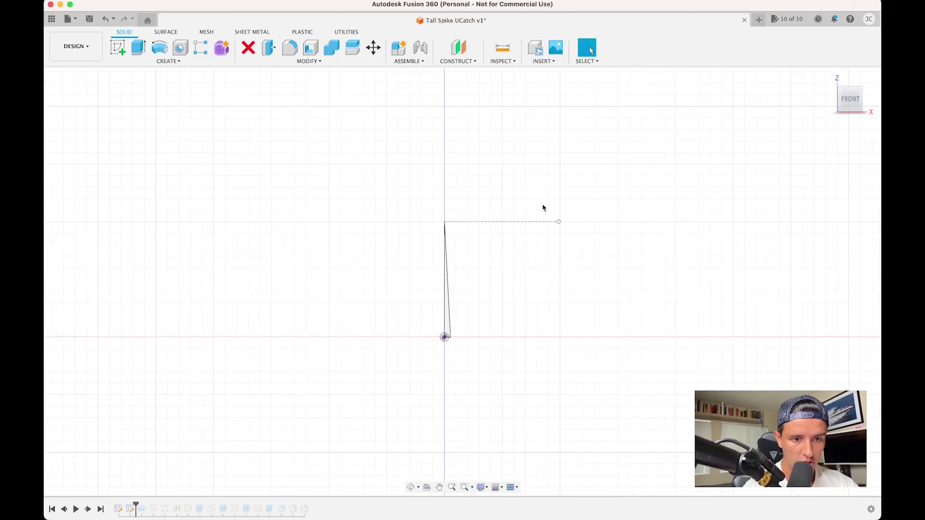
{"action": "scroll", "coordinate": [471, 310], "scroll_direction": "up", "scroll_amount": 5}
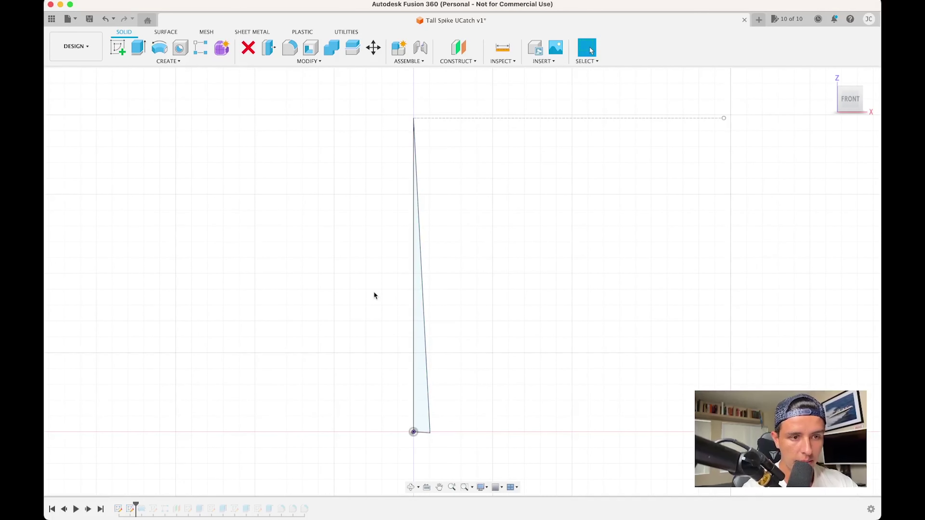
{"action": "scroll", "coordinate": [373, 292], "scroll_direction": "up", "scroll_amount": 1}
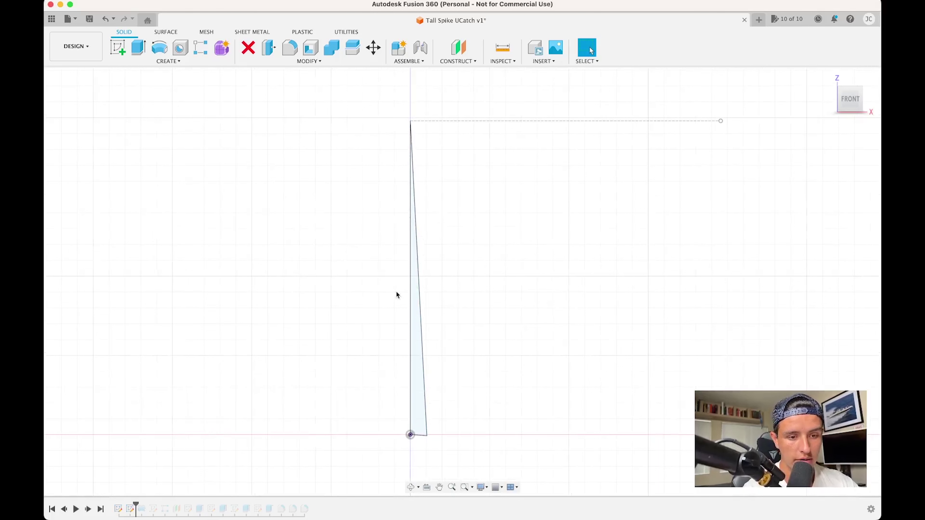
{"action": "left_click", "coordinate": [89, 509]}
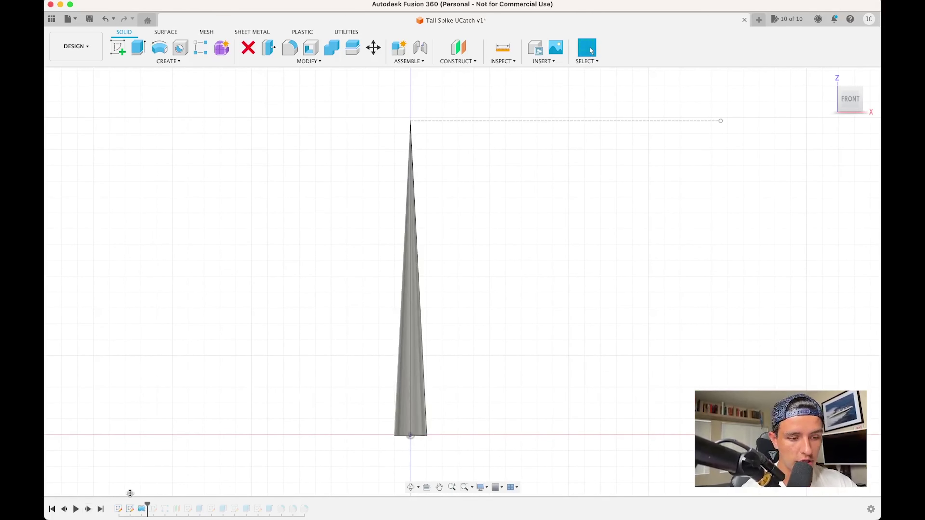
- Step the timeline back to the spike profile sketch and check its base and slanted edge lengths and the angle to the dashed line
{"action": "left_click", "coordinate": [63, 508]}
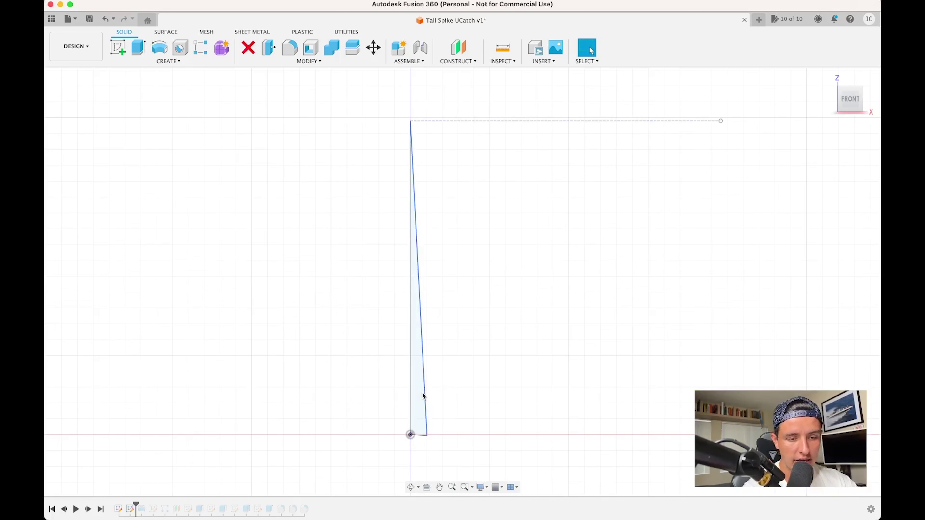
{"action": "scroll", "coordinate": [422, 392], "scroll_direction": "up", "scroll_amount": 3}
{"action": "scroll", "coordinate": [422, 392], "scroll_direction": "down", "scroll_amount": 2}
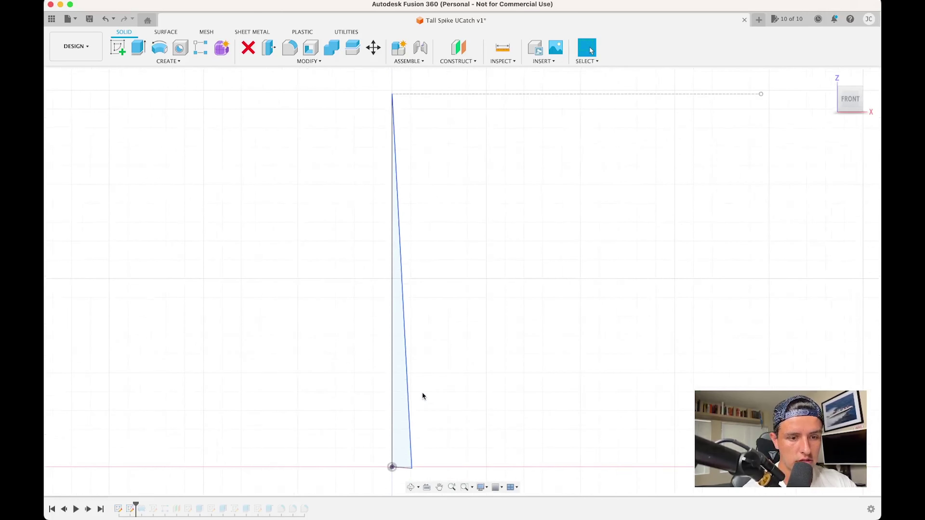
{"action": "left_click", "coordinate": [399, 462]}
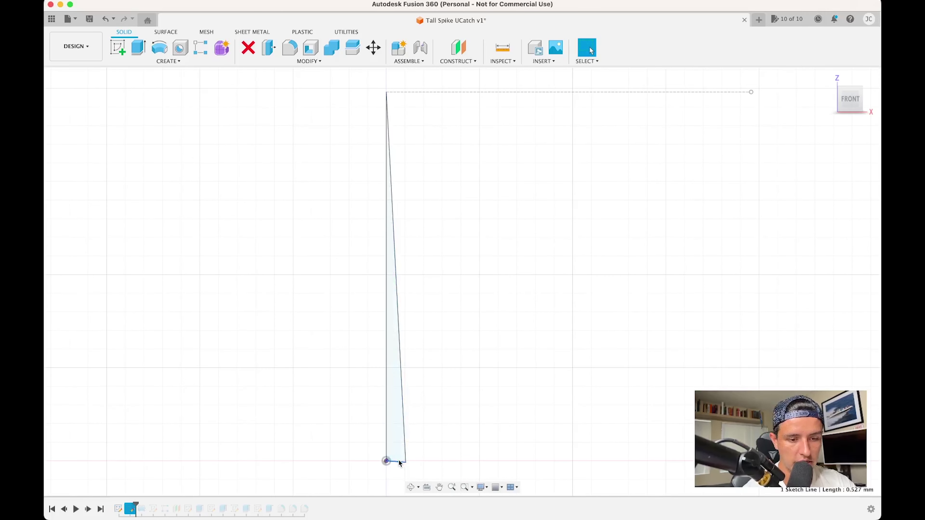
{"action": "scroll", "coordinate": [301, 205], "scroll_direction": "right", "scroll_amount": 1}
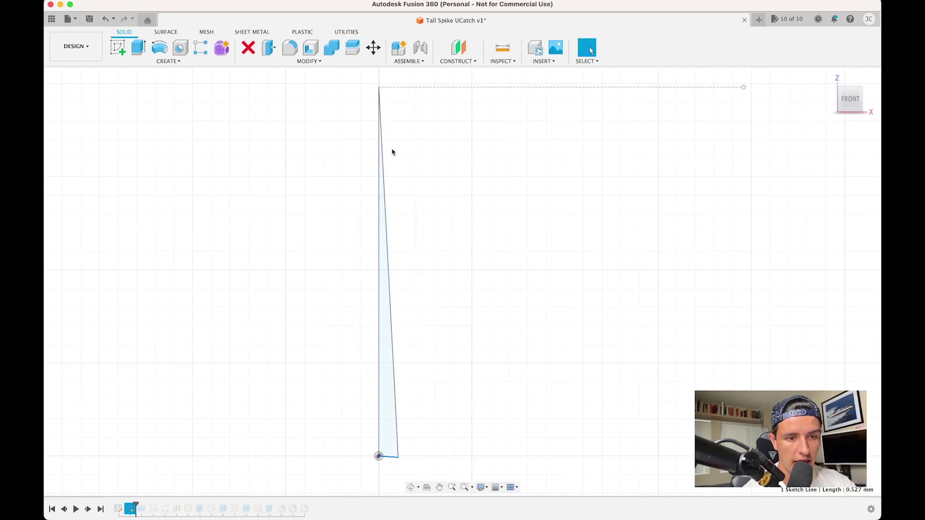
{"action": "left_click", "coordinate": [388, 246]}
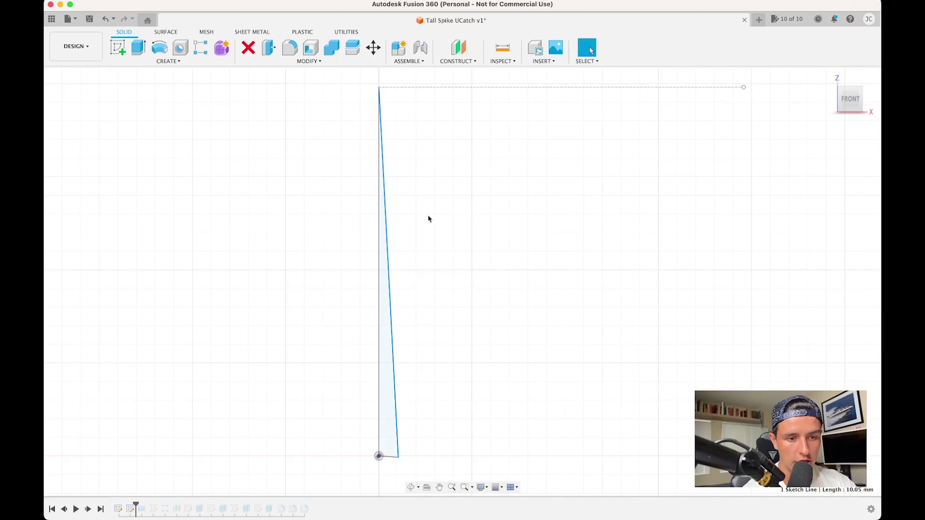
{"action": "left_click", "coordinate": [540, 88], "text": "shift"}
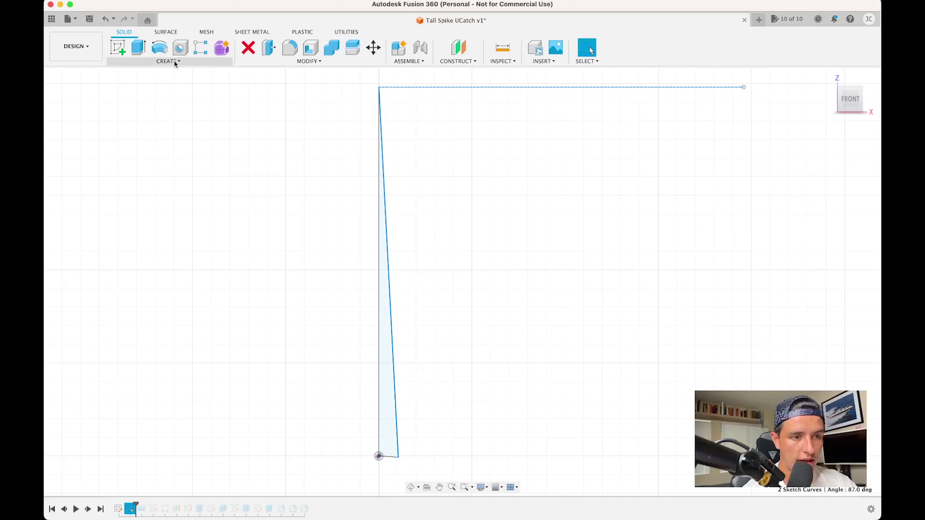
{"action": "left_click", "coordinate": [392, 458]}
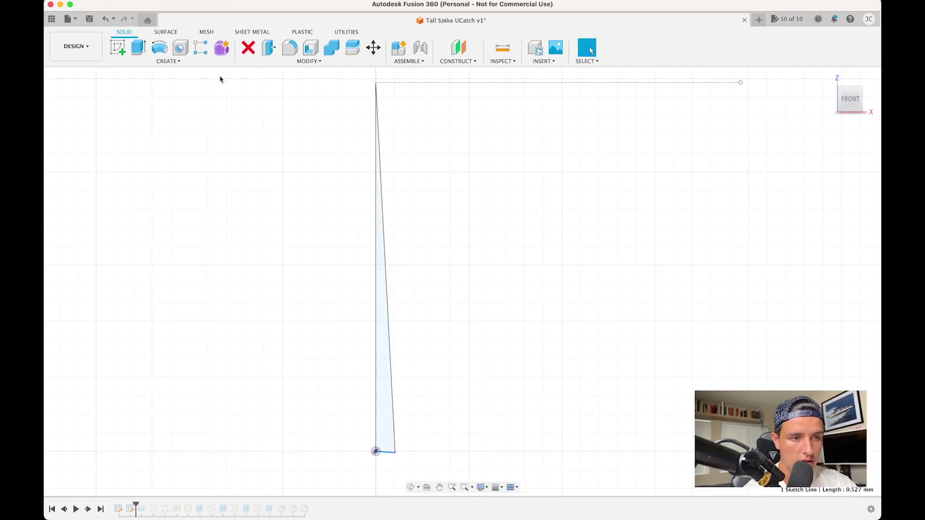
- Open the spike profile sketch for editing and delete the slanted edge's length dimension and both height dimensions
{"action": "left_click", "coordinate": [118, 47]}
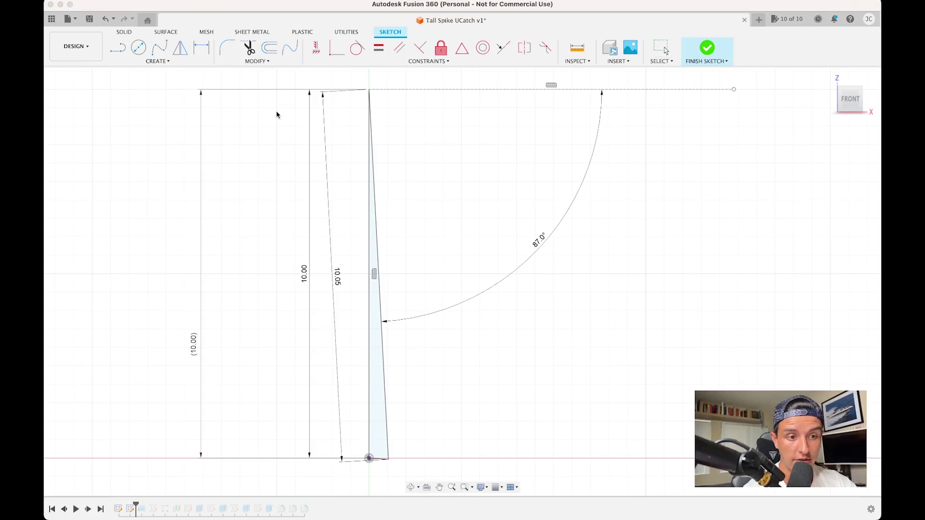
{"action": "left_click", "coordinate": [256, 114]}
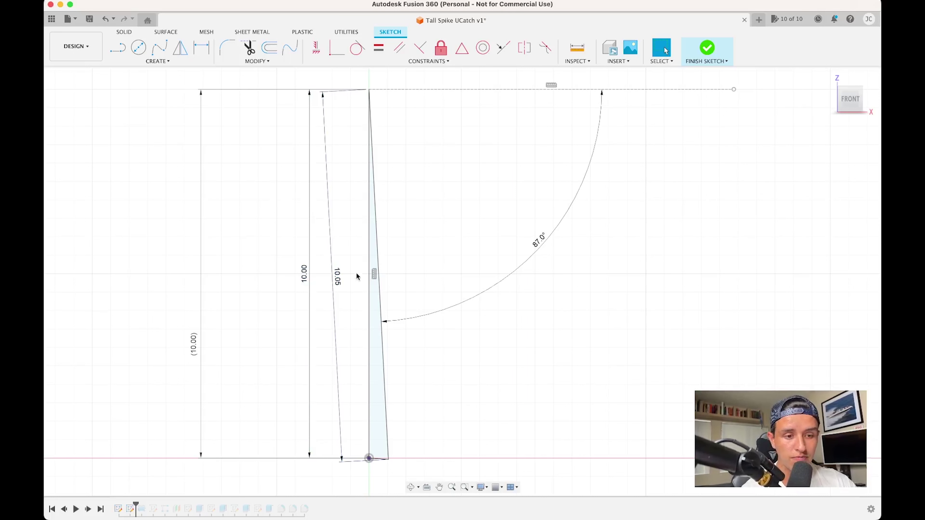
{"action": "left_click", "coordinate": [332, 271]}
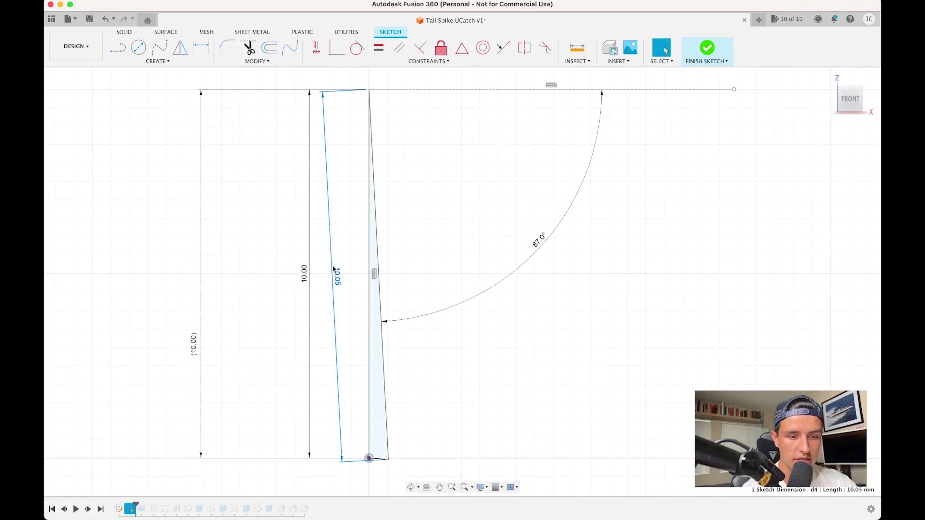
{"action": "key", "text": "Delete"}
{"action": "left_click", "coordinate": [308, 272]}
{"action": "key", "text": "Delete"}
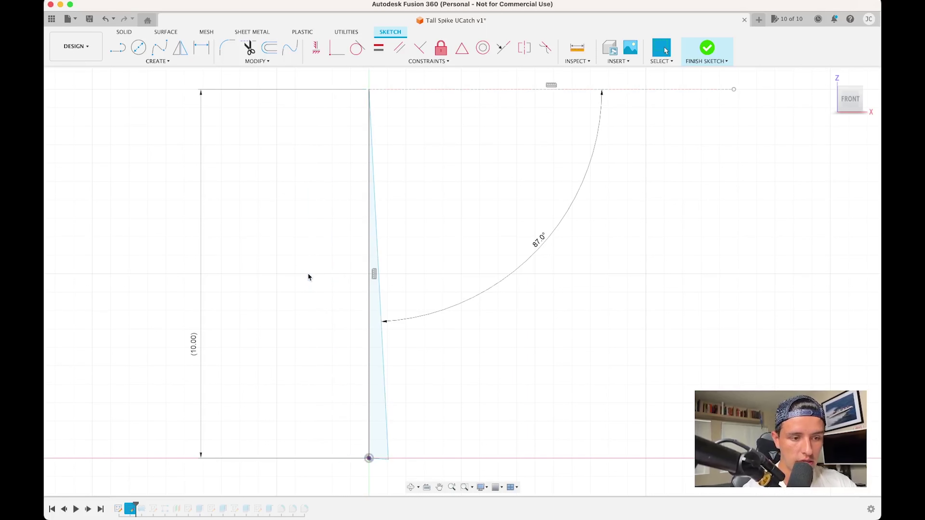
{"action": "left_click", "coordinate": [195, 349]}
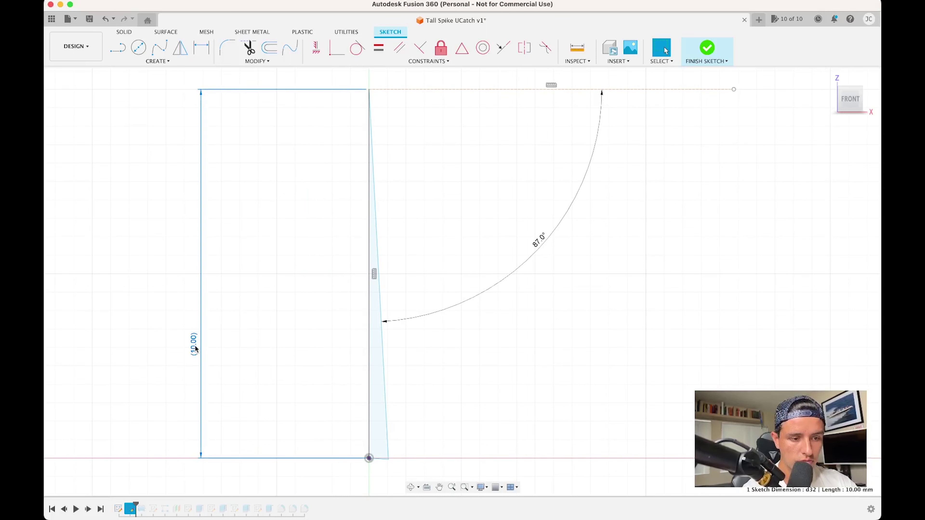
{"action": "key", "text": "Delete"}
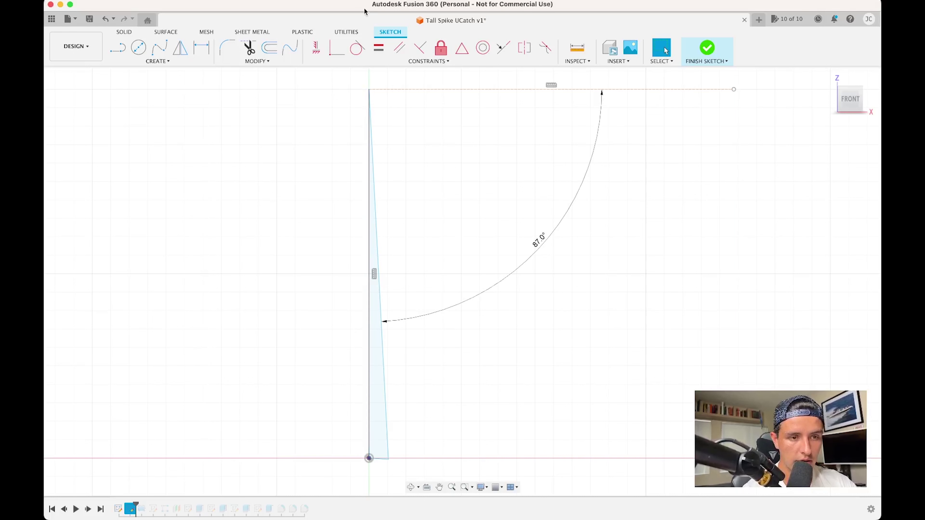
- Add a 9 mm height dimension to the vertical edge of the spike profile
{"action": "left_click", "coordinate": [201, 48]}
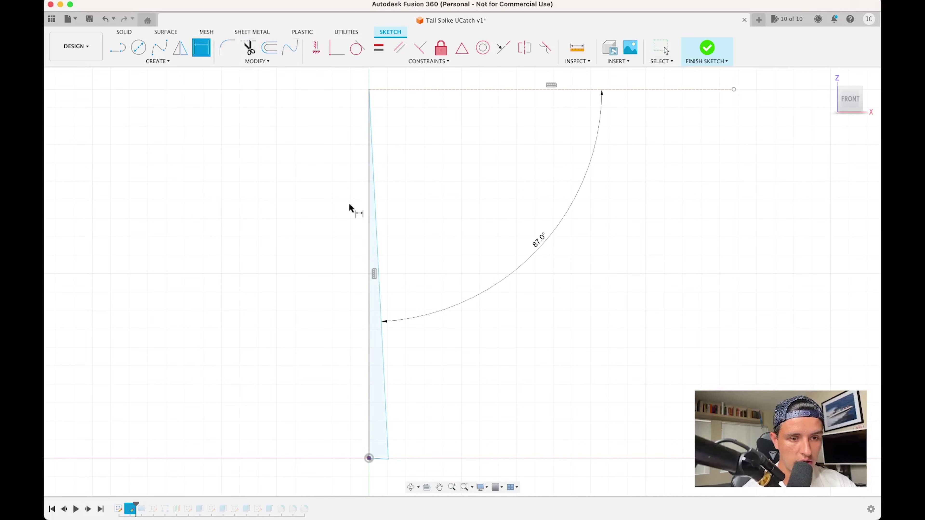
{"action": "left_click", "coordinate": [369, 227]}
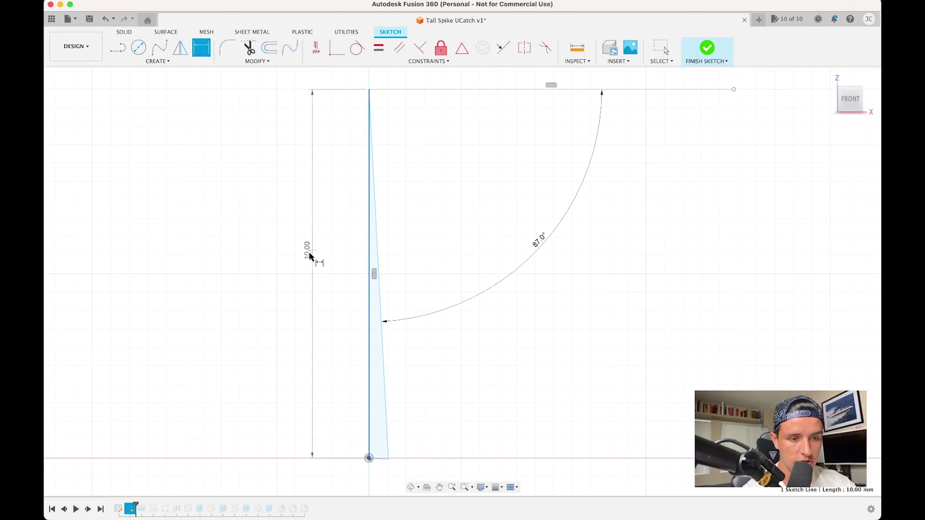
{"action": "key", "text": "Escape"}
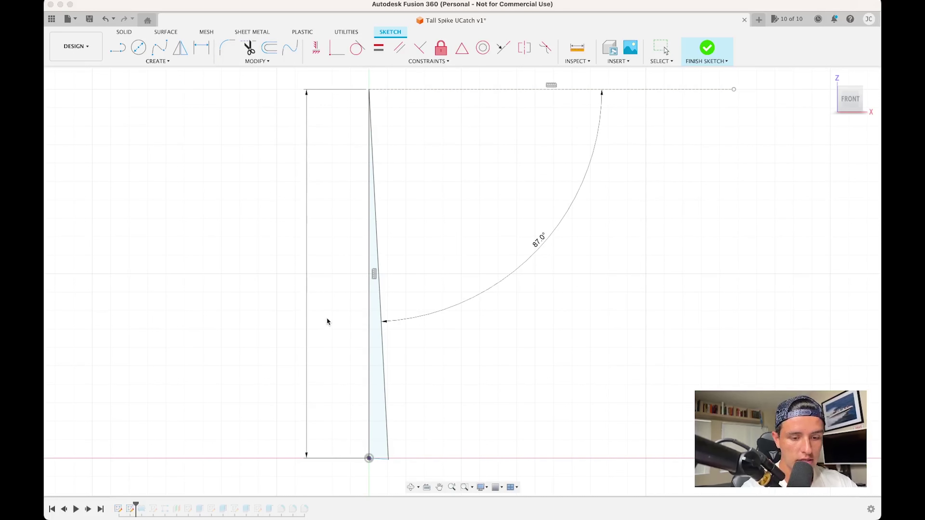
{"action": "type", "text": "9"}
{"action": "key", "text": "Return"}
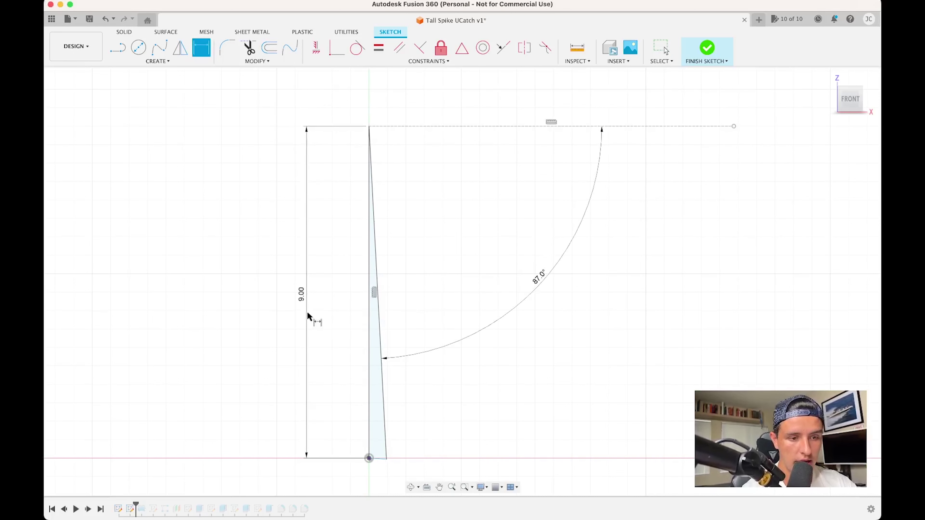
- Try a spike profile height of 11 mm and set the height dimension to 10 mm
{"action": "key", "text": "Escape"}
{"action": "type", "text": "11"}
{"action": "key", "text": "Return"}
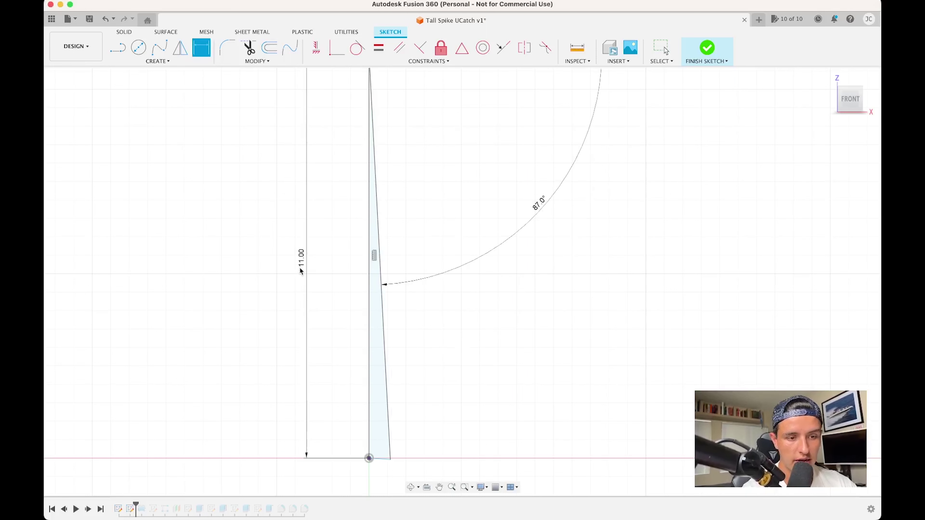
{"action": "key", "text": "Escape"}
{"action": "key", "text": "d"}
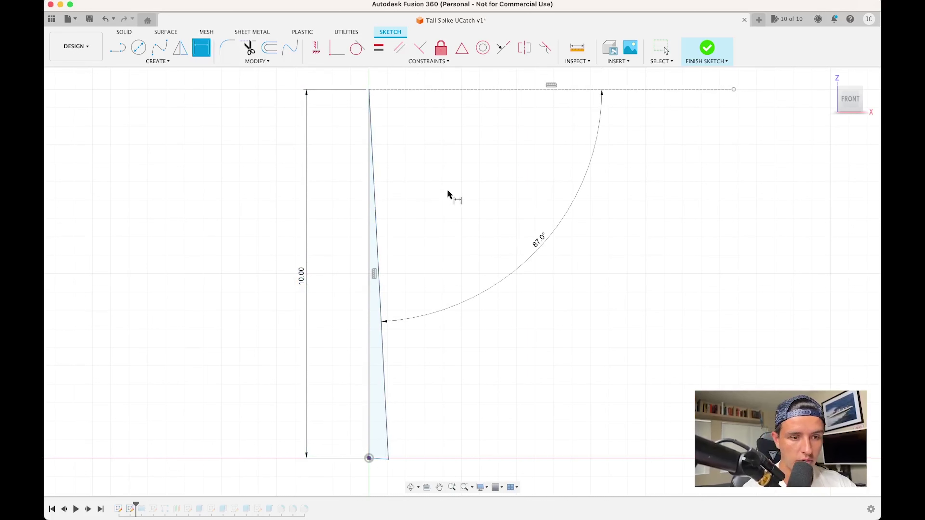
- Delete the 87° angle dimension between the dashed line and the slanted edge
{"action": "scroll", "coordinate": [422, 204], "scroll_direction": "right", "scroll_amount": 1}
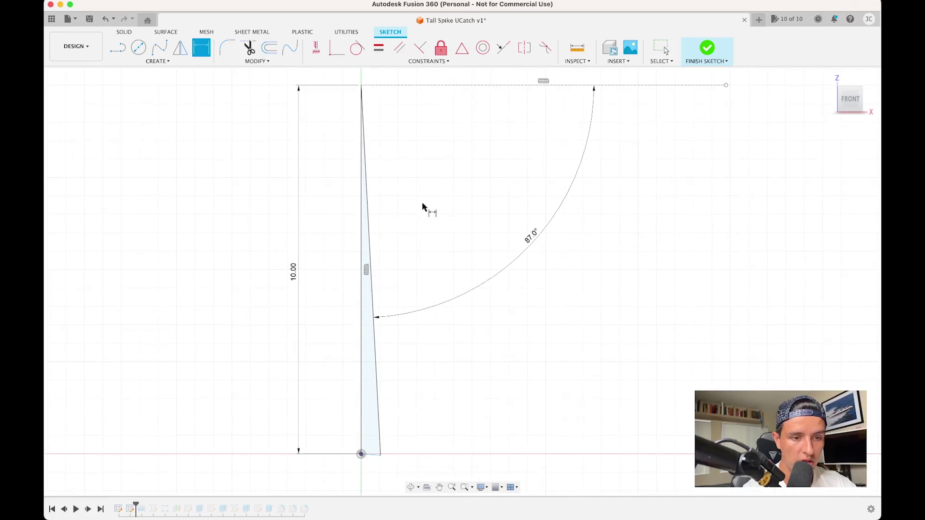
{"action": "scroll", "coordinate": [415, 205], "scroll_direction": "right", "scroll_amount": 1}
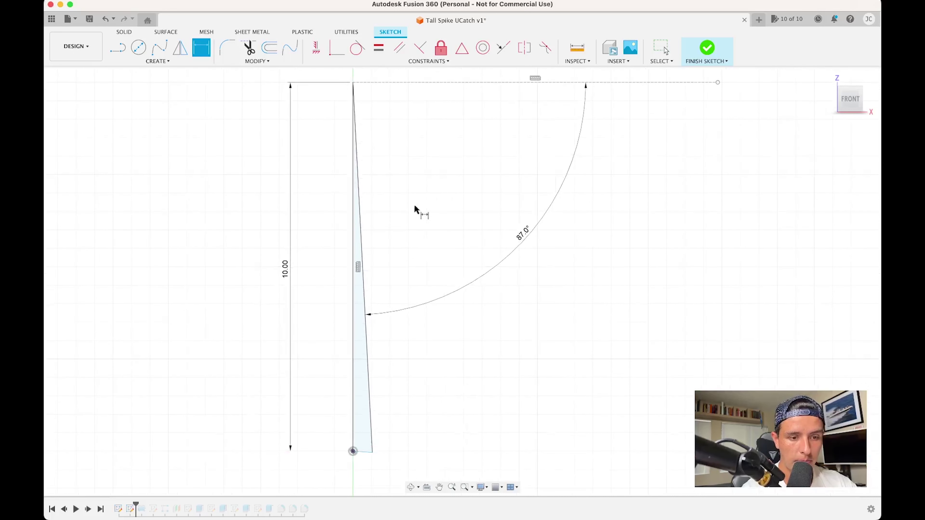
{"action": "left_click", "coordinate": [521, 239]}
{"action": "key", "text": "Delete"}
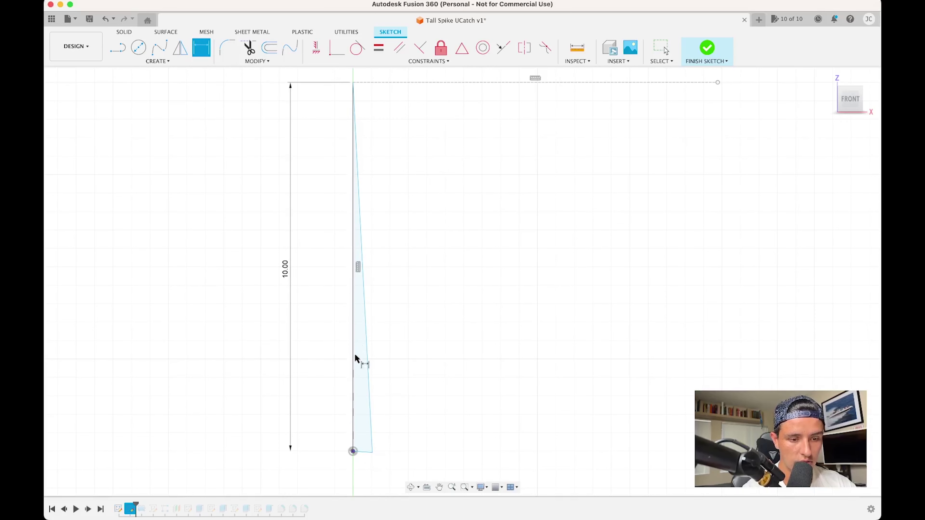
- Move the profile's lower outer corner onto the horizontal axis to make the base about 1 mm long, and select the base line
{"action": "scroll", "coordinate": [366, 461], "scroll_direction": "up", "scroll_amount": 3}
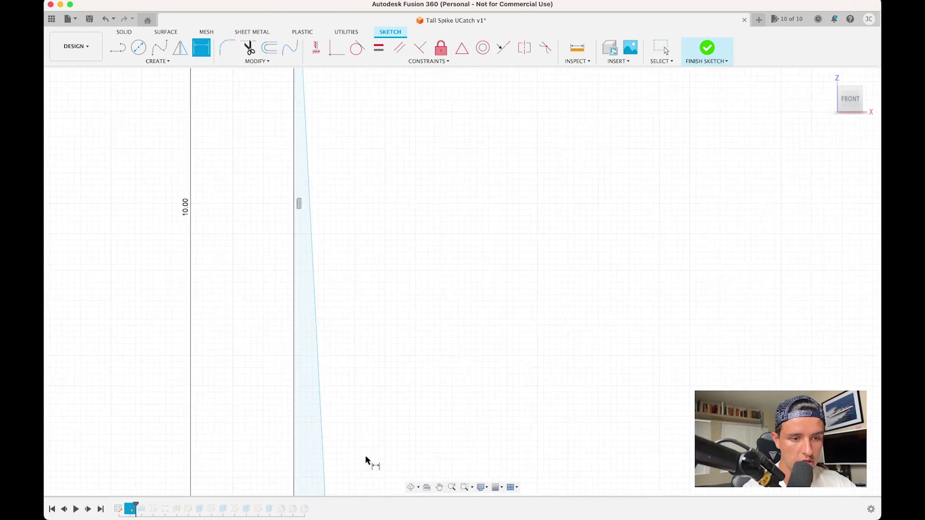
{"action": "key", "text": "Escape"}
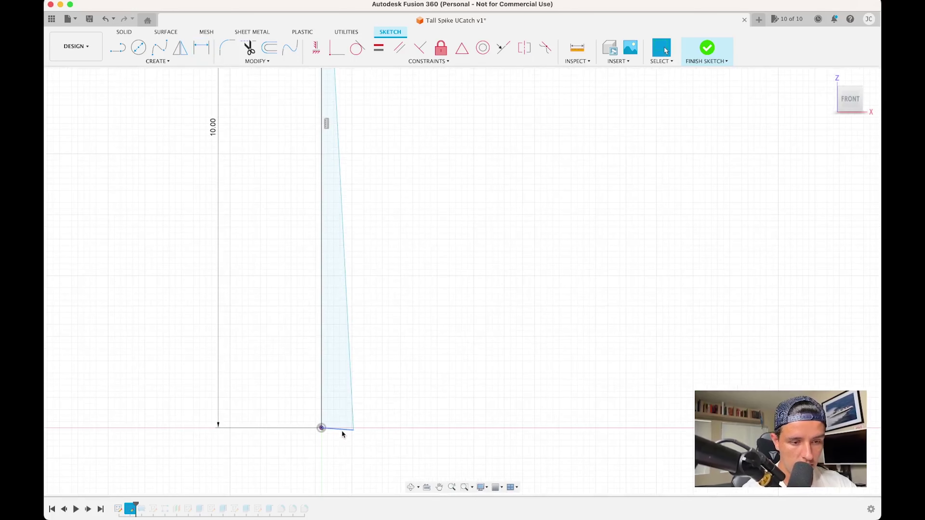
{"action": "left_click", "coordinate": [342, 429]}
{"action": "left_click_drag", "start_coordinate": [354, 430], "coordinate": [384, 428]}
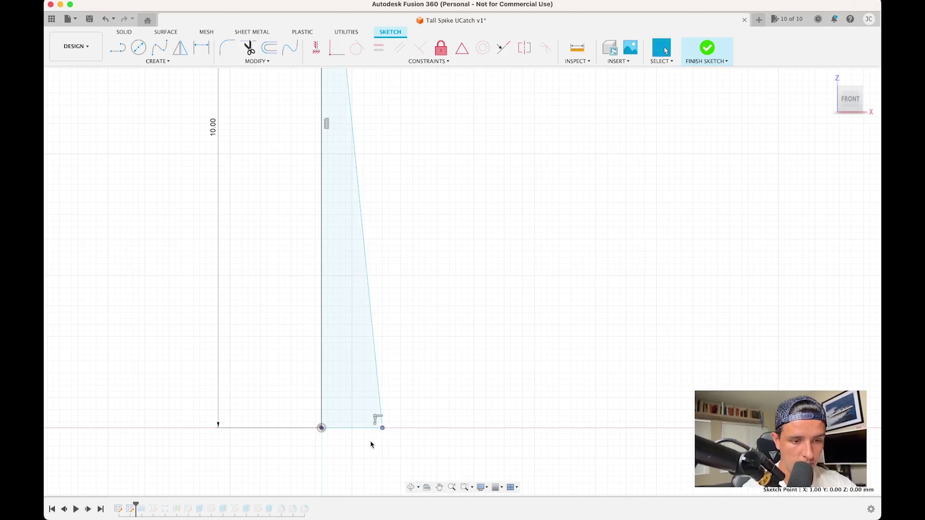
{"action": "left_click", "coordinate": [358, 431]}
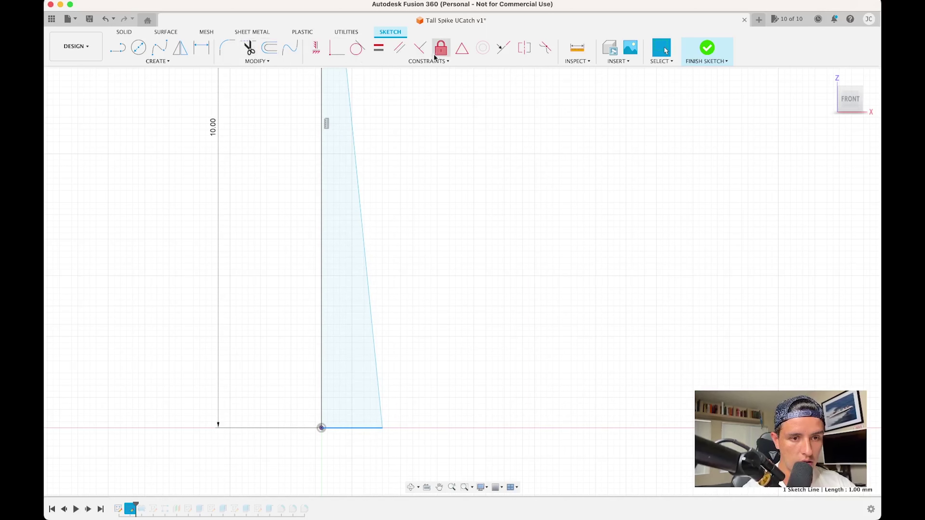
- Dimension the base line of the spike profile and set it to 2 mm
{"action": "left_click", "coordinate": [440, 48]}
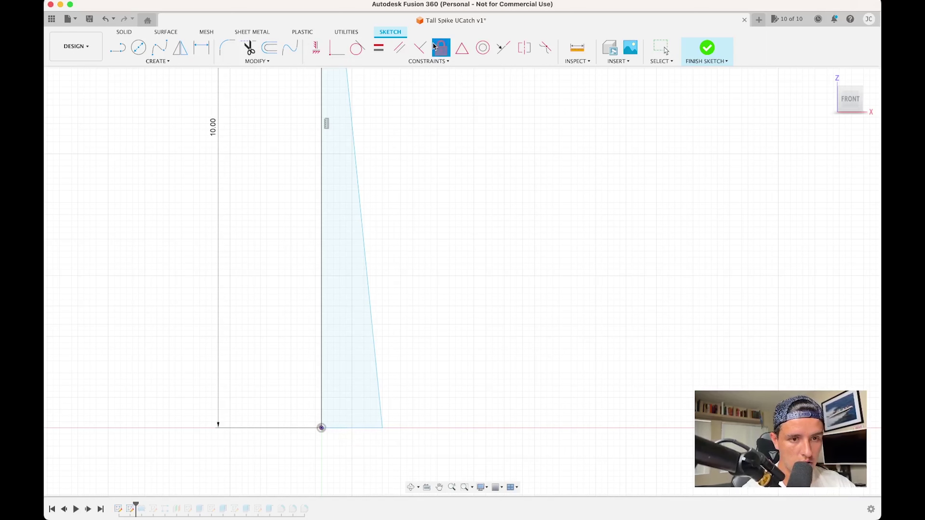
{"action": "left_click", "coordinate": [201, 48]}
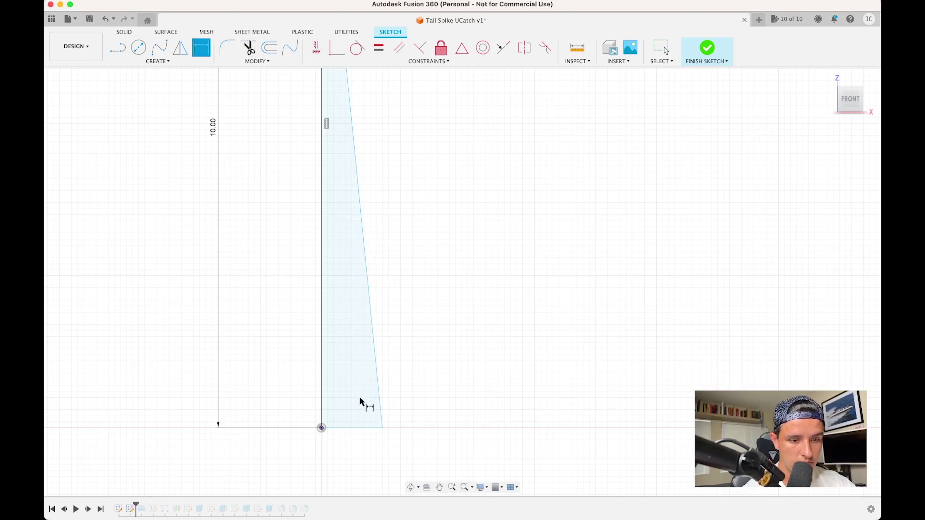
{"action": "left_click", "coordinate": [349, 428]}
{"action": "left_click", "coordinate": [351, 459]}
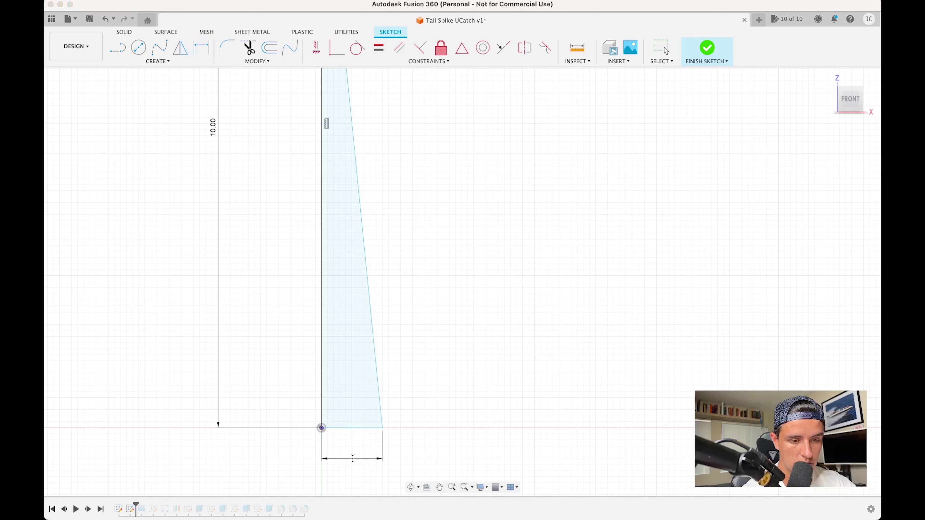
{"action": "type", "text": "2"}
{"action": "key", "text": "Return"}
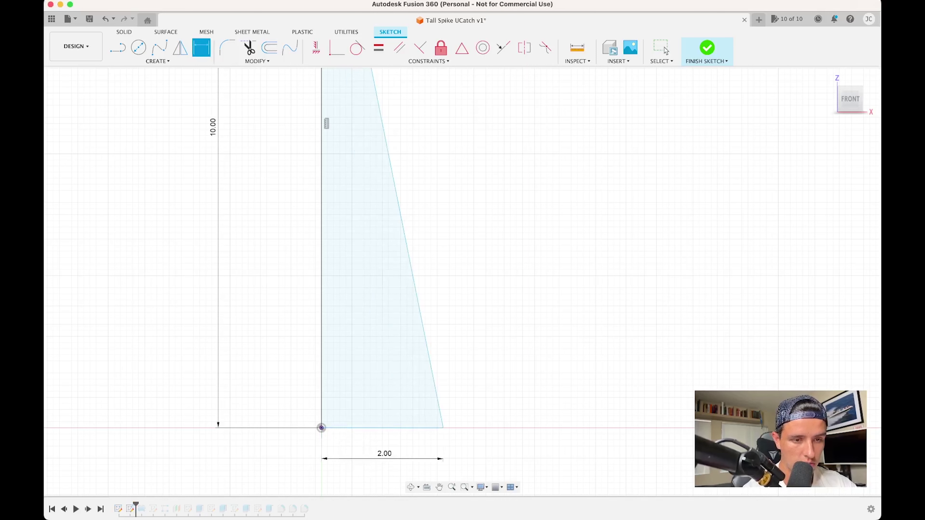
{"action": "scroll", "coordinate": [428, 286], "scroll_direction": "down", "scroll_amount": 2}
{"action": "scroll", "coordinate": [427, 286], "scroll_direction": "down", "scroll_amount": 3}
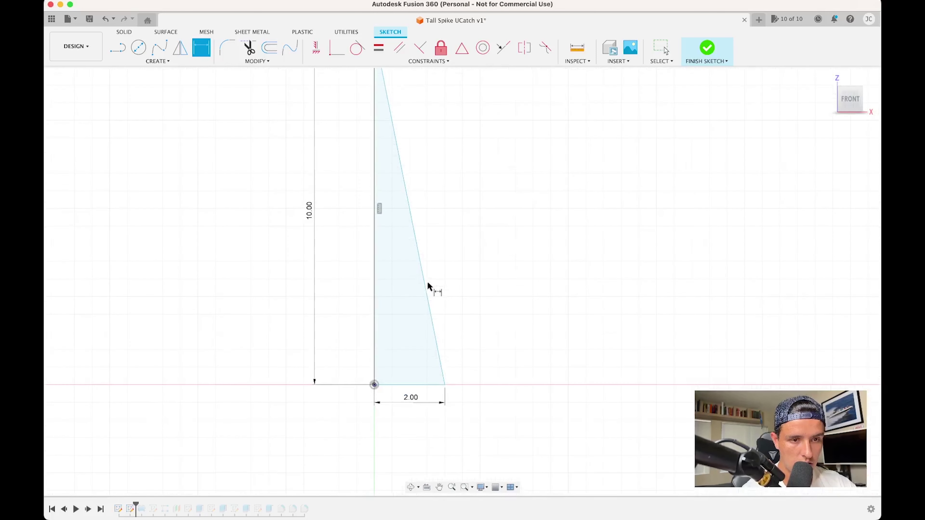
{"action": "scroll", "coordinate": [428, 283], "scroll_direction": "up", "scroll_amount": 1}
{"action": "scroll", "coordinate": [428, 284], "scroll_direction": "right", "scroll_amount": 1}
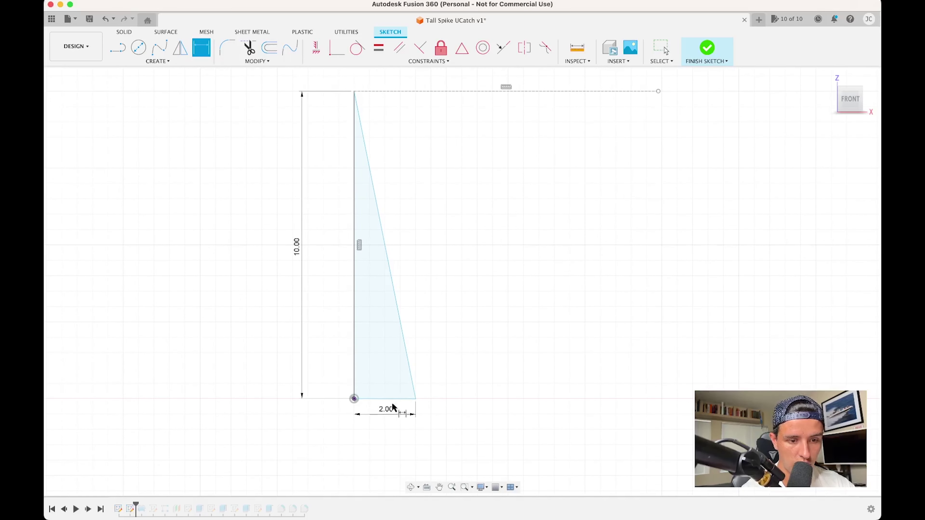
{"action": "key", "text": "Return"}
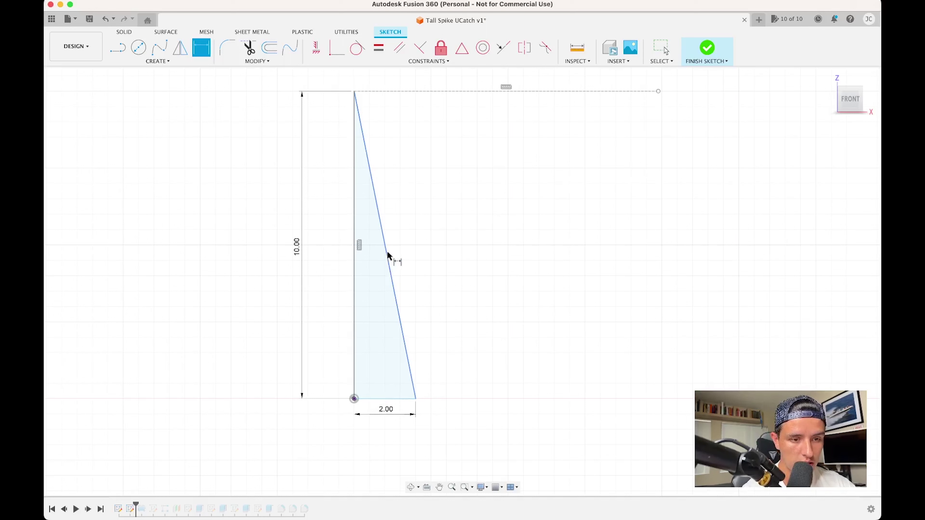
- Try an 88° angle dimension between the slanted edge and the dashed line, undo the value, and delete the angle dimension
{"action": "left_click", "coordinate": [387, 260]}
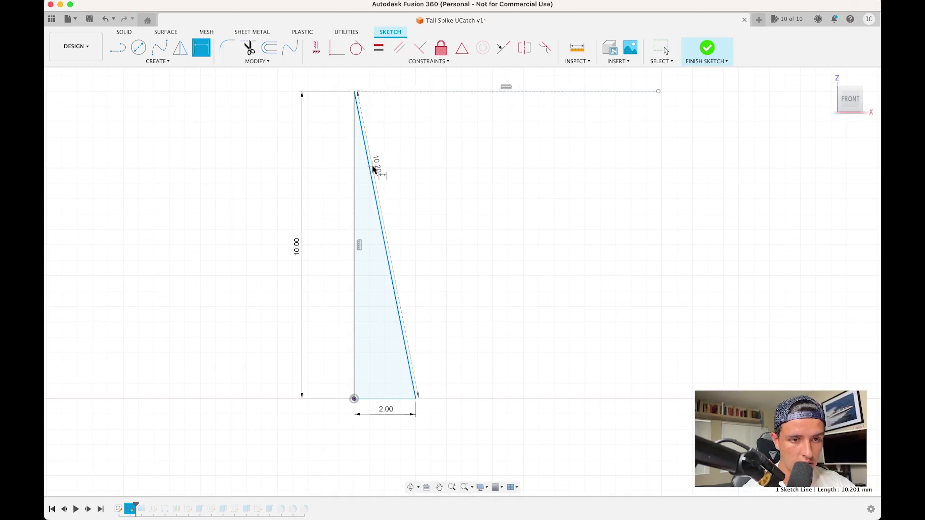
{"action": "left_click", "coordinate": [419, 92]}
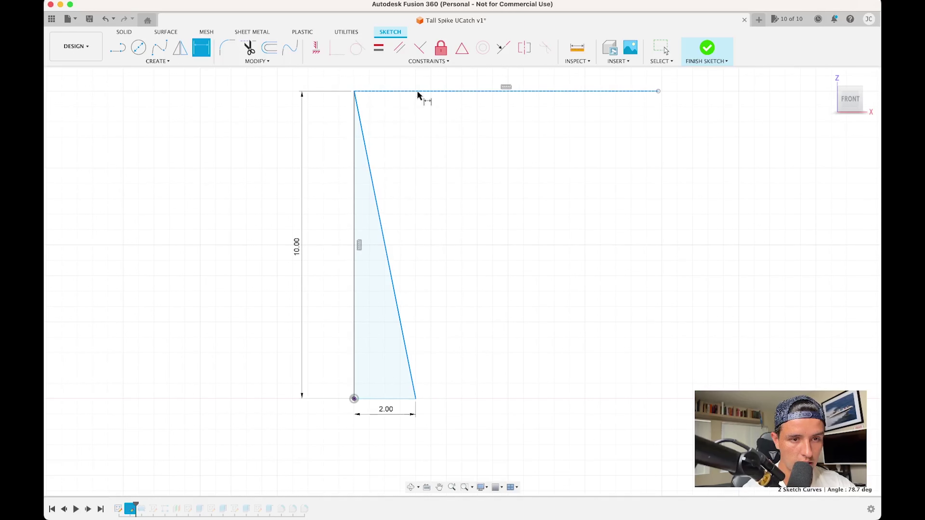
{"action": "left_click", "coordinate": [432, 168]}
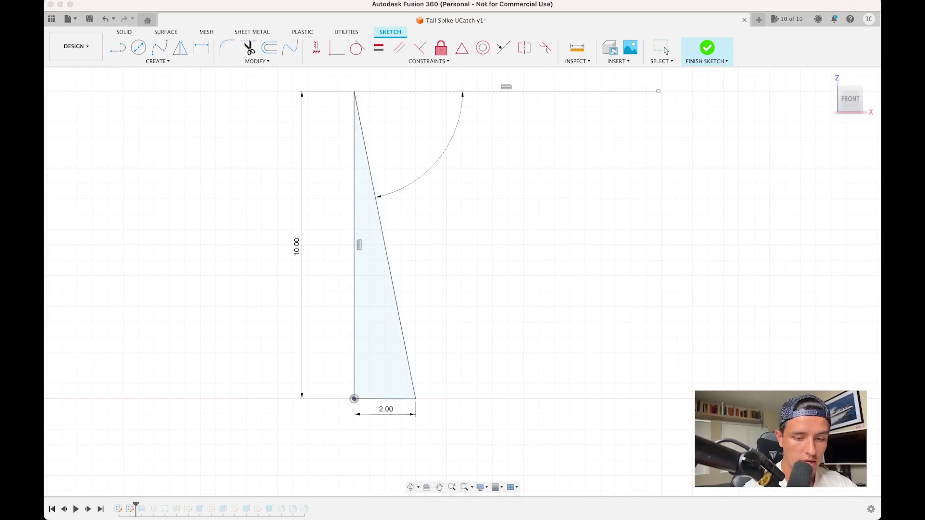
{"action": "type", "text": "88"}
{"action": "key", "text": "Return"}
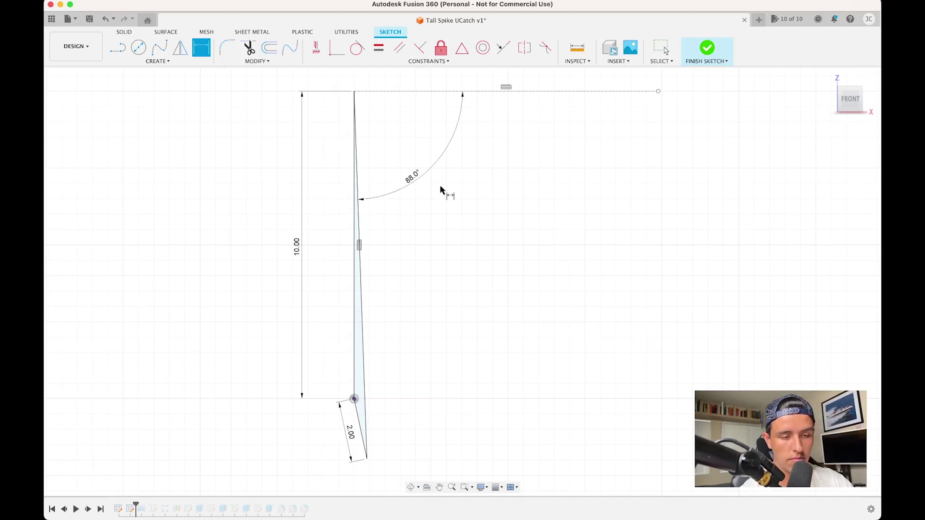
{"action": "key", "text": "Escape"}
{"action": "key", "text": "super+z"}
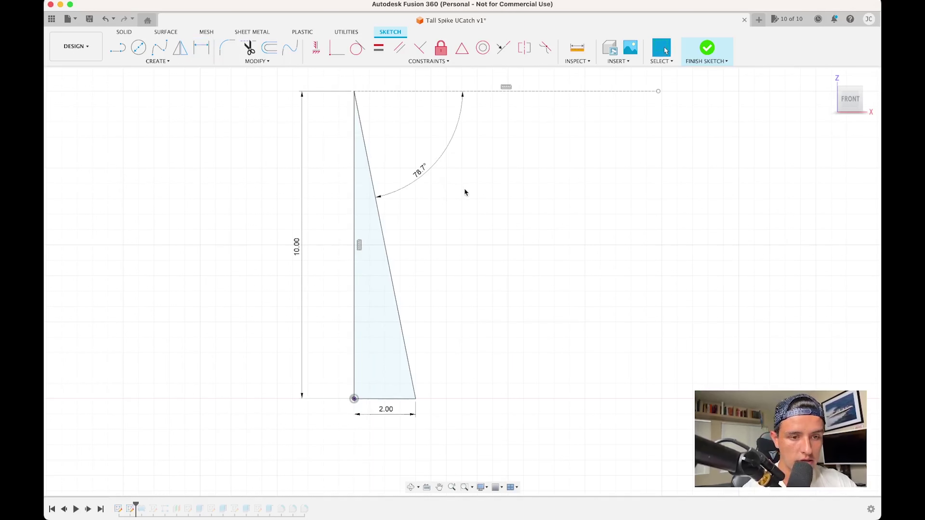
{"action": "left_click", "coordinate": [421, 172]}
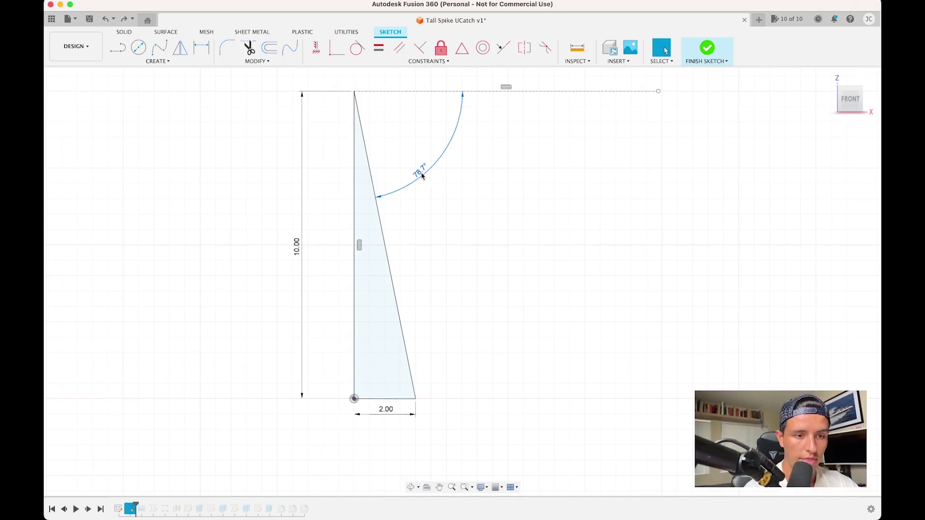
{"action": "key", "text": "Delete"}
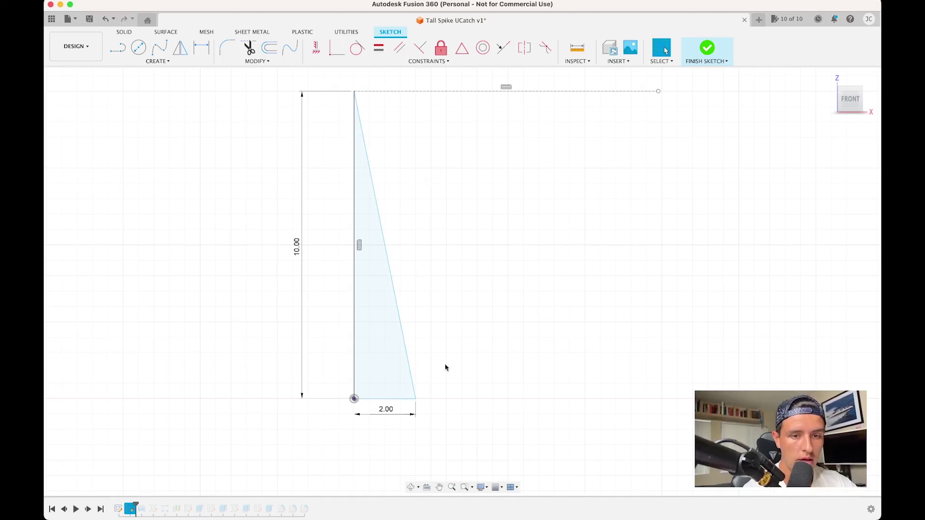
- Finish editing the spike profile sketch
{"action": "left_click", "coordinate": [705, 53]}
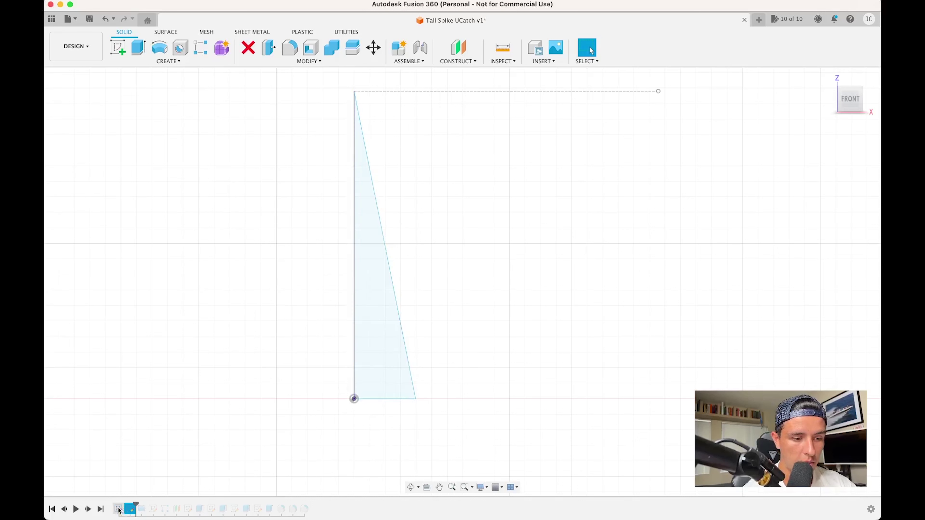
{"action": "left_click", "coordinate": [363, 165]}
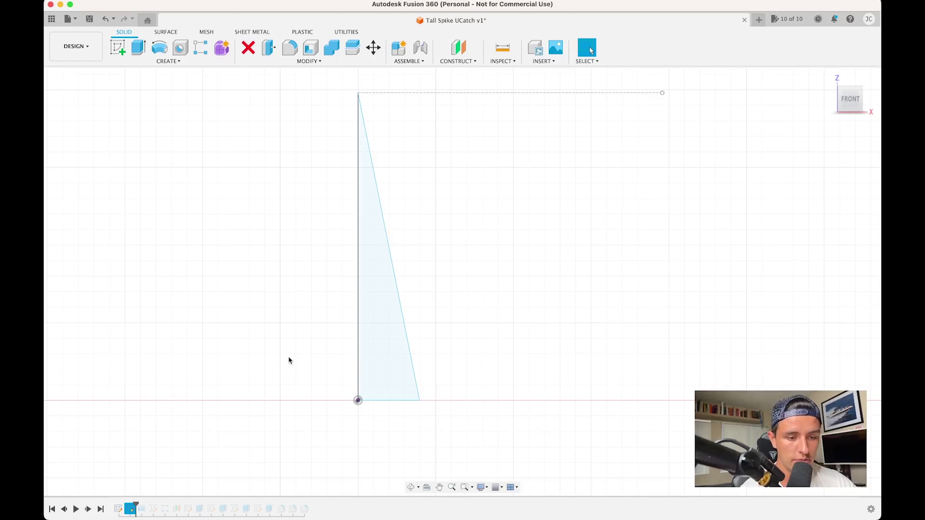
{"action": "scroll", "coordinate": [305, 326], "scroll_direction": "up", "scroll_amount": 1}
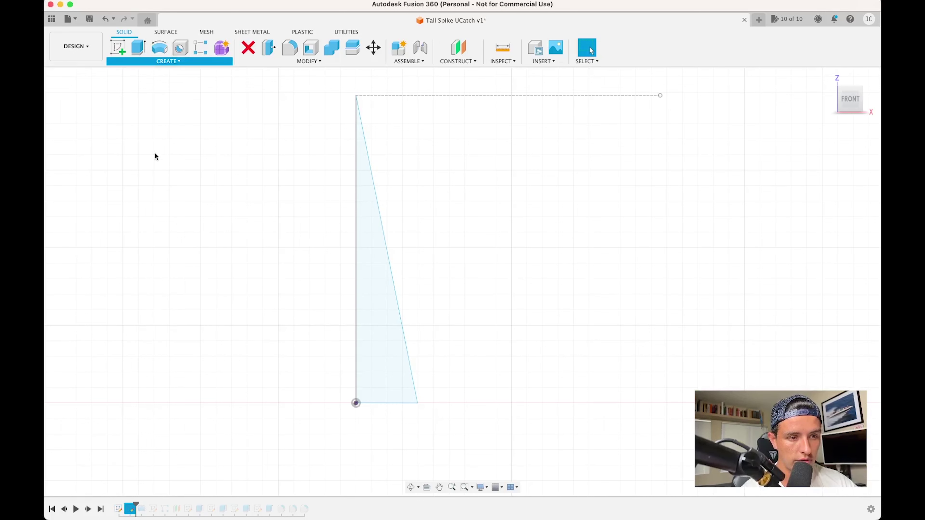
- Try to revolve the triangular spike profile around its vertical edge
{"action": "left_click", "coordinate": [152, 127]}
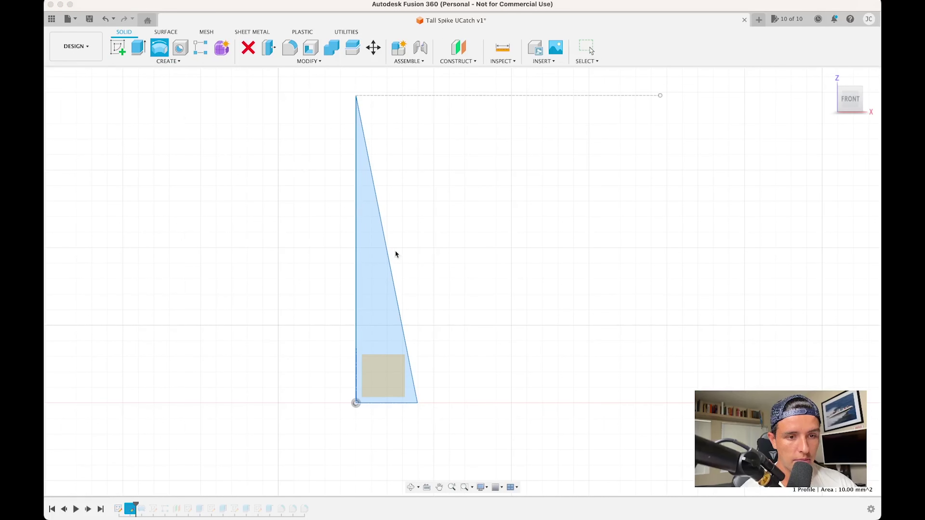
{"action": "left_click", "coordinate": [355, 272]}
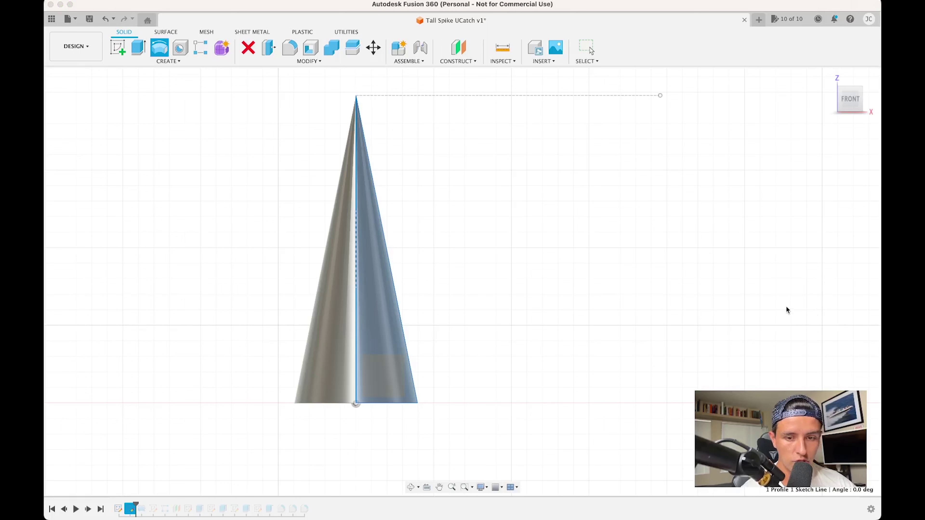
{"action": "left_click", "coordinate": [846, 326]}
{"action": "key", "text": "Escape"}
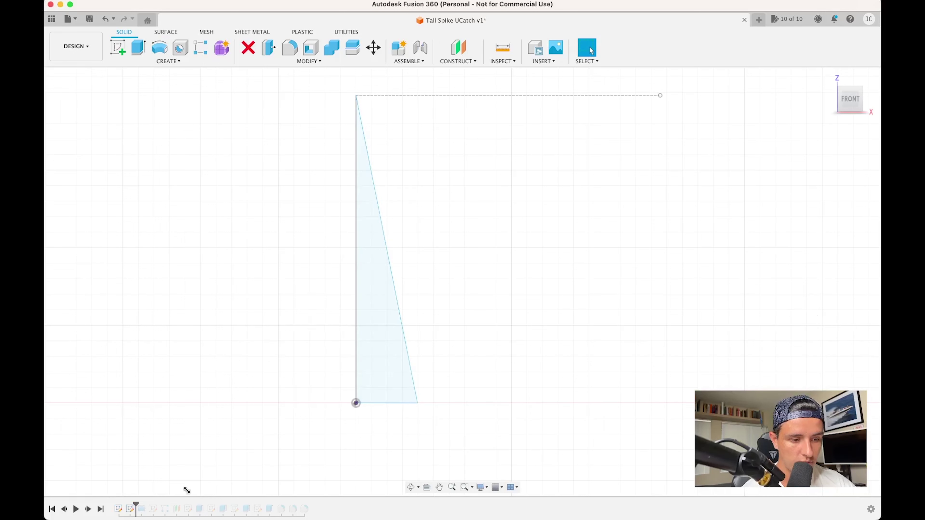
- Advance the design history feature by feature through the revolve and the pattern, examining the resulting spikes from an angled view
{"action": "left_click", "coordinate": [88, 509]}
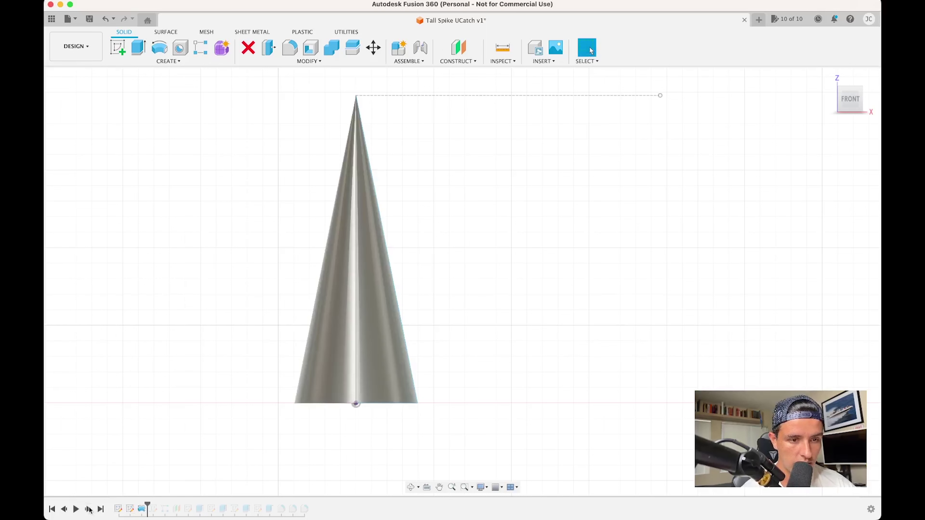
{"action": "left_click", "coordinate": [412, 486]}
{"action": "left_click_drag", "start_coordinate": [423, 444], "coordinate": [419, 450]}
{"action": "key", "text": "Escape"}
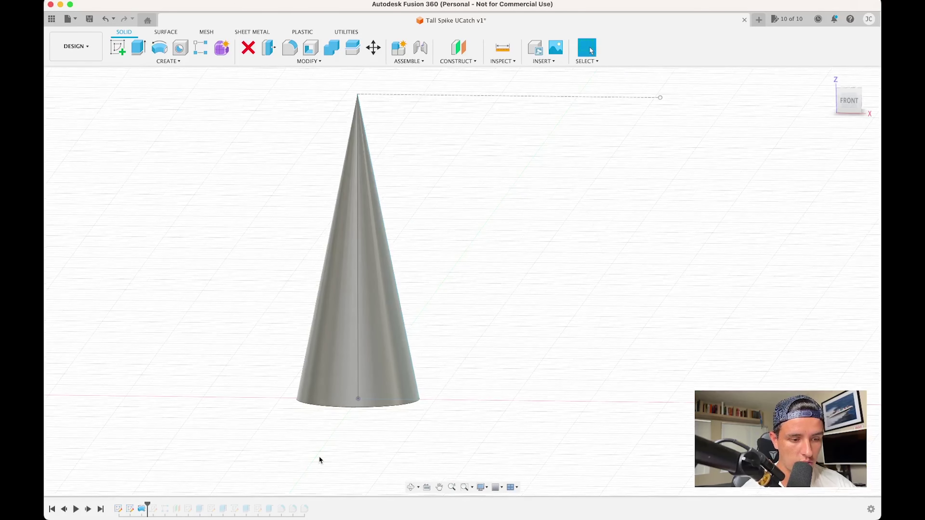
{"action": "left_click", "coordinate": [87, 509]}
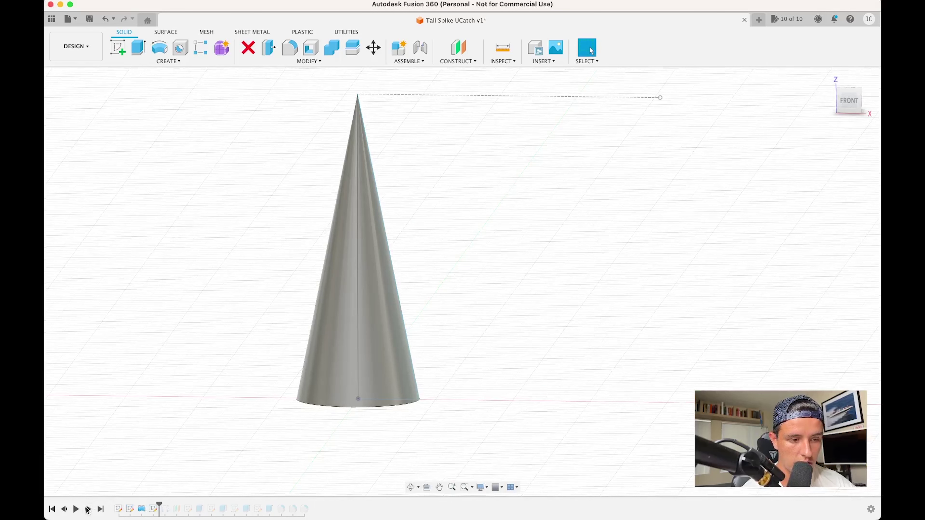
{"action": "left_click", "coordinate": [87, 509]}
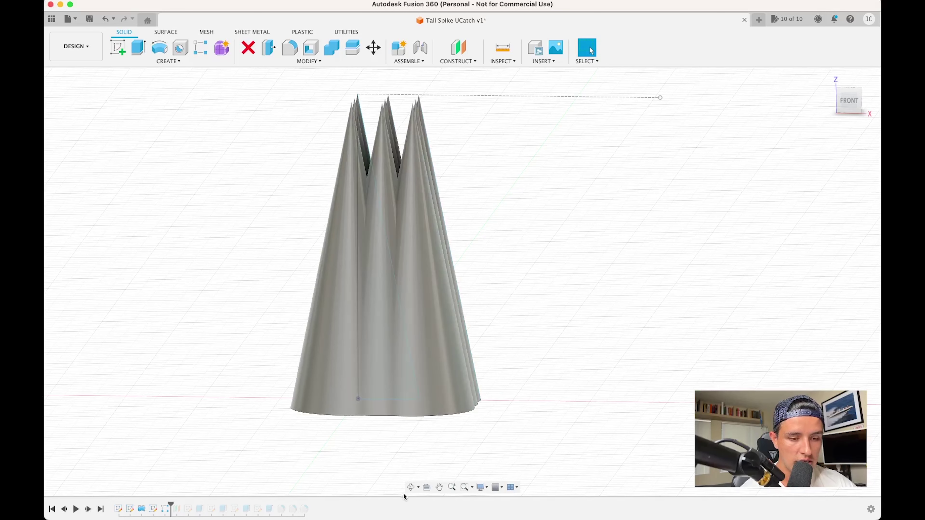
{"action": "left_click", "coordinate": [411, 487]}
{"action": "left_click_drag", "start_coordinate": [415, 449], "coordinate": [401, 477]}
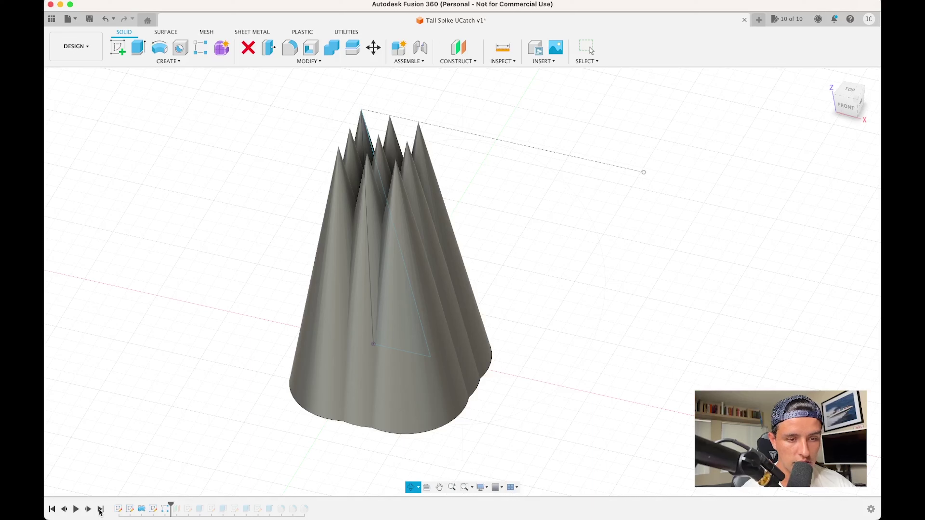
- Roll the design history forward to its end and delete the three fillet features
{"action": "left_click_drag", "start_coordinate": [170, 507], "coordinate": [309, 505]}
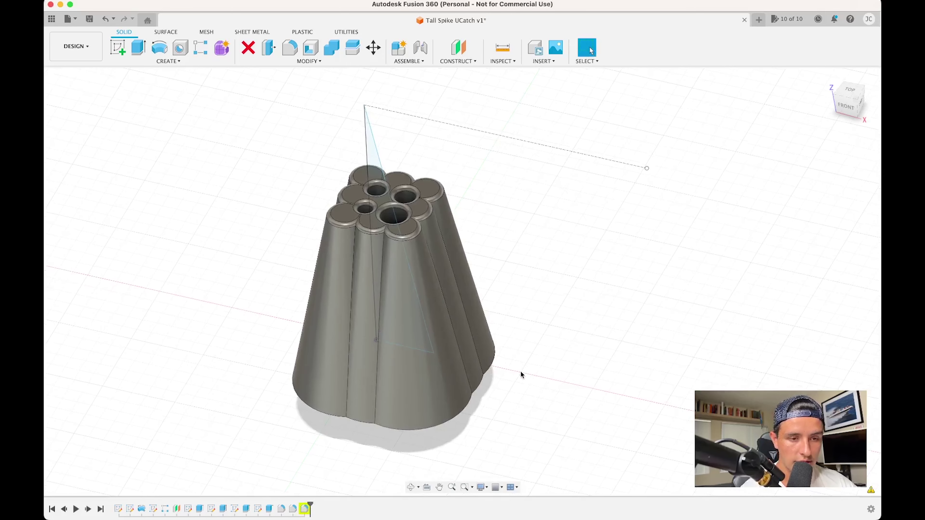
{"action": "scroll", "coordinate": [520, 371], "scroll_direction": "down", "scroll_amount": 1}
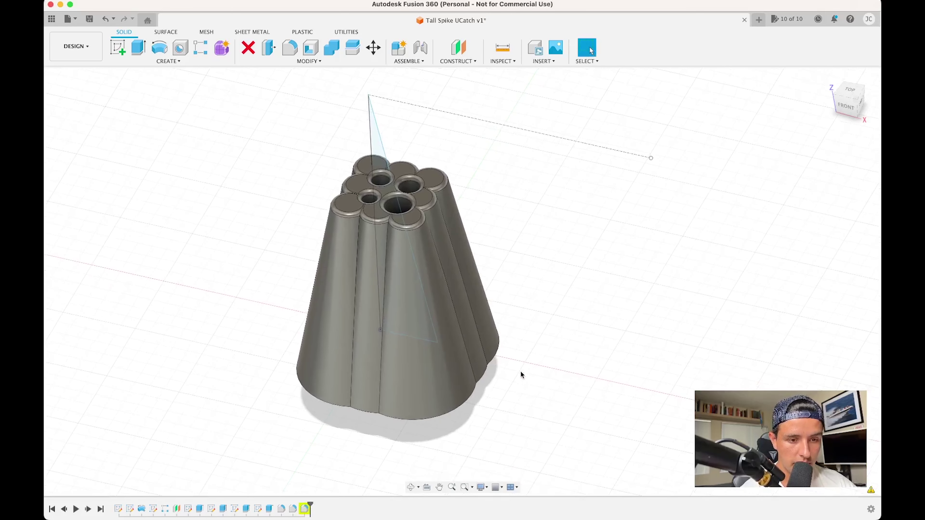
{"action": "left_click", "coordinate": [305, 512]}
{"action": "key", "text": "Delete"}
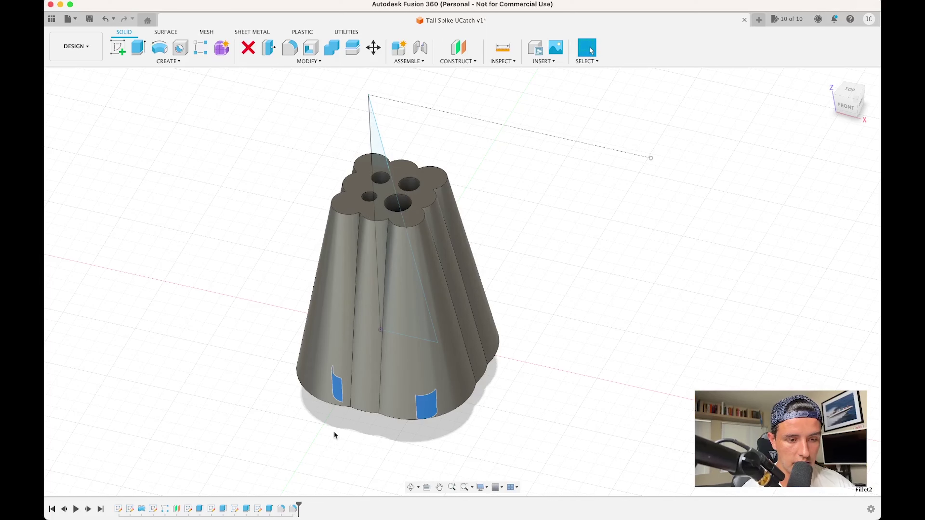
{"action": "key", "text": "Delete"}
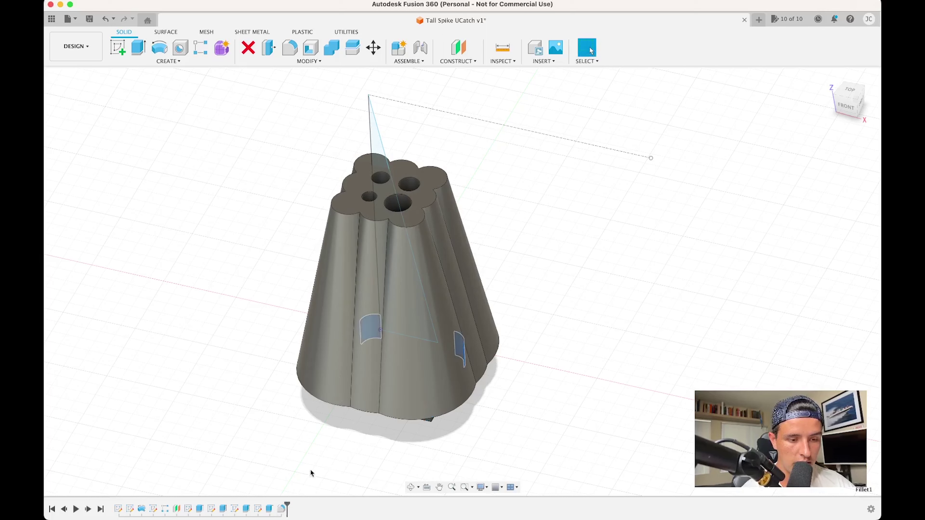
{"action": "key", "text": "Delete"}
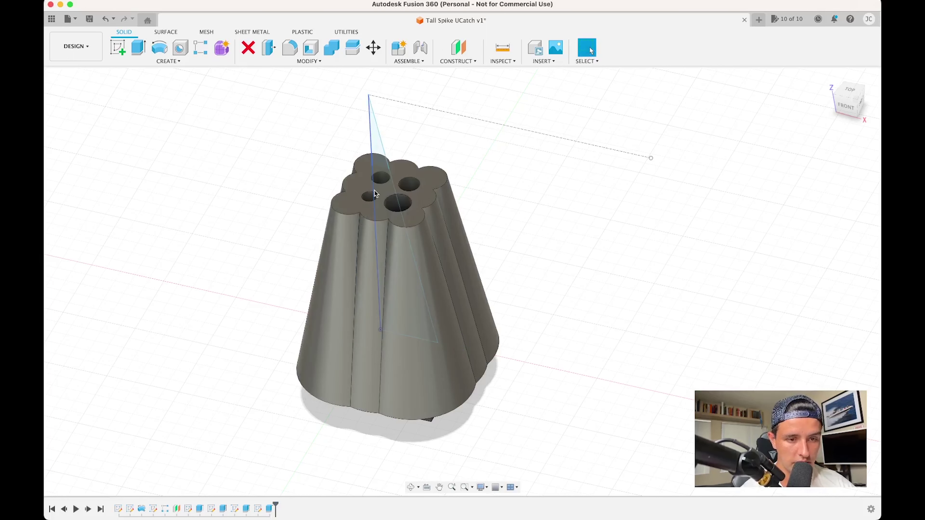
- Hide the spike profile sketch and select it in the design history
{"action": "scroll", "coordinate": [313, 203], "scroll_direction": "right", "scroll_amount": 1}
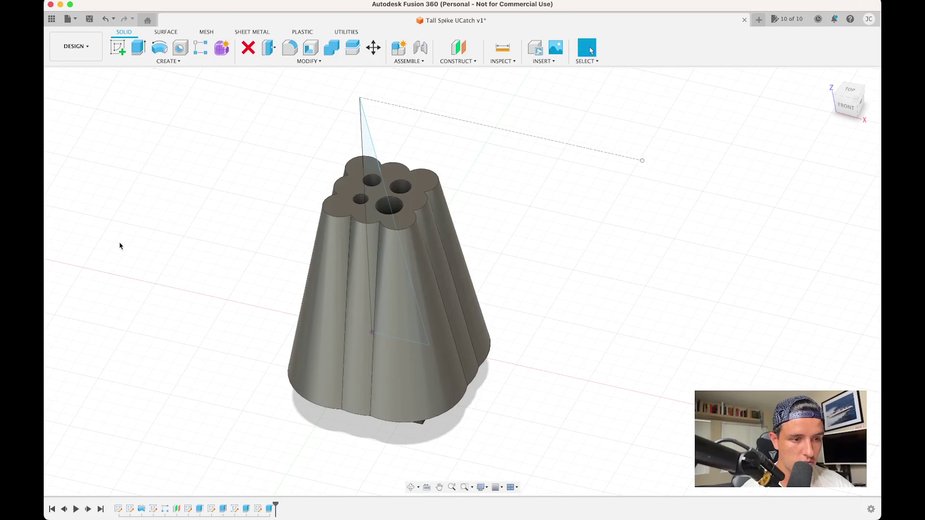
{"action": "left_click", "coordinate": [84, 183]}
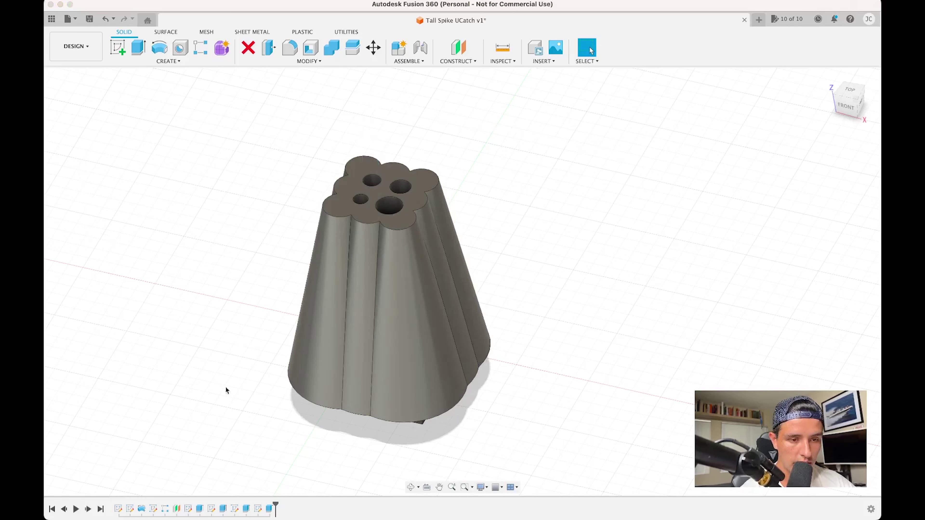
{"action": "double_click", "coordinate": [127, 509]}
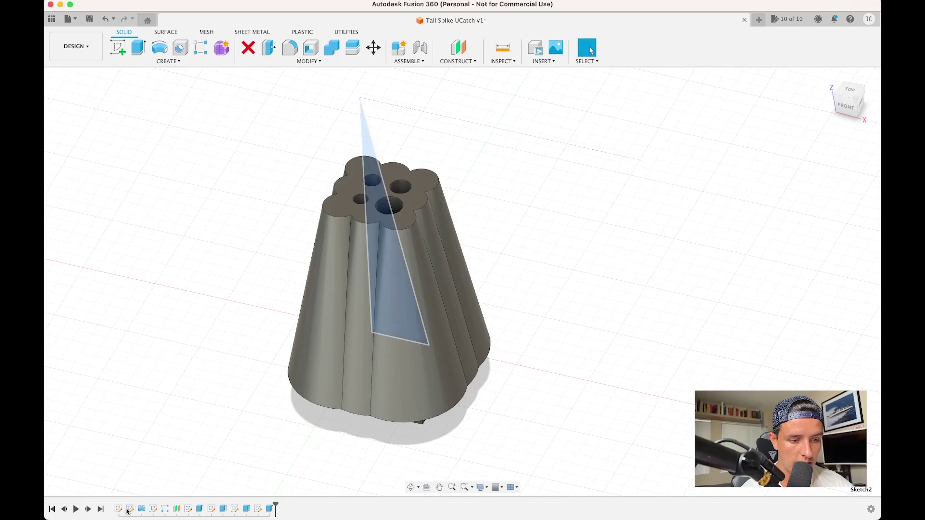
{"action": "left_click", "coordinate": [130, 509]}
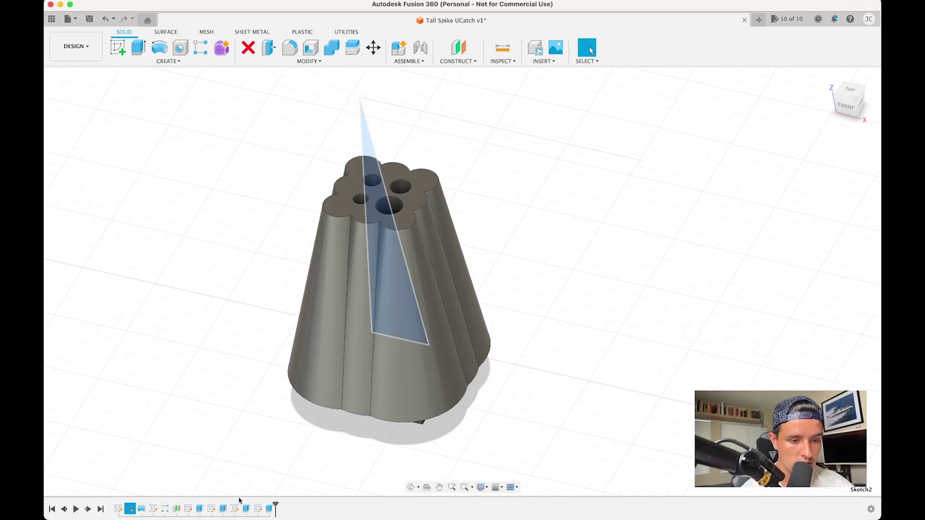
{"action": "scroll", "coordinate": [229, 372], "scroll_direction": "down", "scroll_amount": 5}
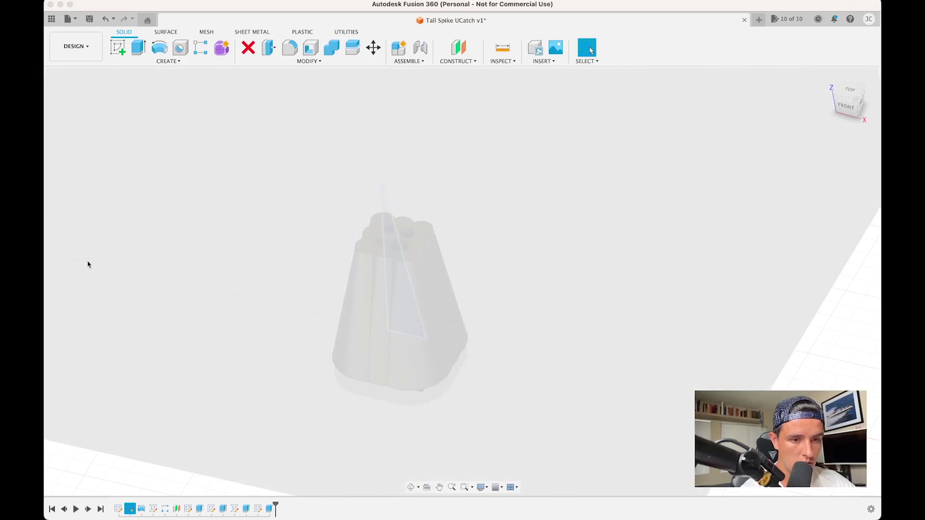
- Open the small-hole extrusion from the design history to inspect its definition, and leave it without changing anything
{"action": "scroll", "coordinate": [369, 262], "scroll_direction": "down", "scroll_amount": 5}
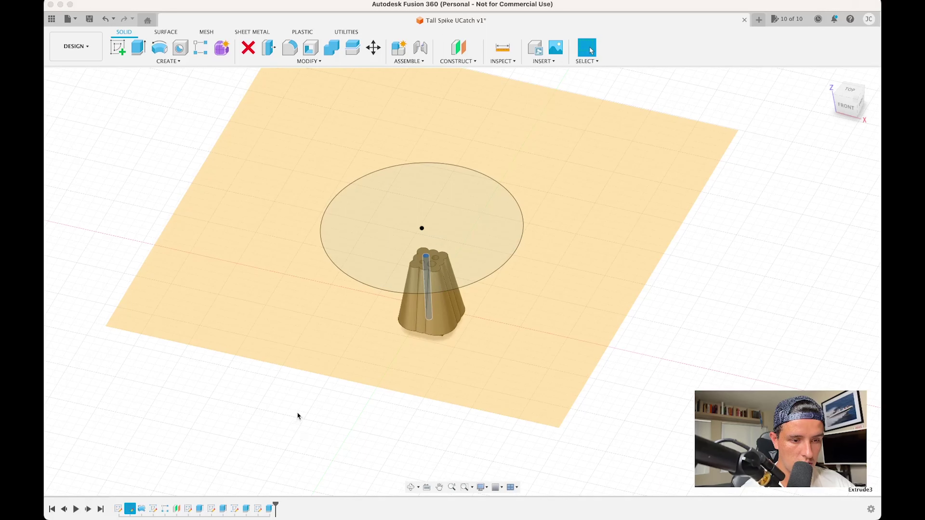
{"action": "key", "text": "e"}
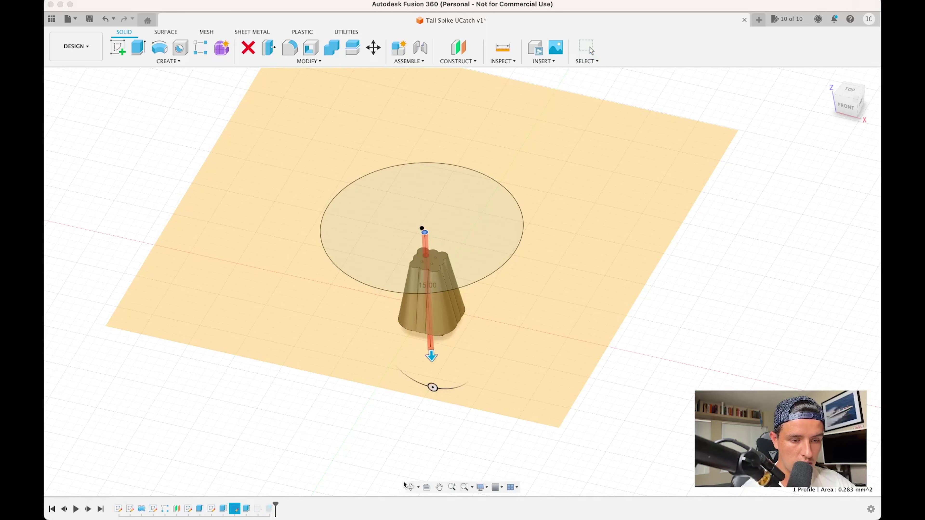
{"action": "left_click", "coordinate": [281, 499]}
{"action": "key", "text": "Escape"}
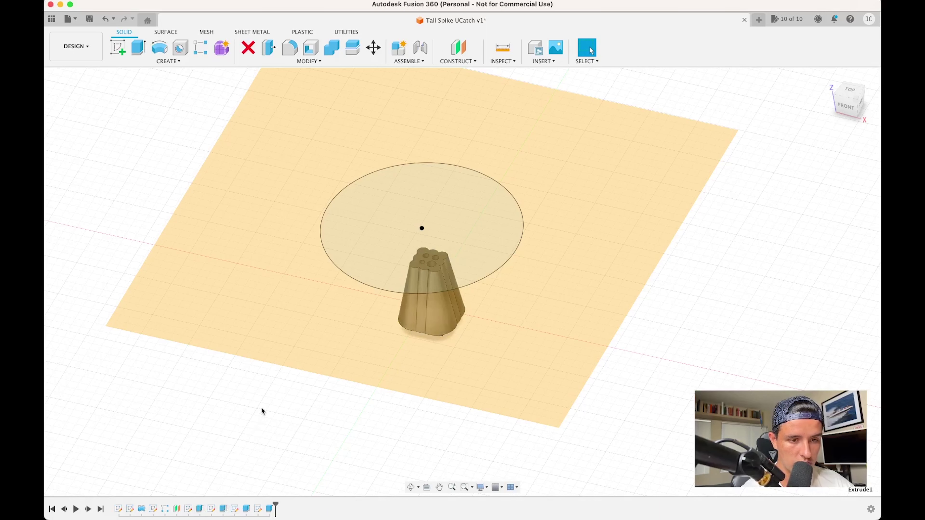
- Inspect the large circular extrusion that cuts off the spike tips and delete it from the design history
{"action": "key", "text": "e"}
{"action": "left_click", "coordinate": [411, 487]}
{"action": "left_click_drag", "start_coordinate": [380, 427], "coordinate": [362, 407]}
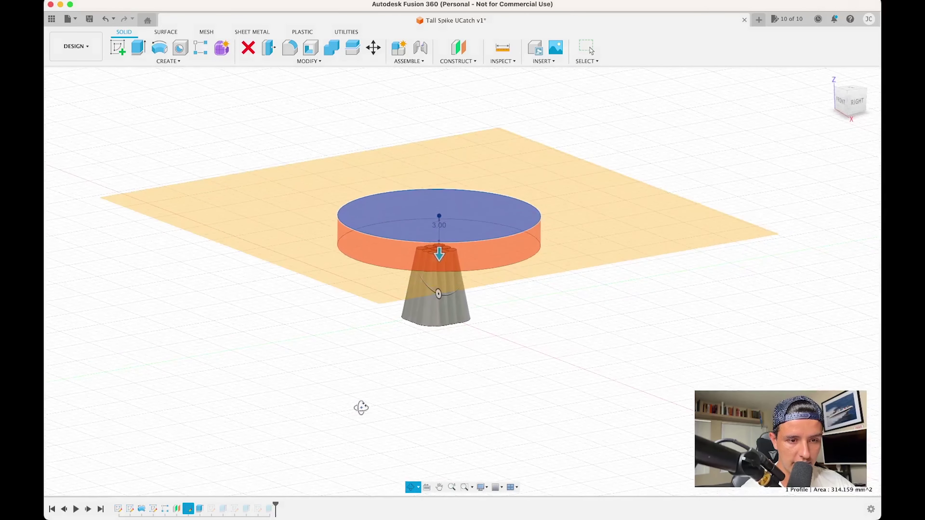
{"action": "scroll", "coordinate": [449, 283], "scroll_direction": "up", "scroll_amount": 5}
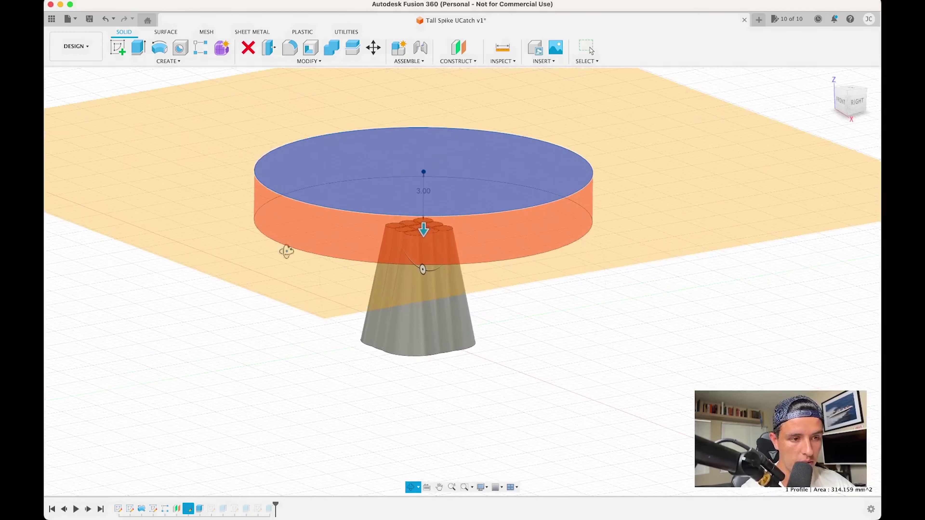
{"action": "left_click", "coordinate": [92, 267]}
{"action": "left_click", "coordinate": [91, 267]}
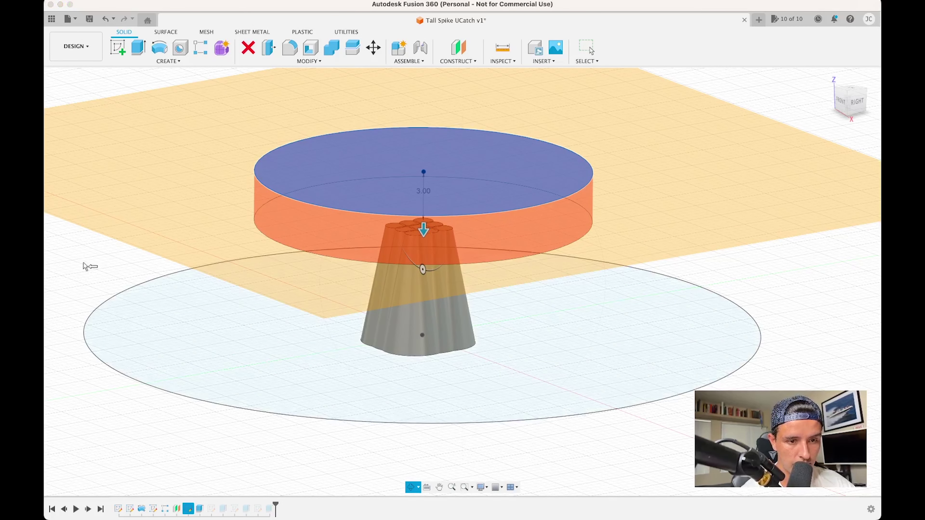
{"action": "left_click", "coordinate": [84, 264]}
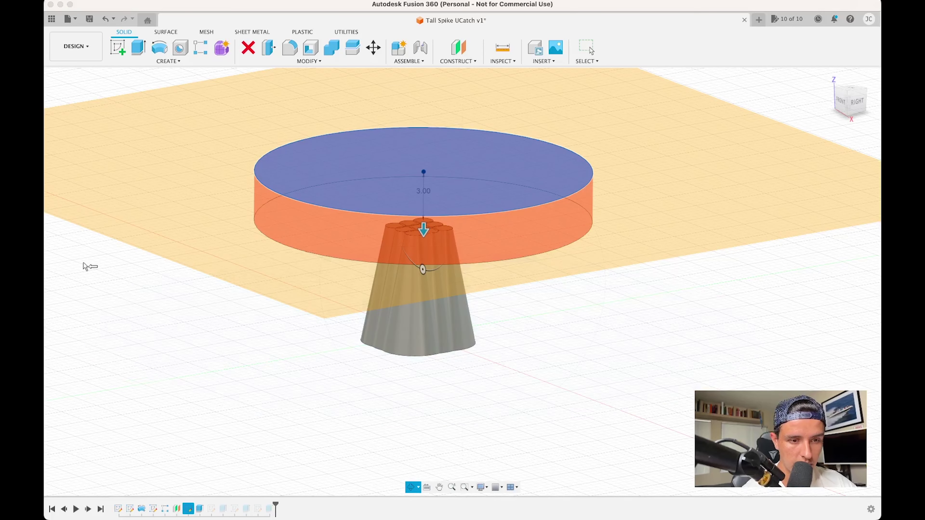
{"action": "mouse_move", "coordinate": [397, 355]}
{"action": "middle_mouse_down", "text": "shift"}
{"action": "mouse_move", "coordinate": [396, 342]}
{"action": "mouse_move", "coordinate": [390, 364]}
{"action": "middle_mouse_up", "text": "shift"}
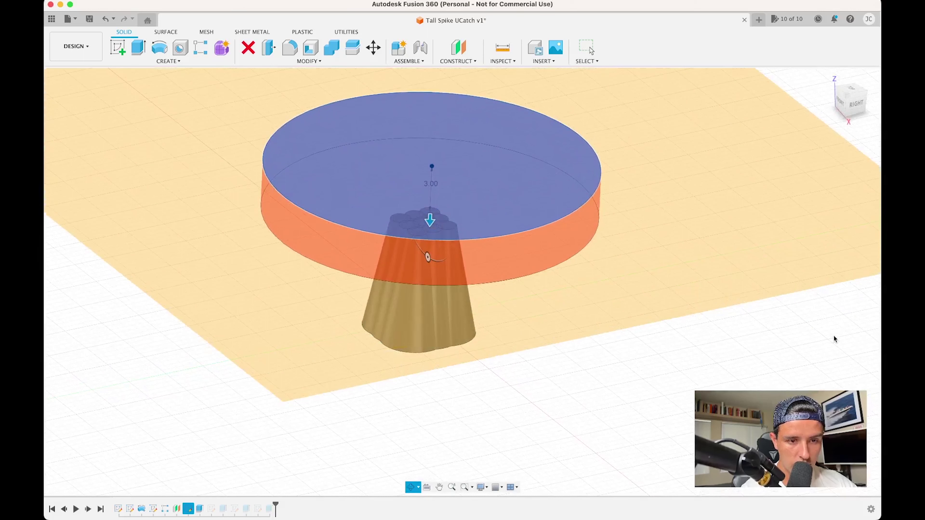
{"action": "left_click", "coordinate": [852, 342]}
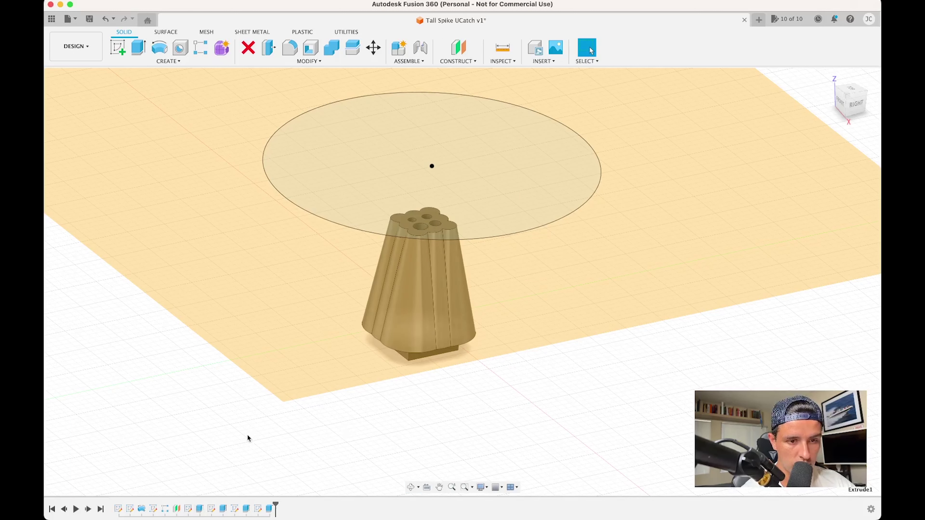
{"action": "key", "text": "Delete"}
- Examine the pointed spikes, the underside of the base and its holes from below and from the side
{"action": "left_click", "coordinate": [410, 487]}
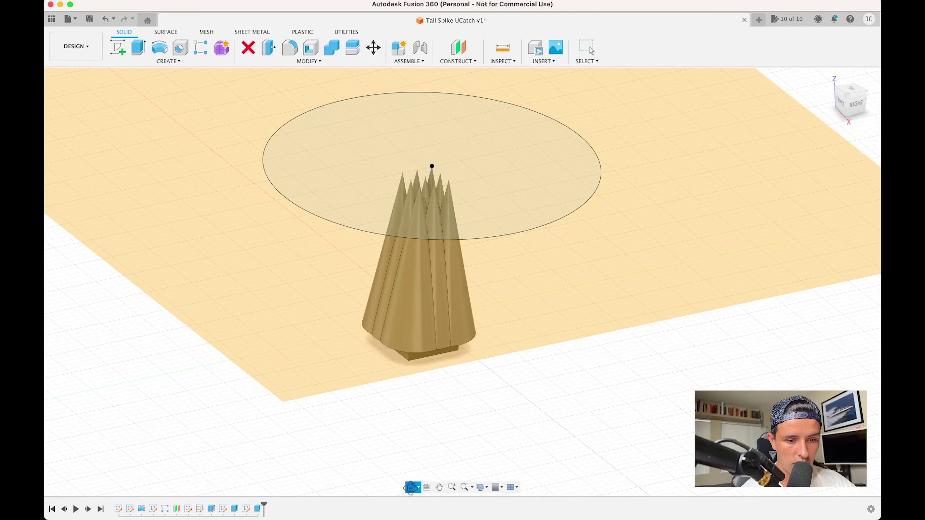
{"action": "left_click_drag", "start_coordinate": [432, 440], "coordinate": [425, 397]}
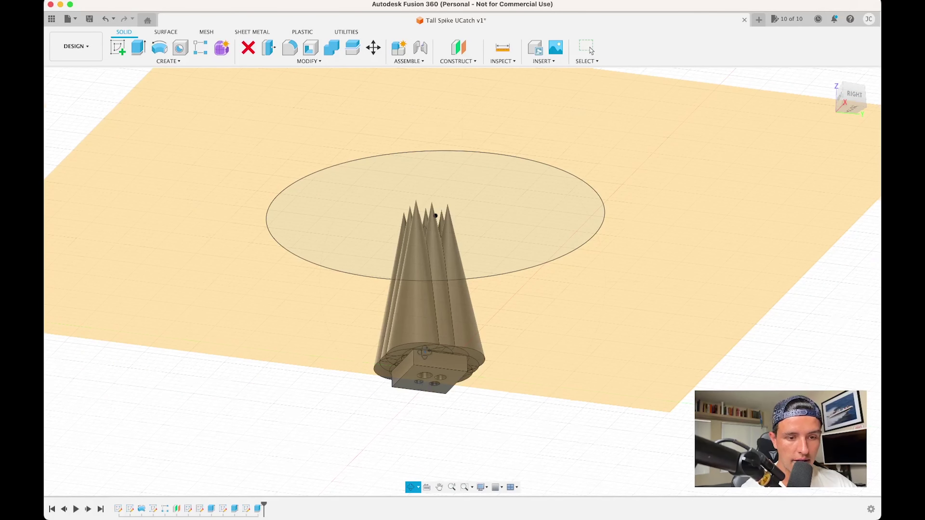
{"action": "scroll", "coordinate": [425, 397], "scroll_direction": "up", "scroll_amount": 5}
{"action": "scroll", "coordinate": [424, 353], "scroll_direction": "down", "scroll_amount": 2}
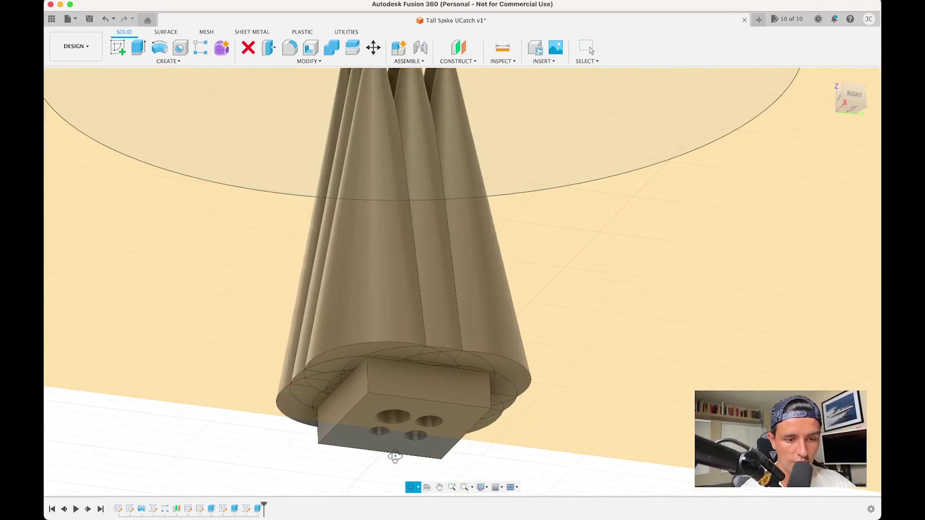
{"action": "scroll", "coordinate": [395, 456], "scroll_direction": "down", "scroll_amount": 1}
{"action": "scroll", "coordinate": [411, 379], "scroll_direction": "down", "scroll_amount": 5}
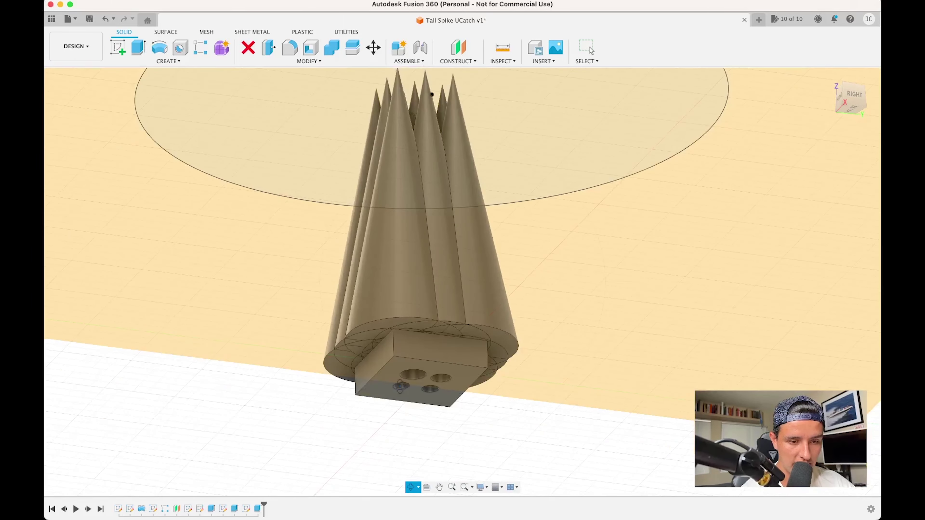
{"action": "left_click_drag", "start_coordinate": [403, 384], "coordinate": [402, 417]}
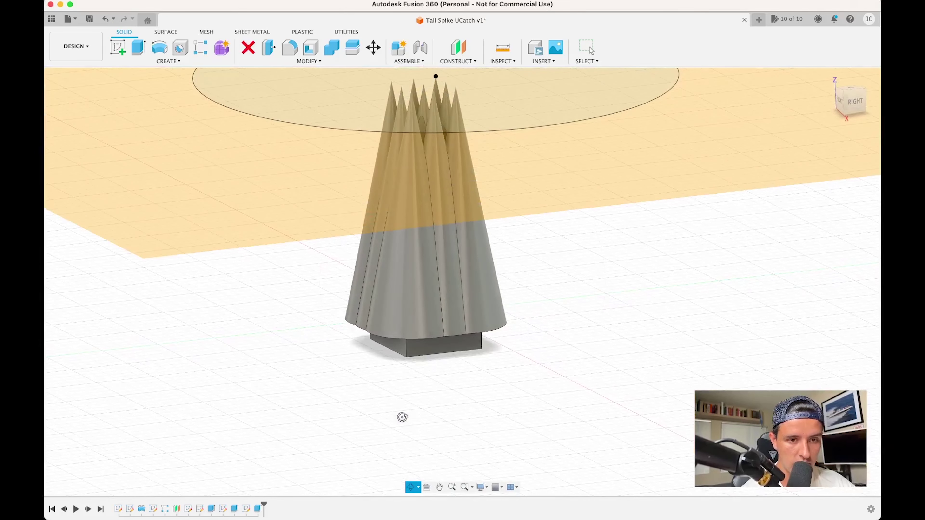
{"action": "key", "text": "Escape"}
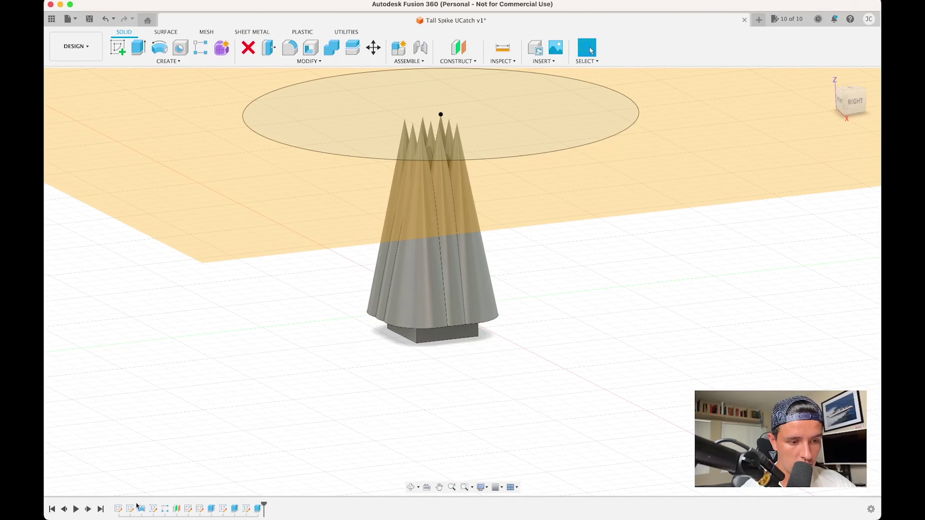
- Open the spike profile sketch for editing and set the triangle's base width to 0.5 mm
{"action": "double_click", "coordinate": [450, 291]}
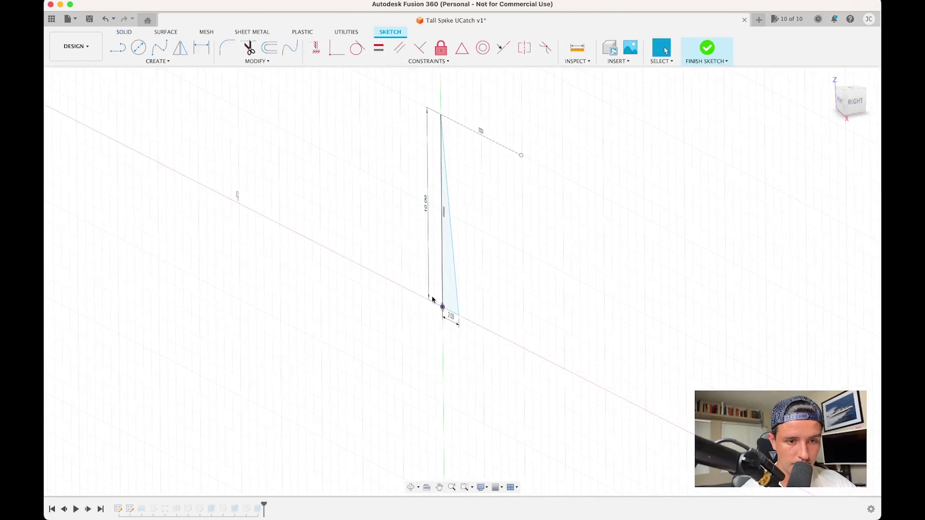
{"action": "left_click", "coordinate": [838, 101]}
{"action": "double_click", "coordinate": [426, 325]}
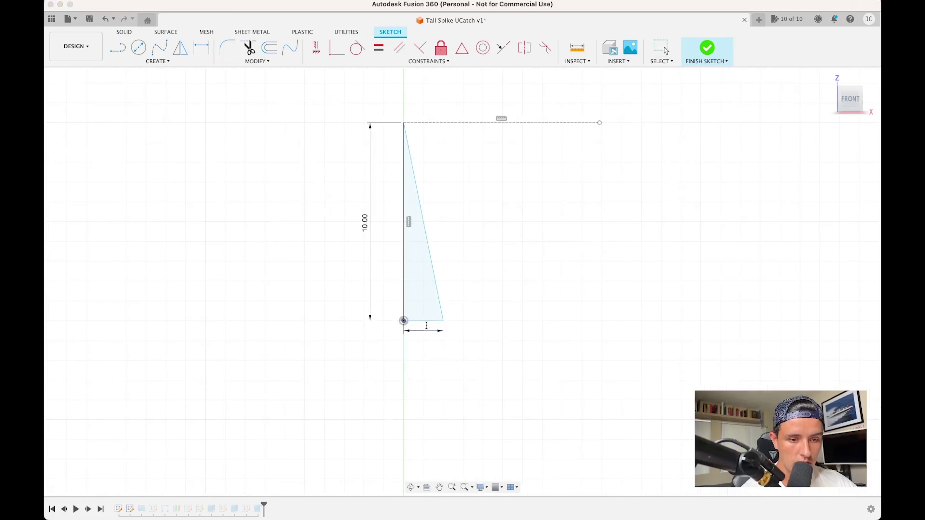
{"action": "type", "text": "0.5"}
{"action": "key", "text": "Return"}
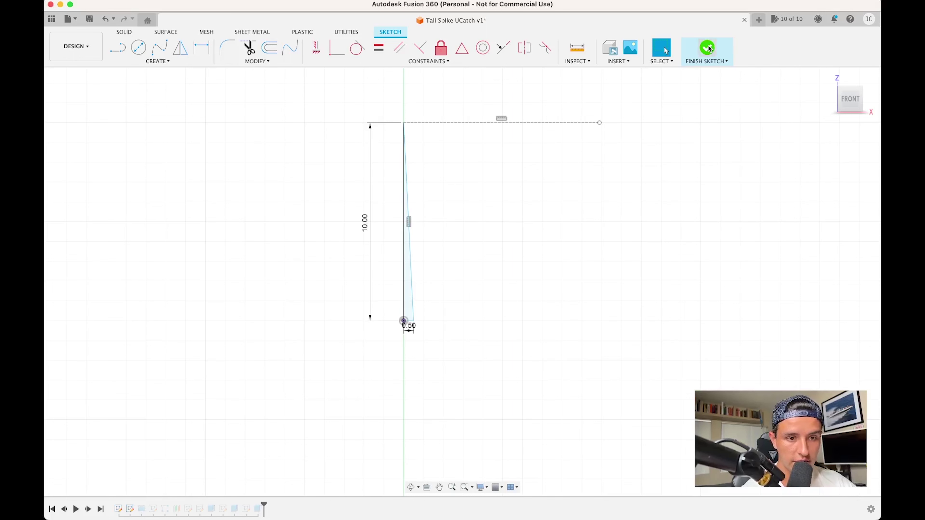
- Set the spike profile's height to 15 mm and finish the sketch
{"action": "double_click", "coordinate": [364, 220]}
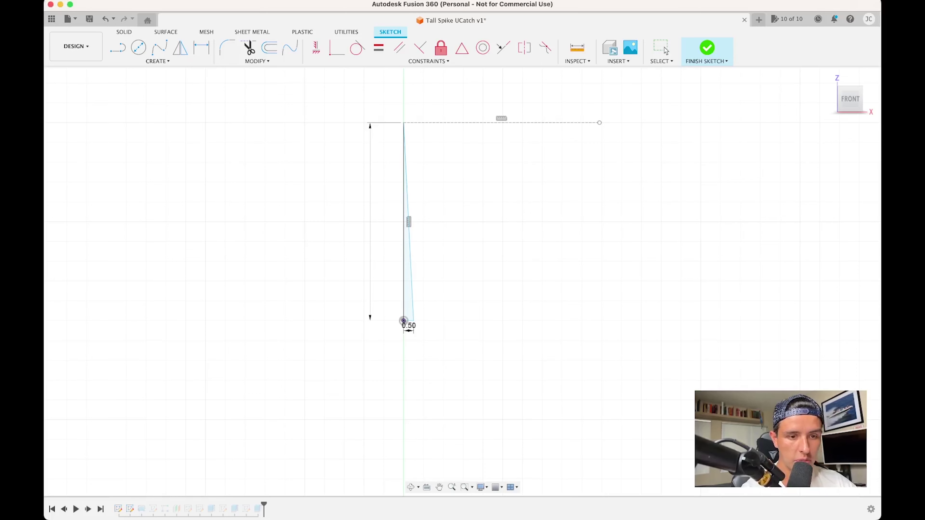
{"action": "type", "text": "15"}
{"action": "key", "text": "Return"}
{"action": "scroll", "coordinate": [438, 247], "scroll_direction": "up", "scroll_amount": 3}
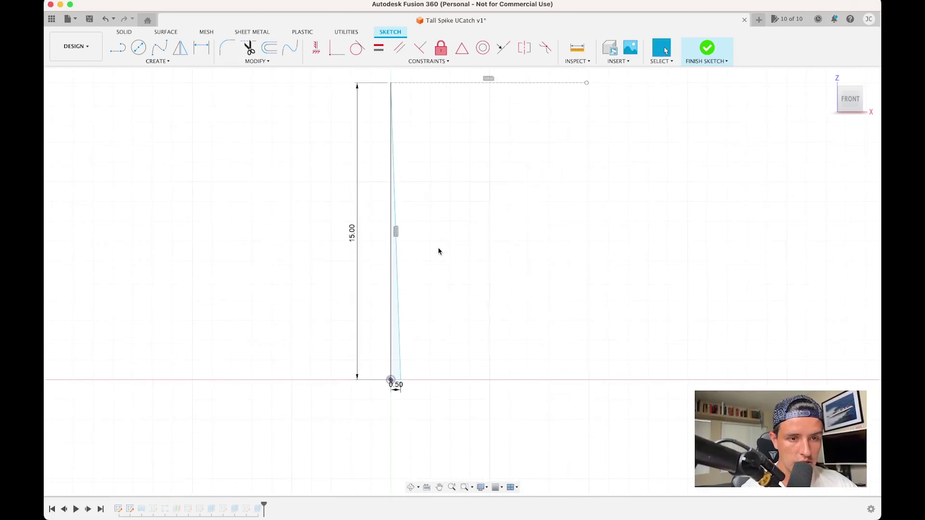
{"action": "scroll", "coordinate": [438, 247], "scroll_direction": "up", "scroll_amount": 1}
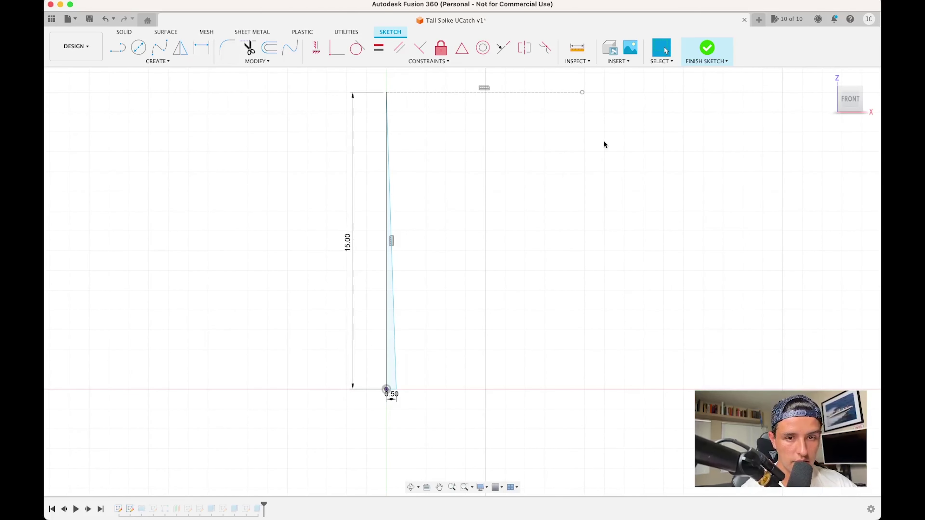
{"action": "left_click", "coordinate": [704, 47]}
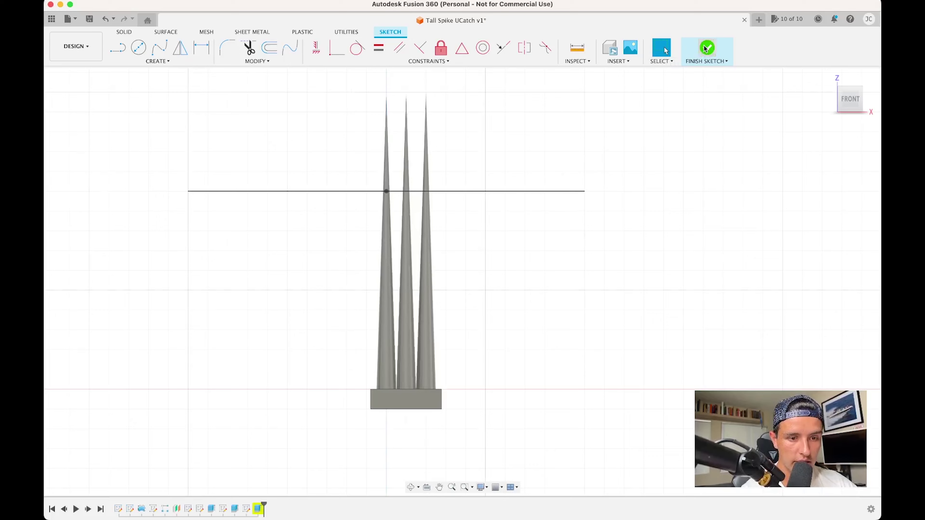
- Hide the large circle sketch and the construction plane crossing the spikes
{"action": "left_click", "coordinate": [410, 487]}
{"action": "left_click_drag", "start_coordinate": [449, 433], "coordinate": [435, 444]}
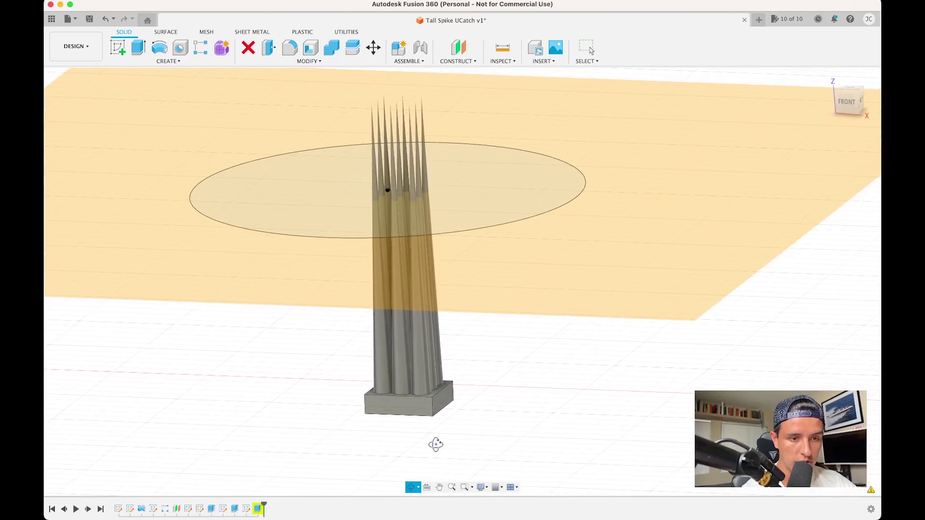
{"action": "left_click", "coordinate": [88, 207]}
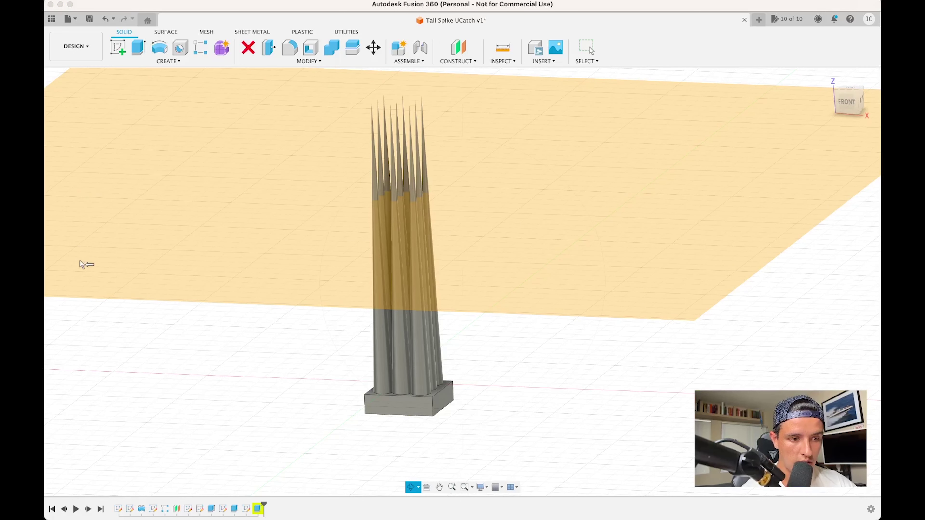
{"action": "key", "text": "Escape"}
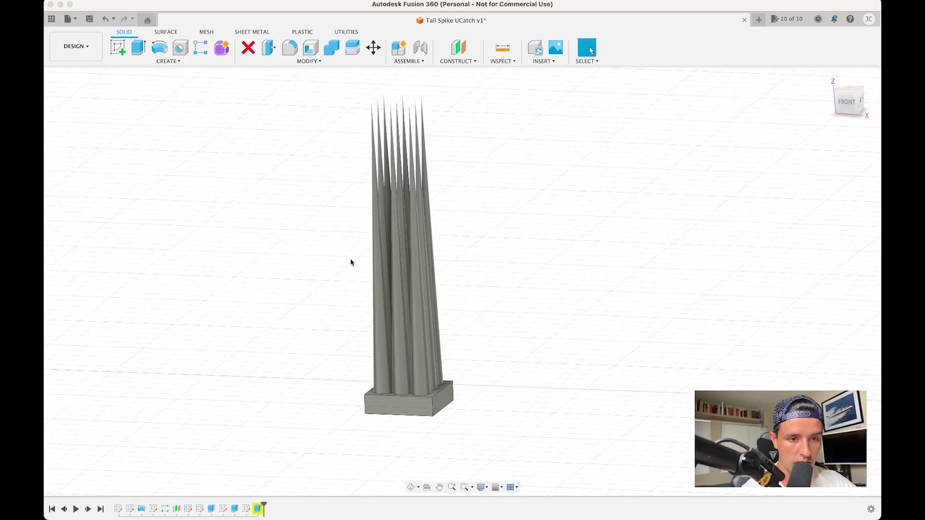
- Delete Extrude4, Sketch7 and Extrude3, which make the holes through the base, from the design history
{"action": "left_click", "coordinate": [411, 487]}
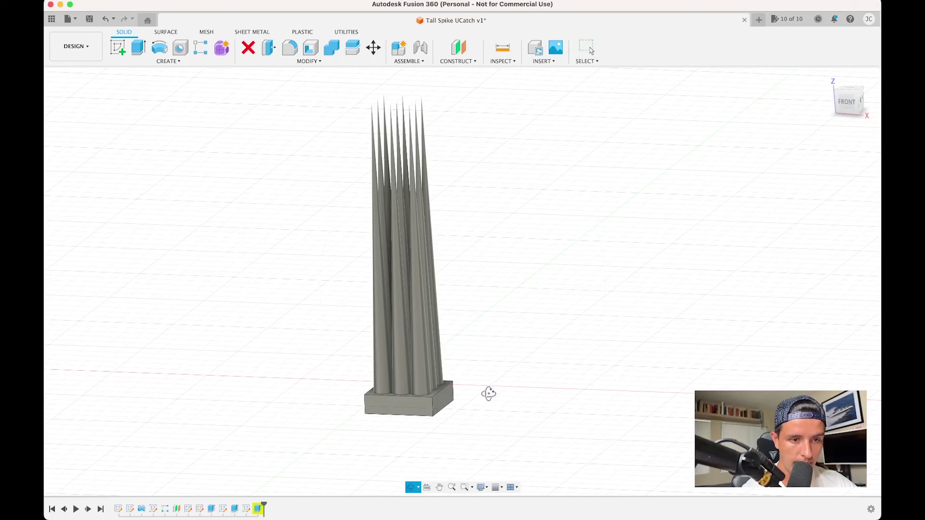
{"action": "left_click_drag", "start_coordinate": [487, 393], "coordinate": [473, 459]}
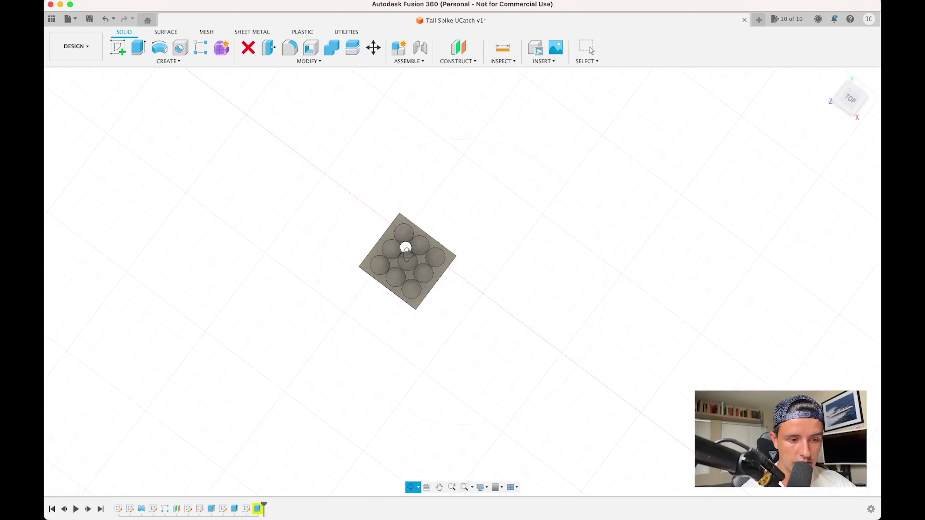
{"action": "scroll", "coordinate": [406, 249], "scroll_direction": "up", "scroll_amount": 5}
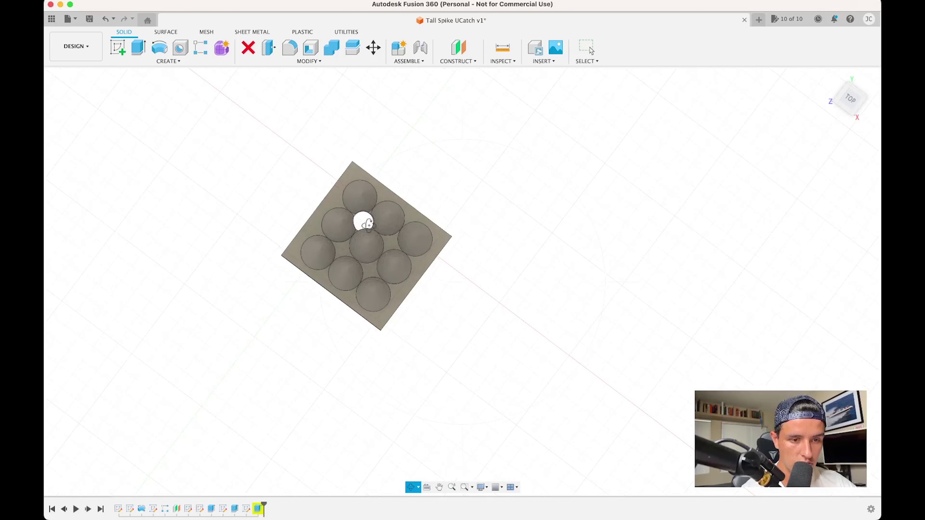
{"action": "mouse_move", "coordinate": [369, 225]}
{"action": "left_mouse_down"}
{"action": "mouse_move", "coordinate": [426, 235]}
{"action": "mouse_move", "coordinate": [369, 226]}
{"action": "left_mouse_up"}
{"action": "key", "text": "Escape"}
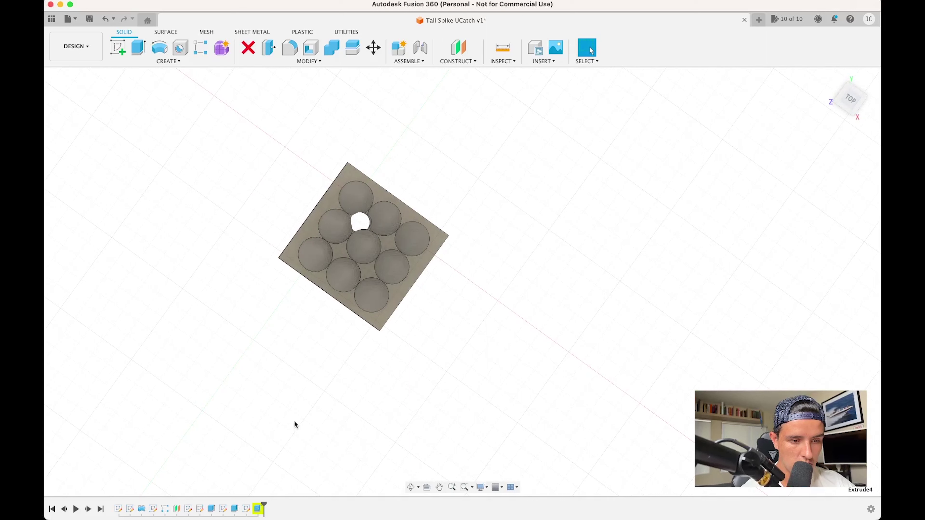
{"action": "key", "text": "Delete"}
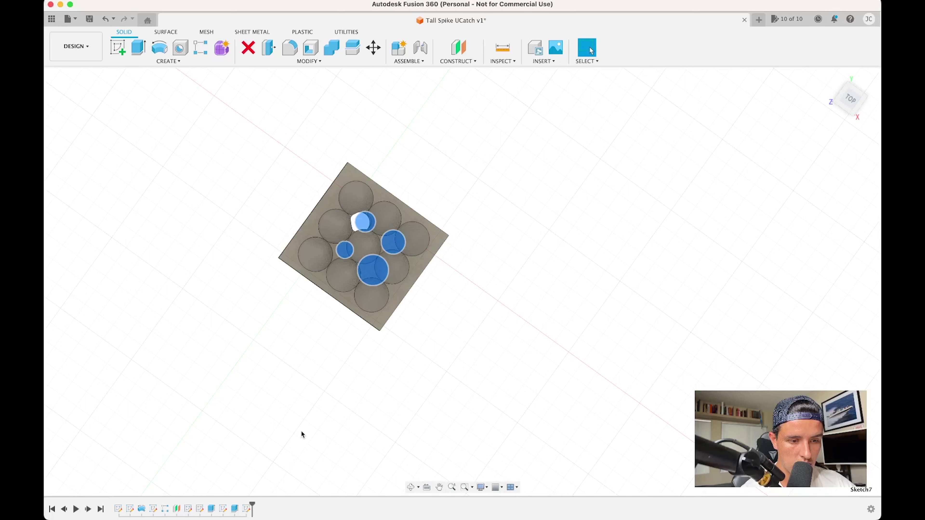
{"action": "key", "text": "Delete"}
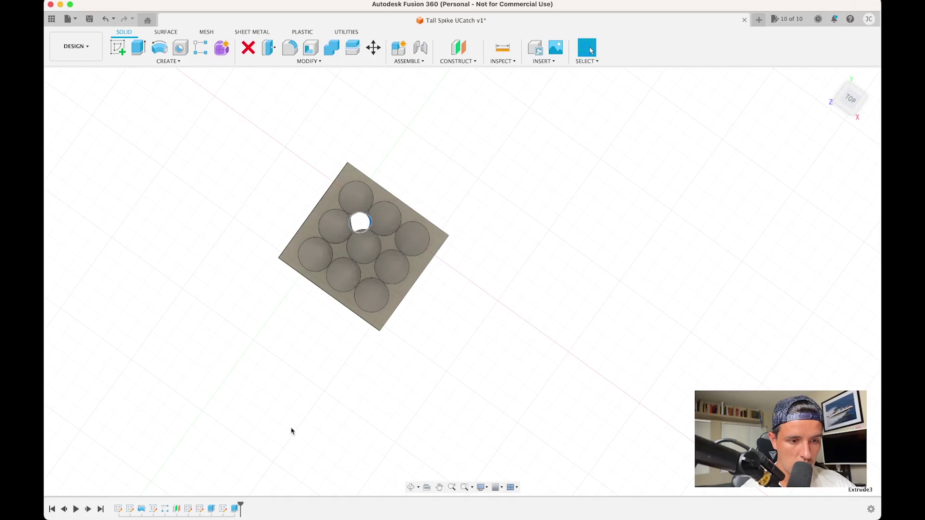
{"action": "key", "text": "Delete"}
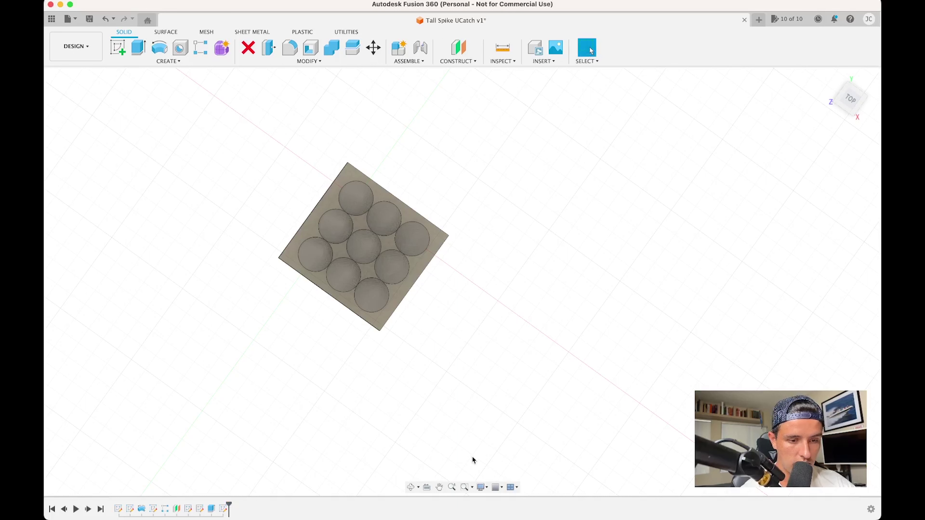
- Examine the tall, narrow spikes on the square base from an angled view
{"action": "left_click", "coordinate": [413, 488]}
{"action": "left_click_drag", "start_coordinate": [386, 399], "coordinate": [349, 301]}
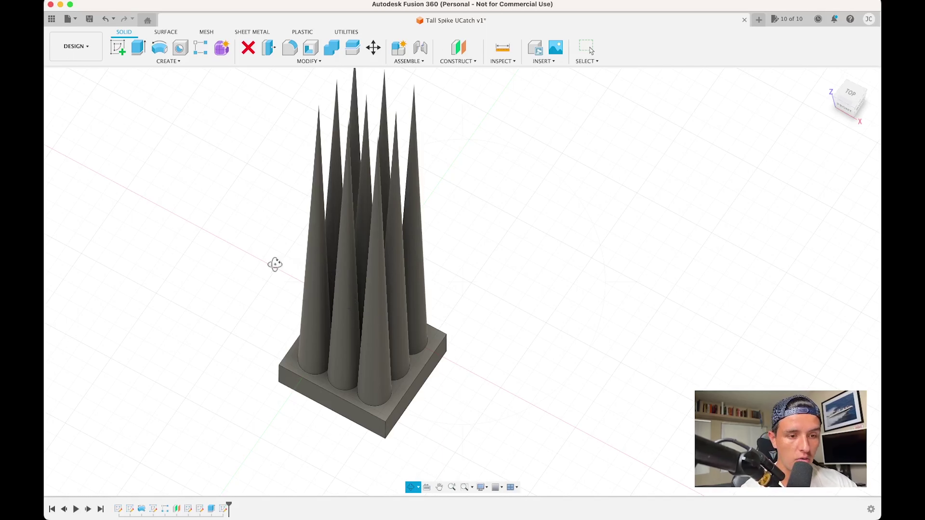
{"action": "left_click_drag", "start_coordinate": [275, 265], "coordinate": [273, 262]}
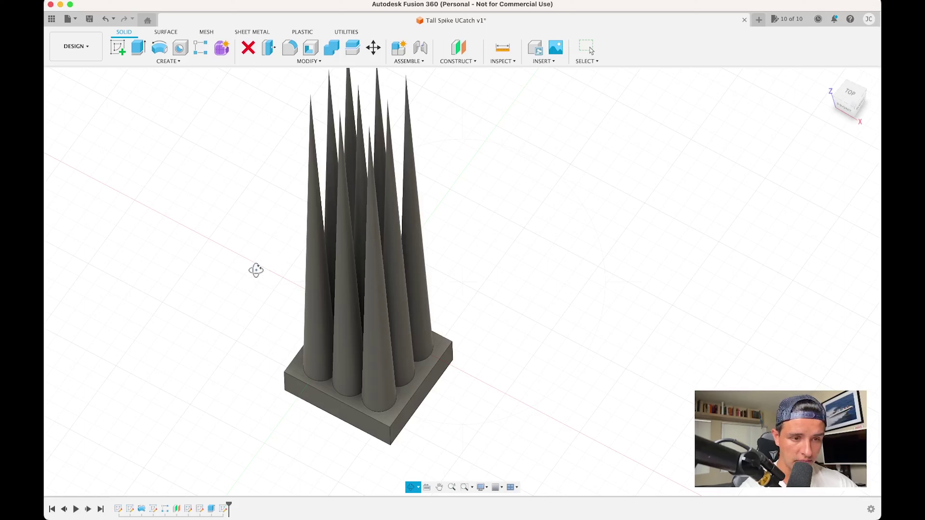
{"action": "scroll", "coordinate": [257, 269], "scroll_direction": "down", "scroll_amount": 2}
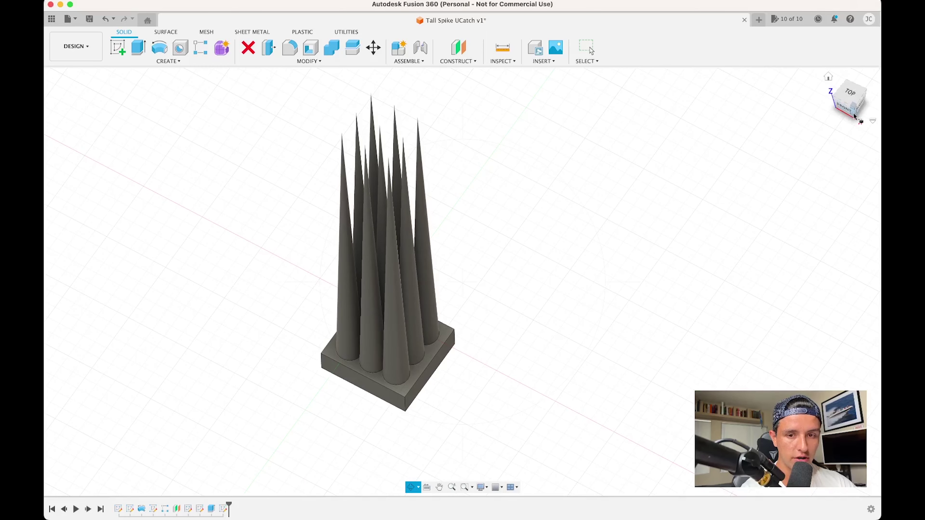
- Widen the spacing of the spikes' rectangular pattern in both directions so the spikes stand clearly apart
{"action": "left_click", "coordinate": [844, 107]}
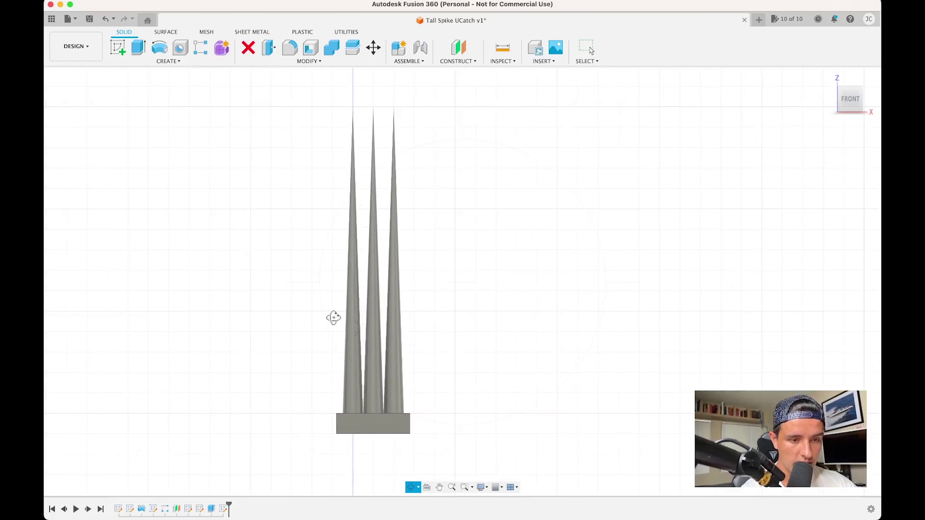
{"action": "mouse_move", "coordinate": [869, 113]}
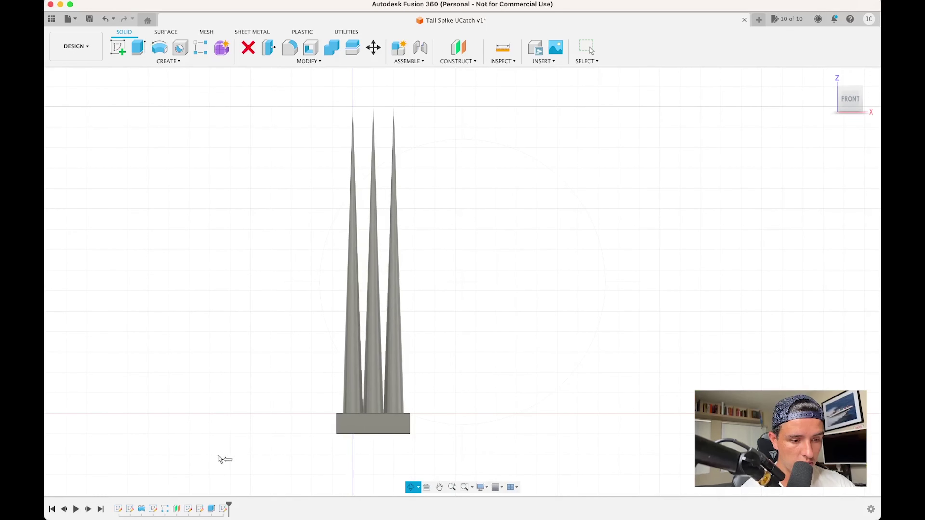
{"action": "key", "text": "Escape"}
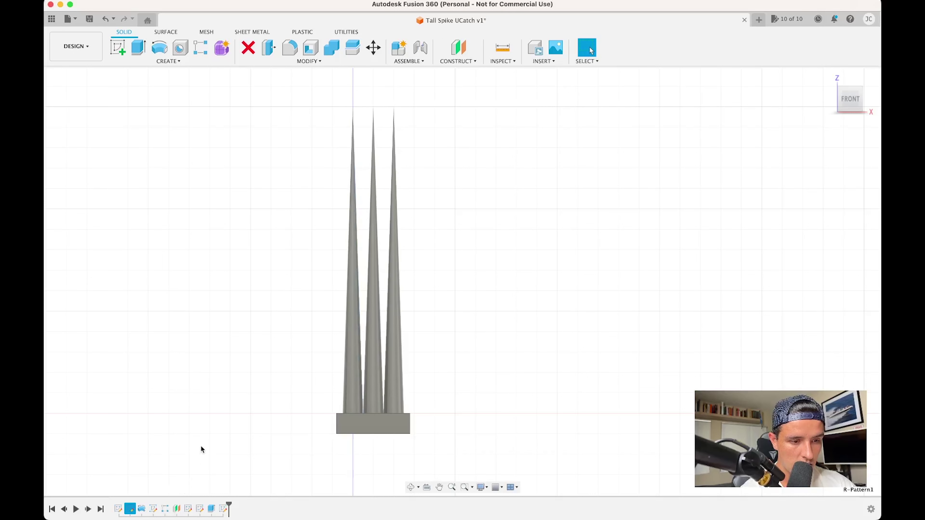
{"action": "left_click", "coordinate": [206, 426]}
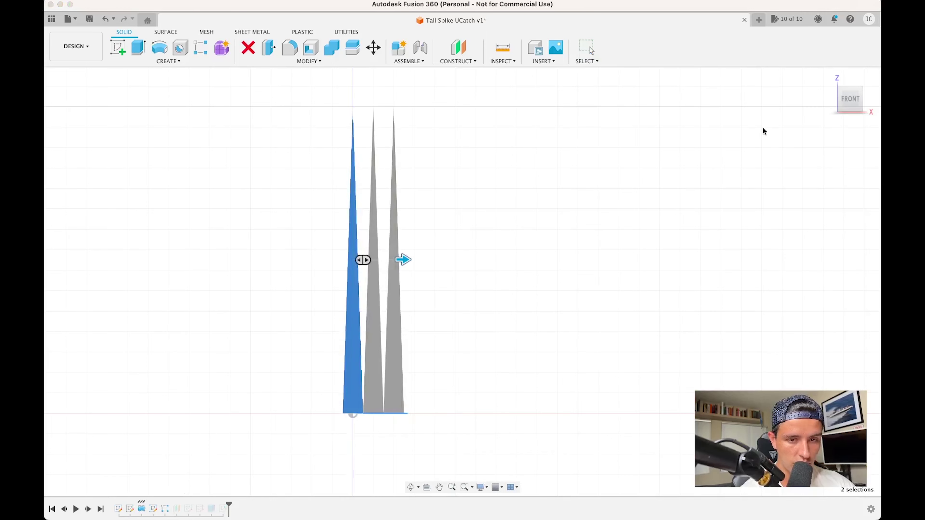
{"action": "left_click", "coordinate": [830, 78]}
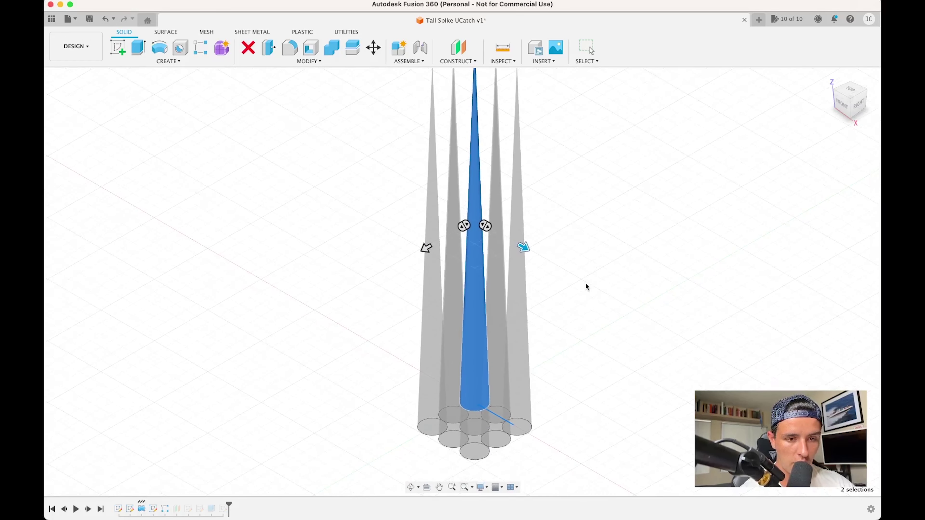
{"action": "left_click_drag", "start_coordinate": [521, 249], "coordinate": [565, 283]}
{"action": "left_click_drag", "start_coordinate": [428, 238], "coordinate": [383, 263]}
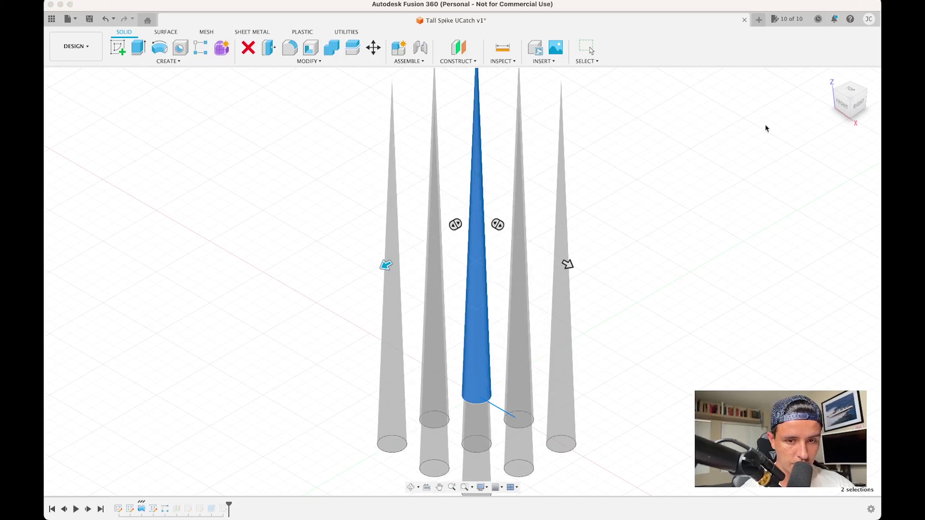
{"action": "left_click", "coordinate": [616, 405]}
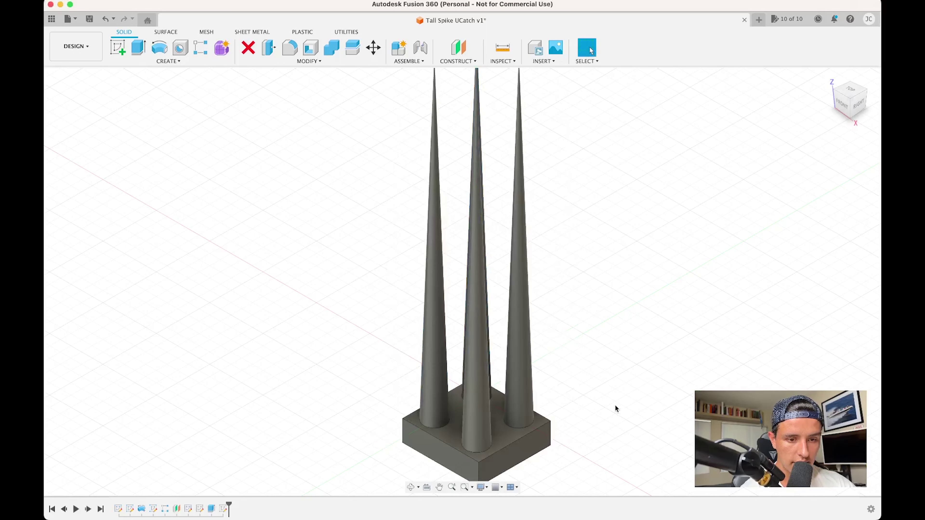
- Examine the spread-out spikes on the base and review the rectangular pattern's layout
{"action": "left_click", "coordinate": [411, 488]}
{"action": "left_click_drag", "start_coordinate": [410, 474], "coordinate": [429, 485]}
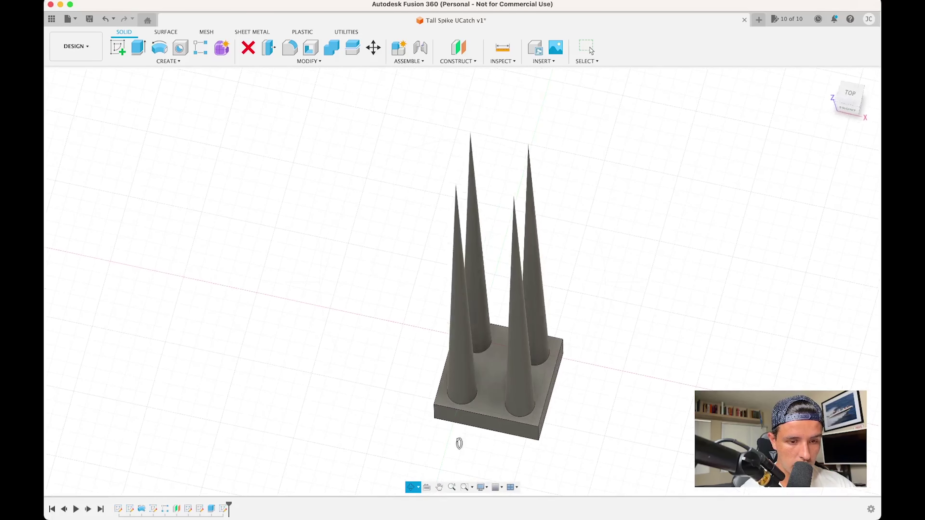
{"action": "scroll", "coordinate": [459, 443], "scroll_direction": "down", "scroll_amount": 5}
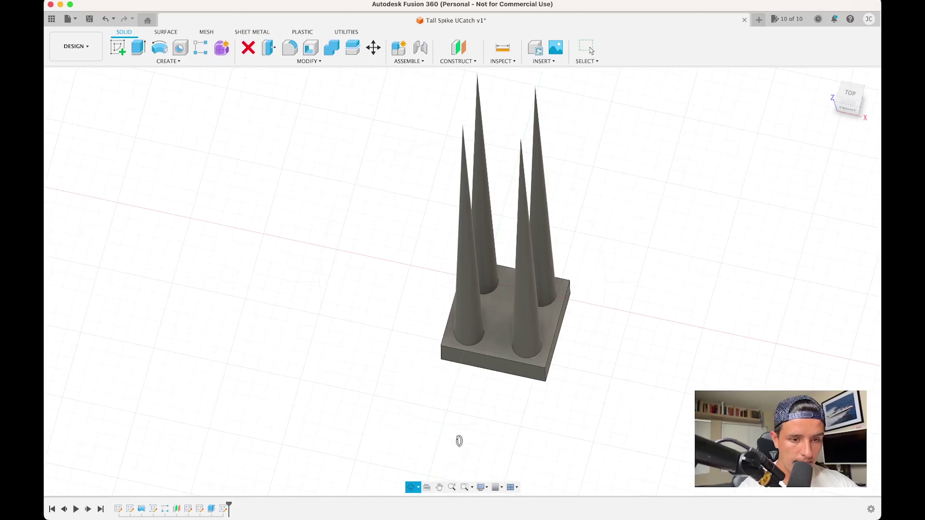
{"action": "key", "text": "Escape"}
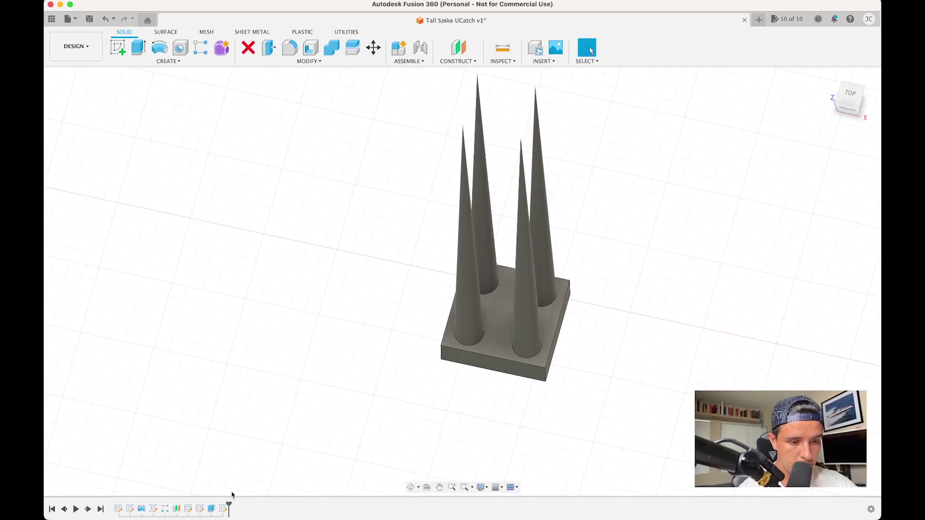
{"action": "double_click", "coordinate": [165, 510]}
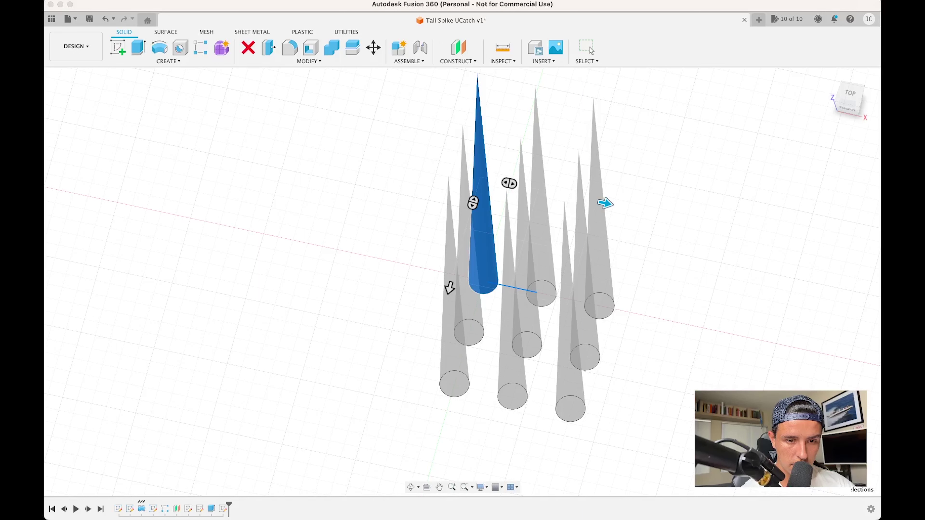
{"action": "left_click", "coordinate": [757, 397]}
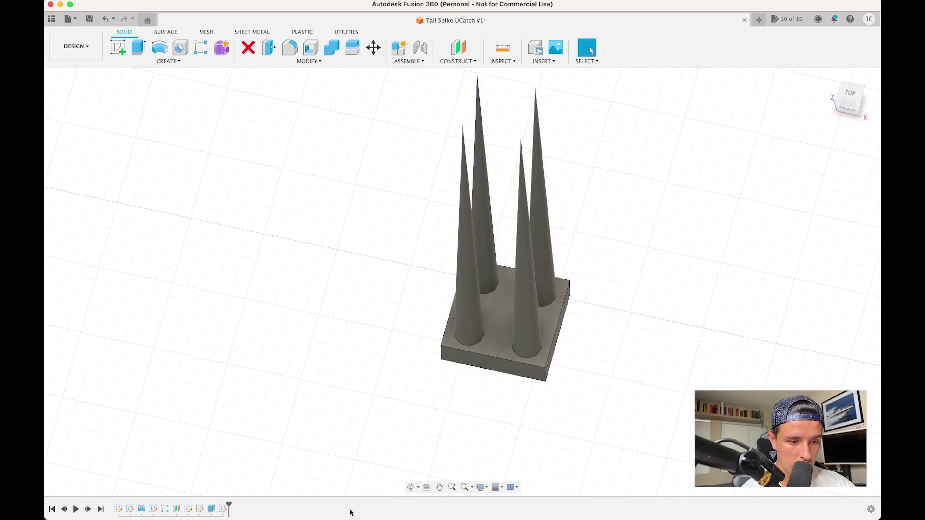
- Enlarge the base sketch rectangle in both directions to fit under all nine spikes, and delete the leftover circle sketch
{"action": "left_click", "coordinate": [200, 509]}
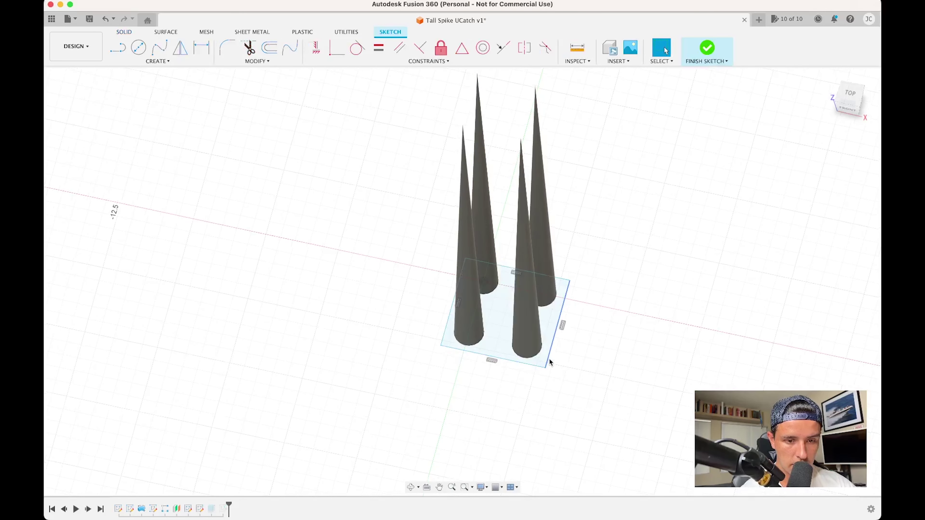
{"action": "left_click_drag", "start_coordinate": [549, 357], "coordinate": [631, 375]}
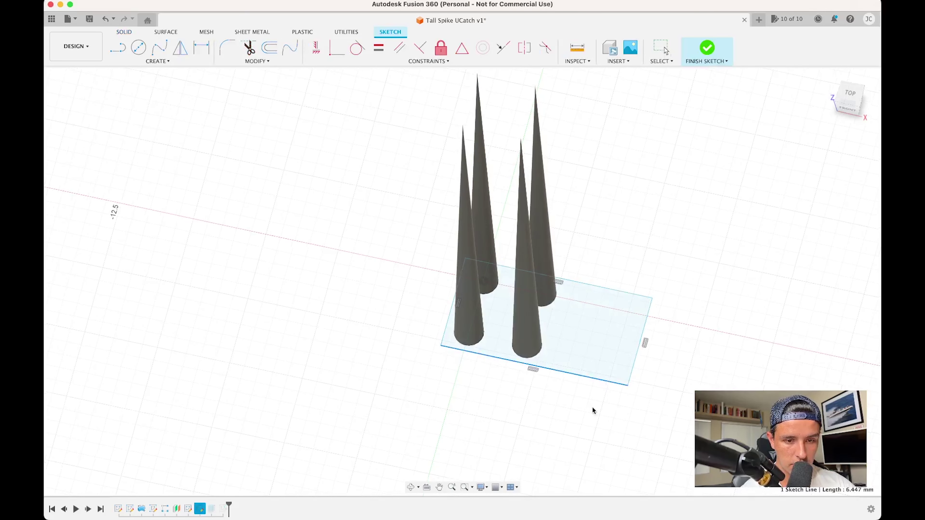
{"action": "left_click", "coordinate": [706, 49]}
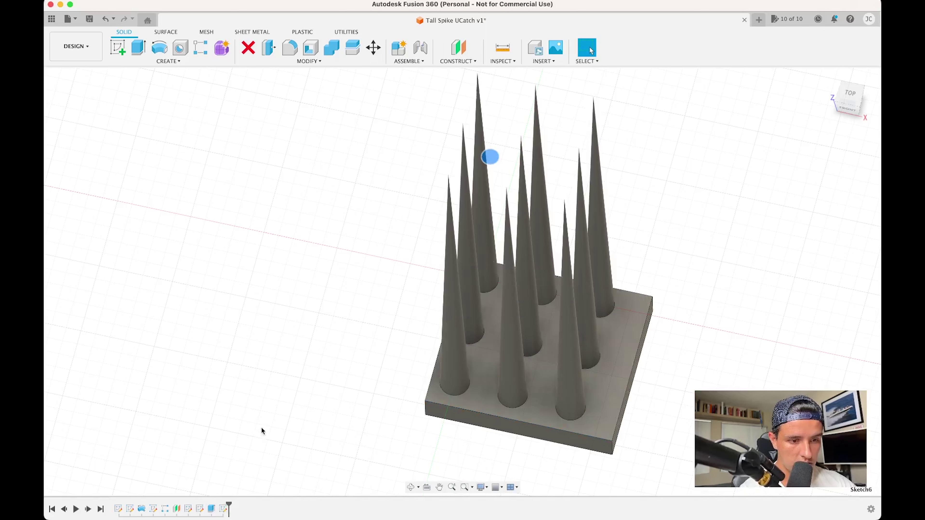
{"action": "key", "text": "super+z"}
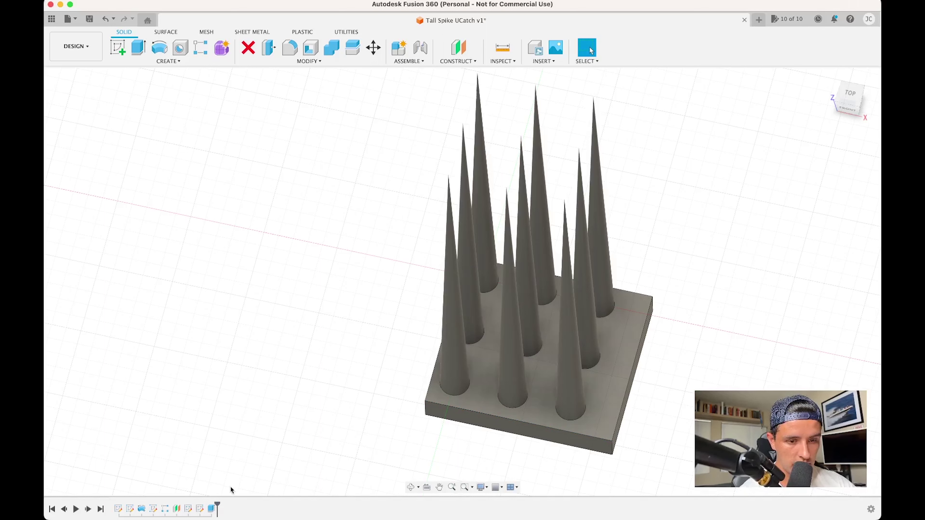
- Move the base rectangle's edge on the positive X side slightly inward, closer to the spikes, and finish the sketch
{"action": "left_click", "coordinate": [188, 509]}
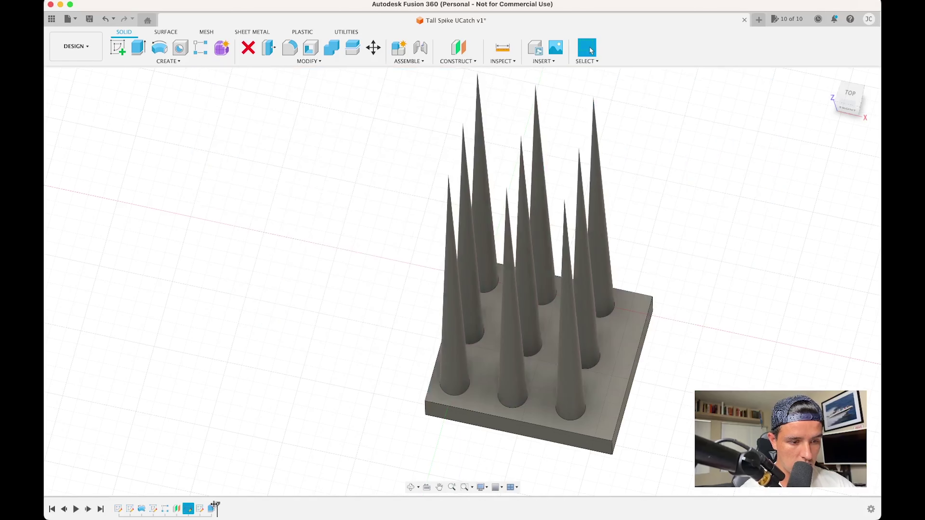
{"action": "left_click", "coordinate": [200, 508]}
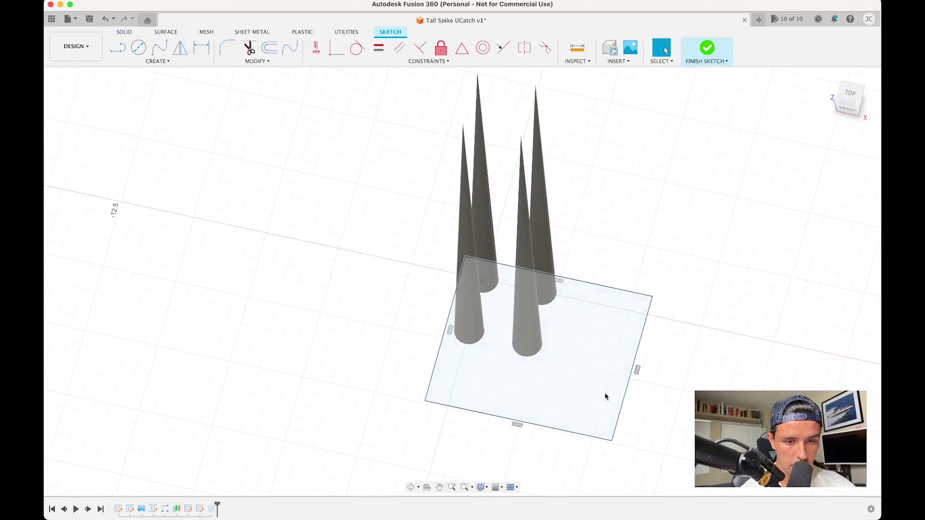
{"action": "left_click_drag", "start_coordinate": [628, 377], "coordinate": [614, 380]}
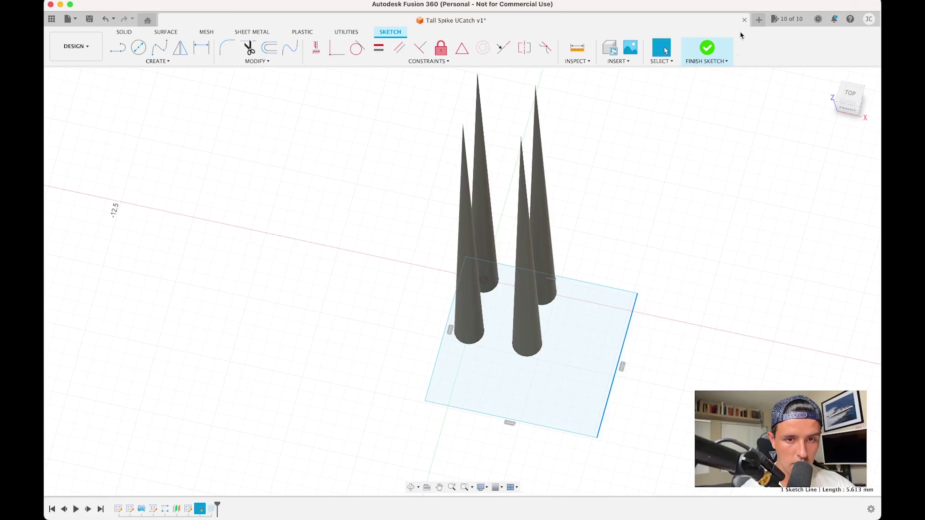
{"action": "left_click", "coordinate": [710, 48]}
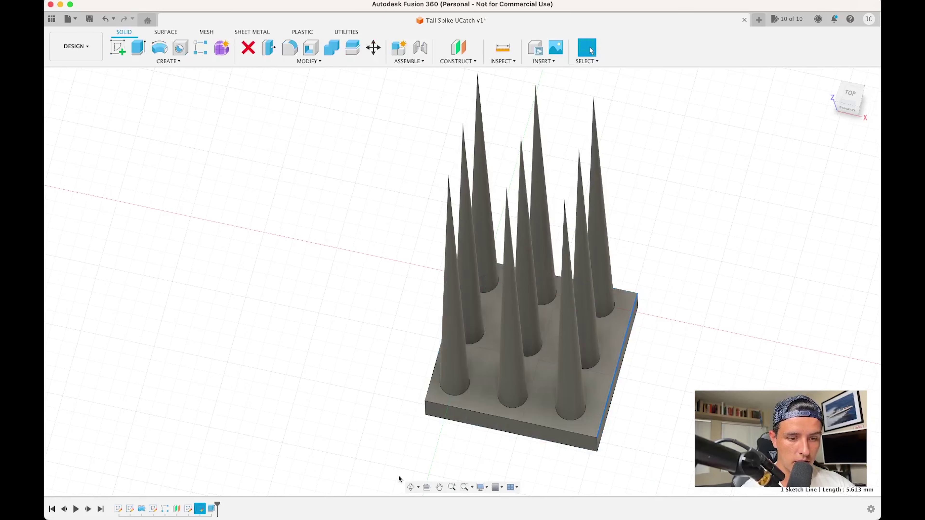
- Reopen the spike profile sketch and set the profile's height to 22 mm
{"action": "left_click", "coordinate": [411, 487]}
{"action": "left_click_drag", "start_coordinate": [401, 438], "coordinate": [440, 415]}
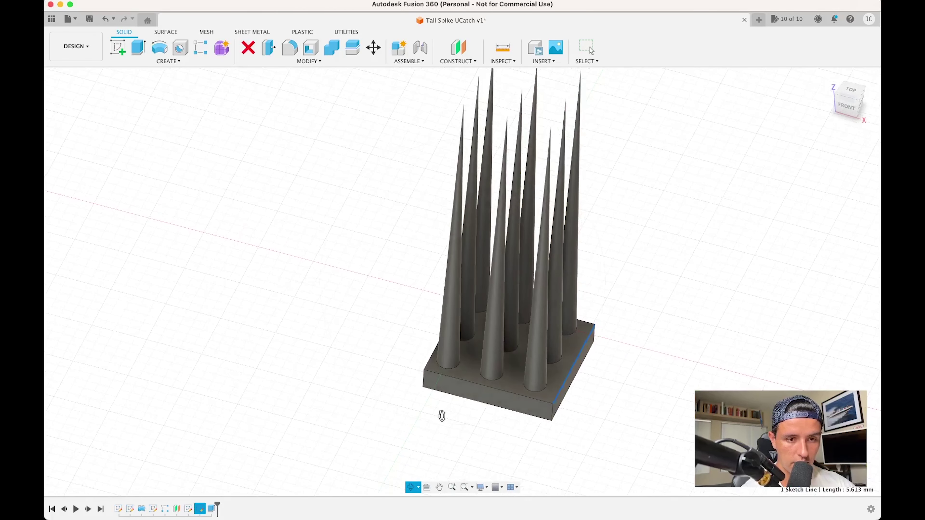
{"action": "key", "text": "Escape"}
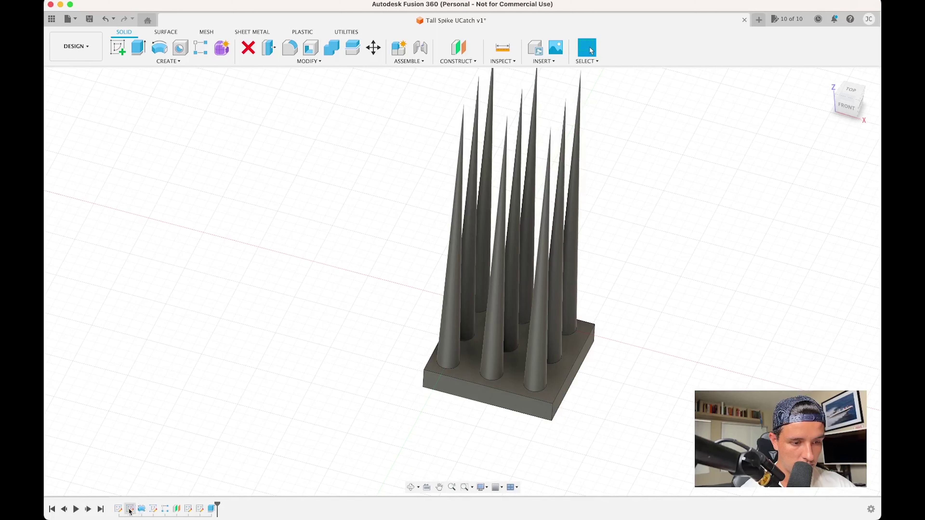
{"action": "left_click", "coordinate": [141, 508]}
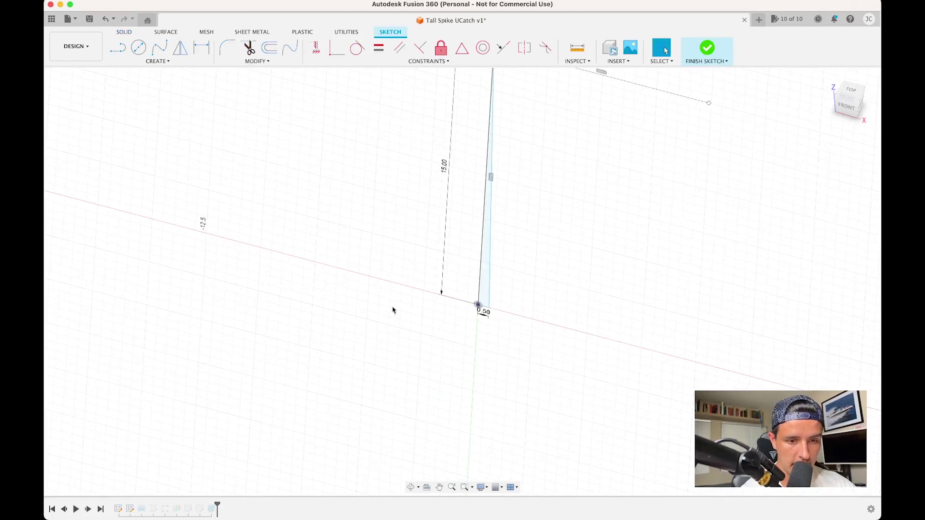
{"action": "left_click", "coordinate": [850, 92]}
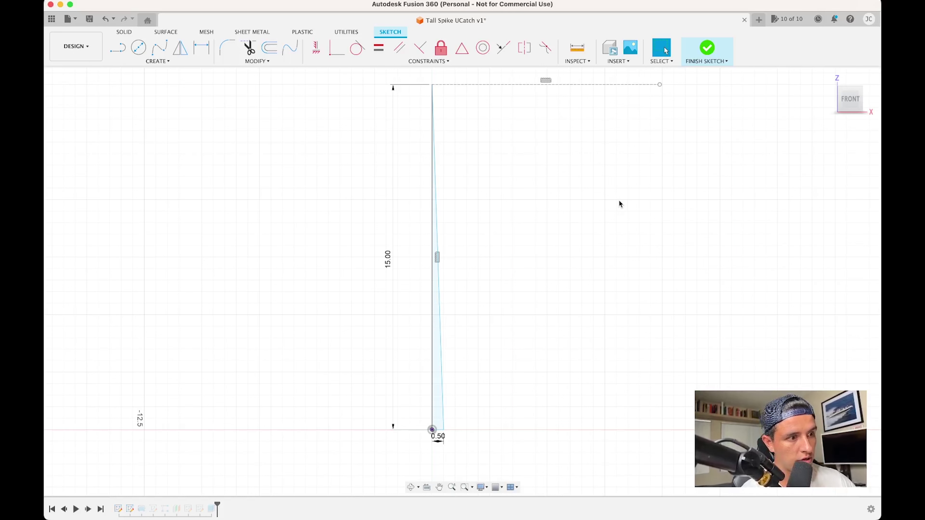
{"action": "double_click", "coordinate": [385, 255]}
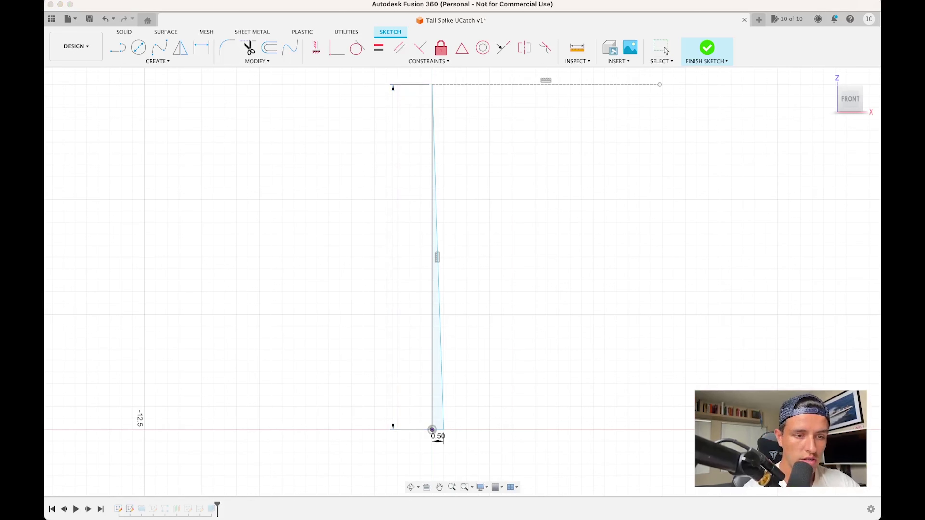
{"action": "type", "text": "22"}
{"action": "key", "text": "Return"}
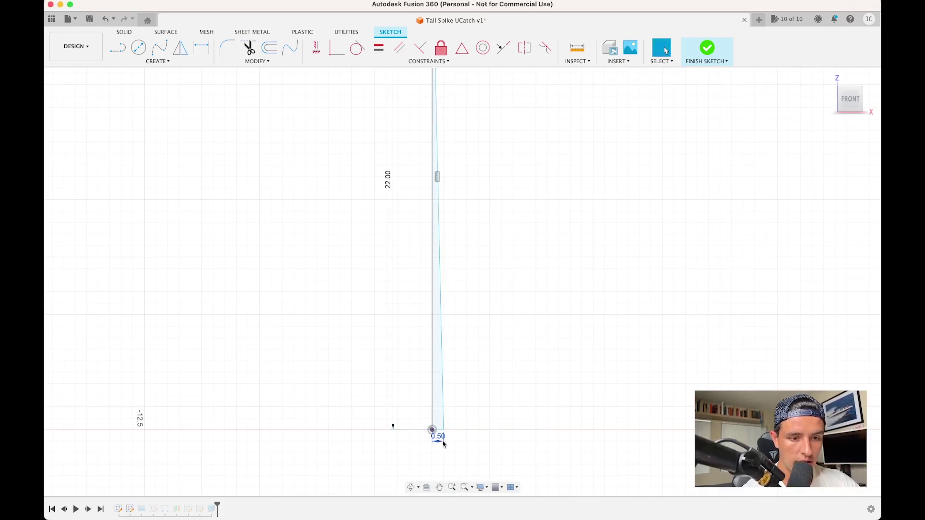
- Set the spike profile's base radius to 2 mm and finish the sketch
{"action": "double_click", "coordinate": [436, 436]}
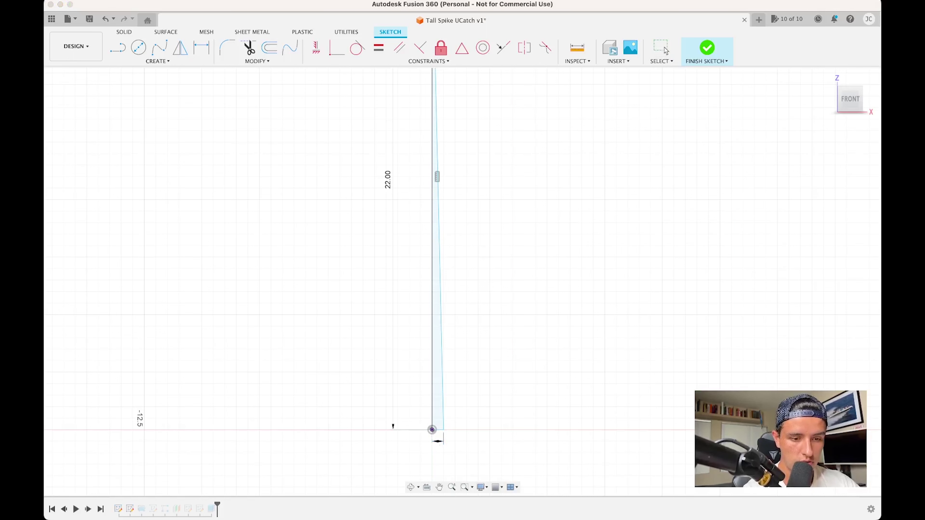
{"action": "left_click", "coordinate": [665, 51]}
{"action": "scroll", "coordinate": [648, 180], "scroll_direction": "down", "scroll_amount": 2}
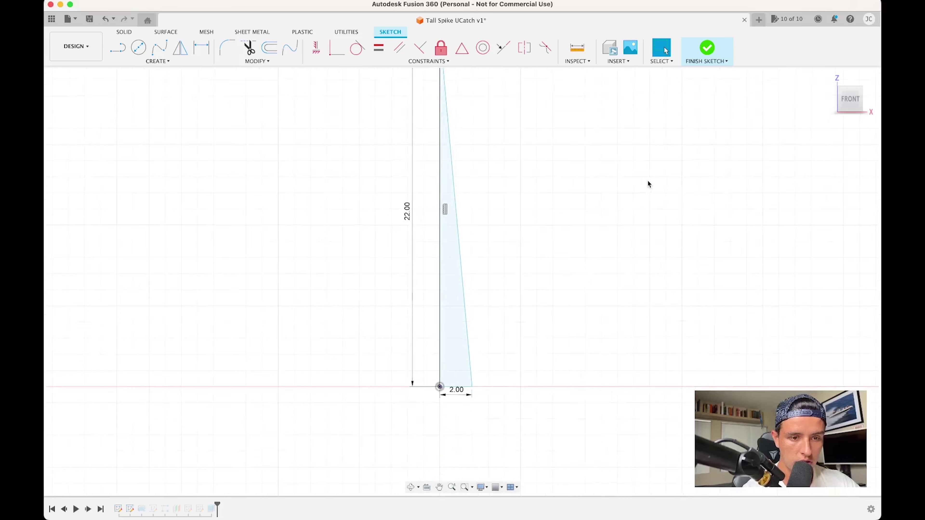
{"action": "scroll", "coordinate": [646, 184], "scroll_direction": "down", "scroll_amount": 3}
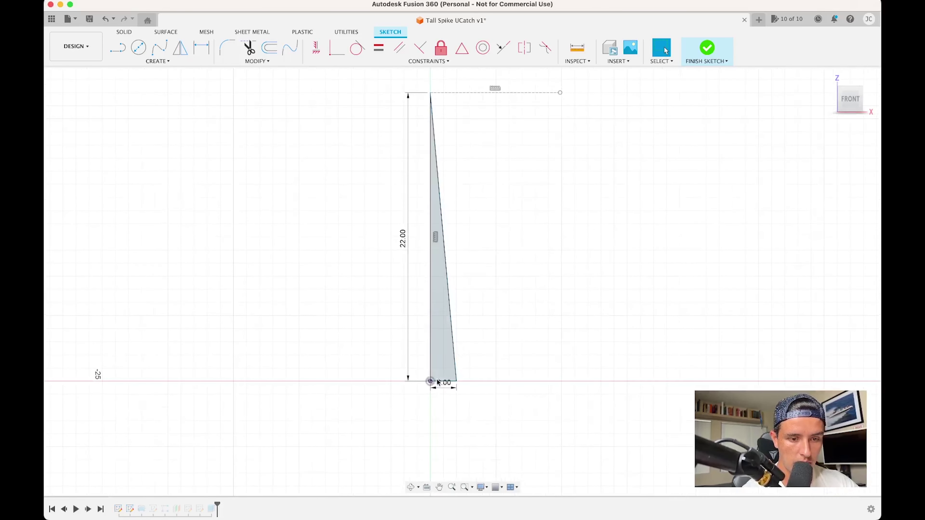
{"action": "double_click", "coordinate": [445, 383]}
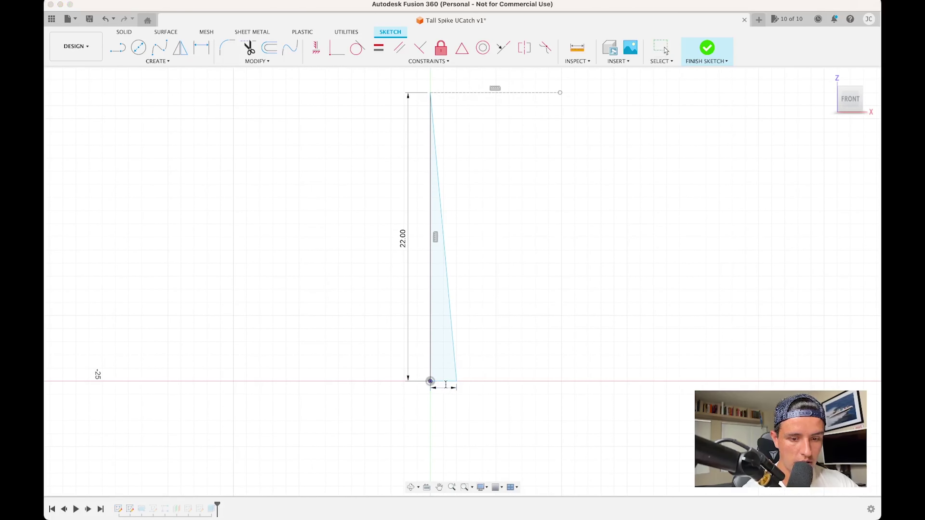
{"action": "left_click", "coordinate": [665, 51]}
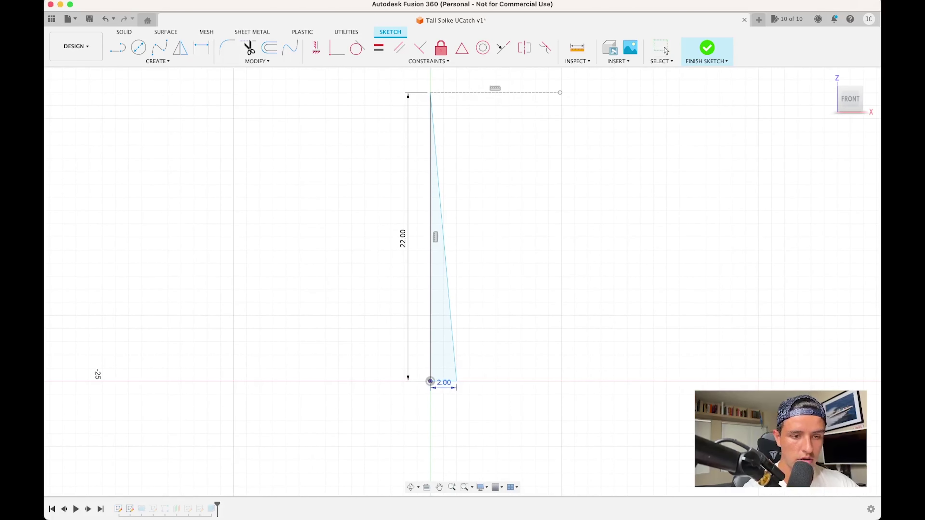
{"action": "left_click", "coordinate": [706, 48]}
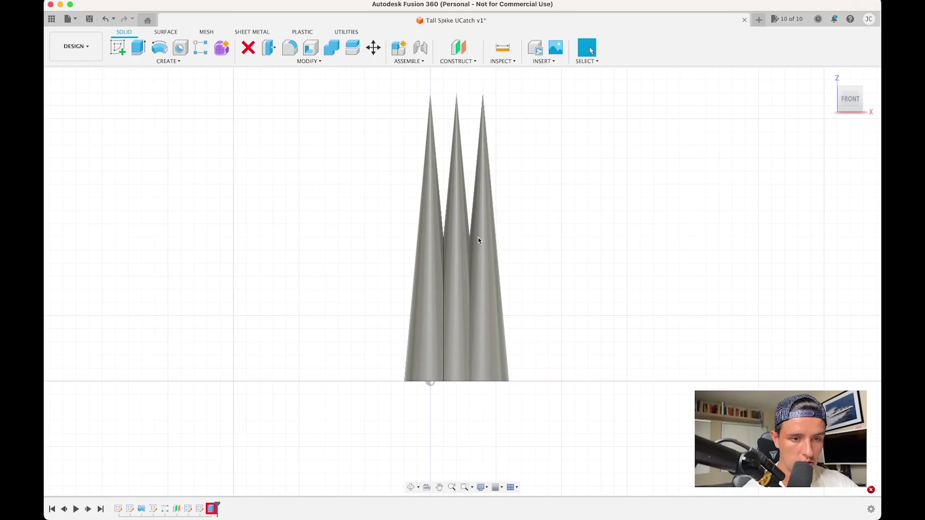
- Edit the rectangular spike pattern, widening its spacing in X and Y until neighbouring spikes just touch at their bases
{"action": "left_click", "coordinate": [410, 489]}
{"action": "left_click_drag", "start_coordinate": [419, 440], "coordinate": [408, 465]}
{"action": "key", "text": "Escape"}
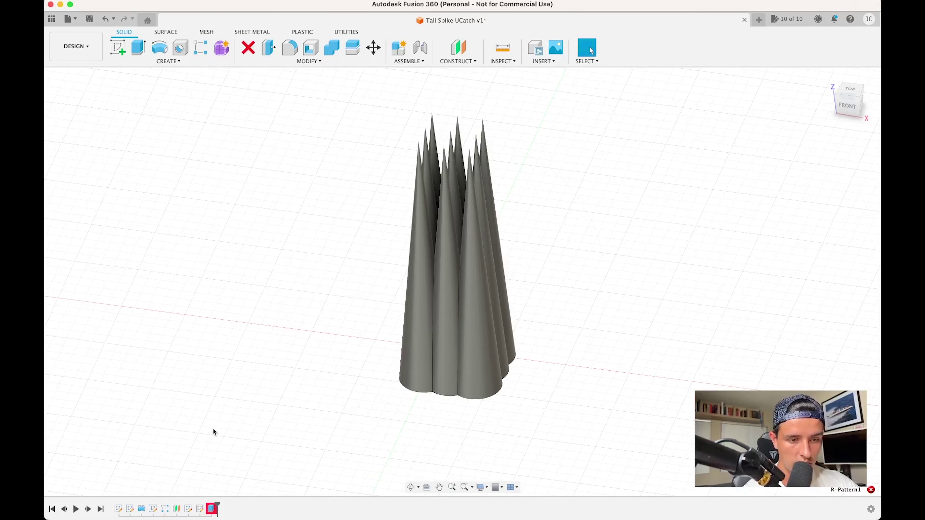
{"action": "double_click", "coordinate": [177, 508]}
{"action": "left_click_drag", "start_coordinate": [498, 238], "coordinate": [567, 245]}
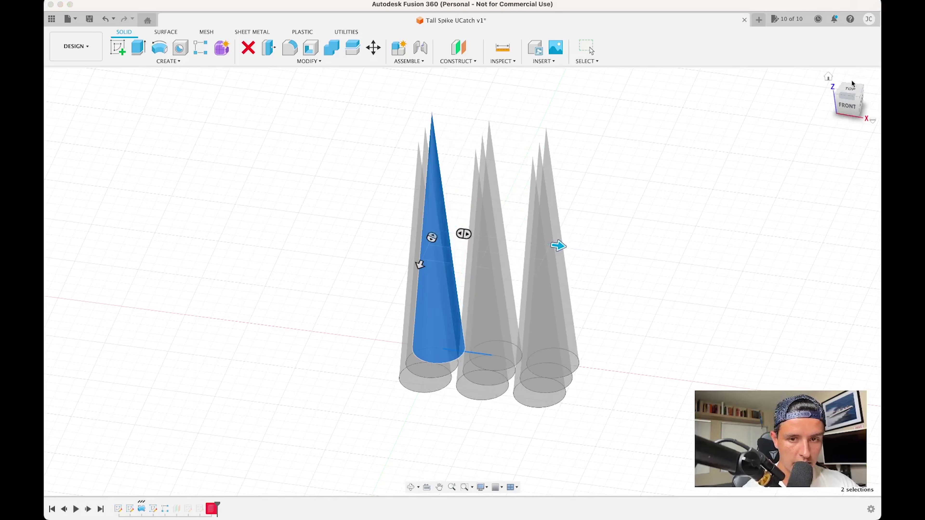
{"action": "left_click", "coordinate": [849, 90]}
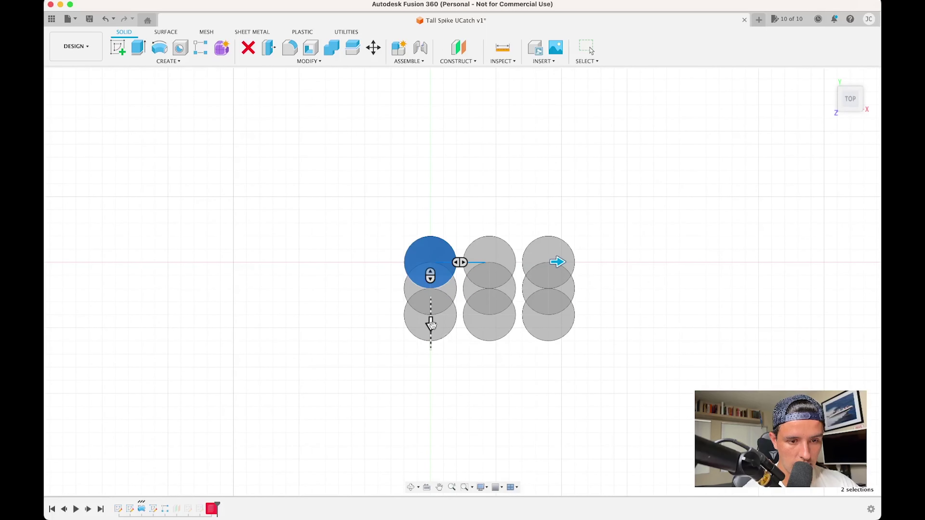
{"action": "left_click_drag", "start_coordinate": [430, 323], "coordinate": [430, 377]}
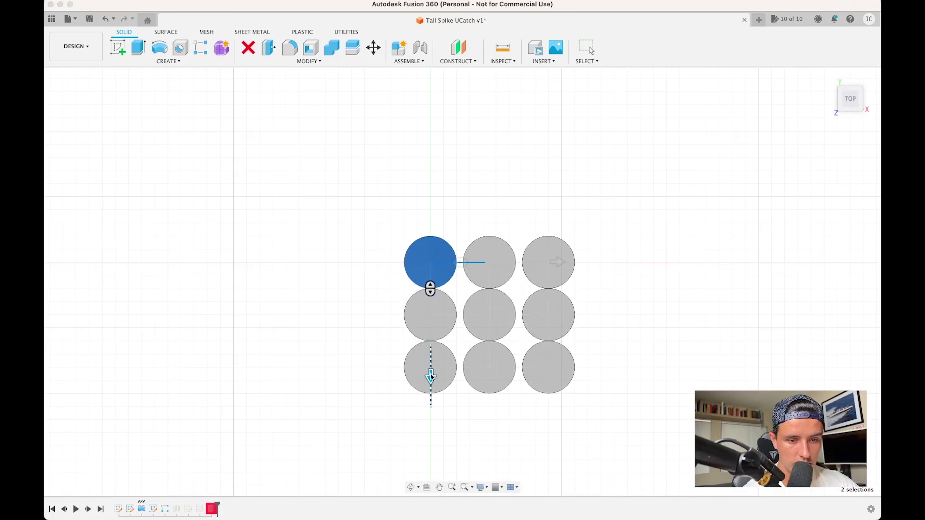
{"action": "left_click_drag", "start_coordinate": [556, 262], "coordinate": [550, 266]}
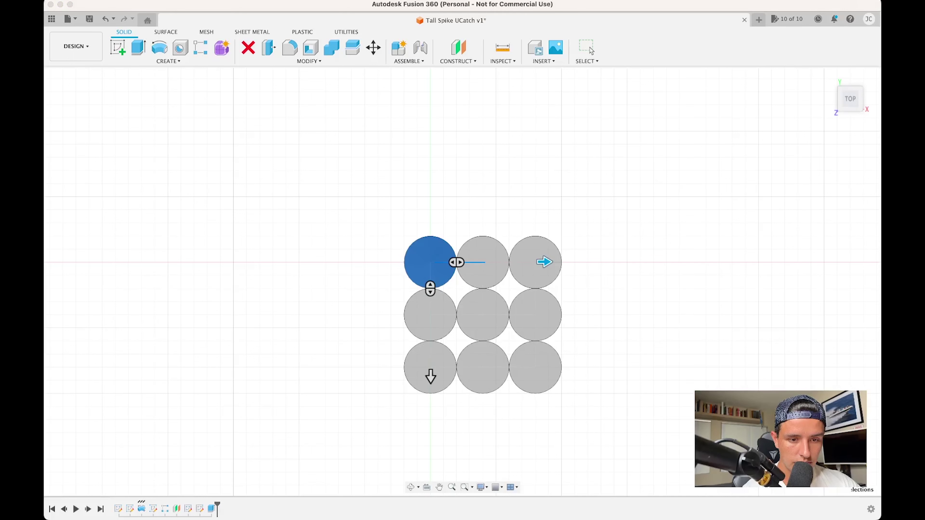
{"action": "left_click", "coordinate": [530, 450]}
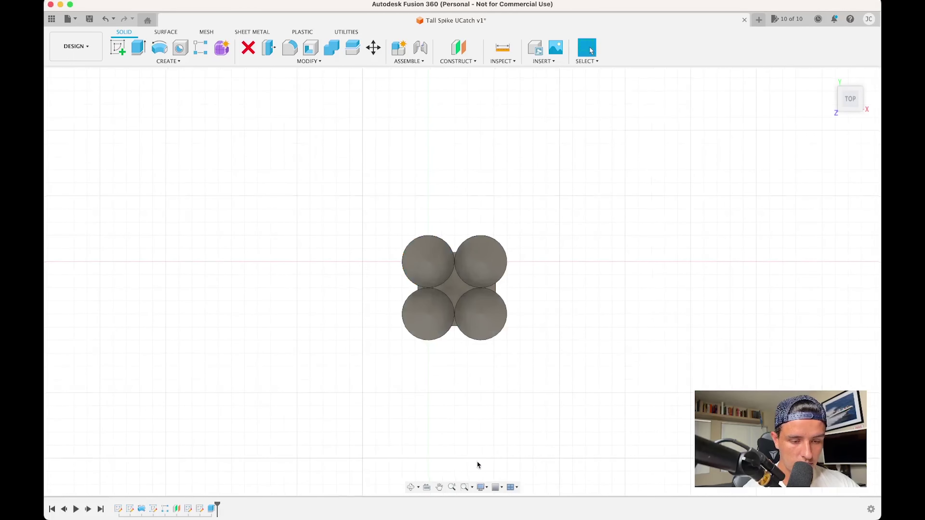
- Reopen the base sketch and stretch its rectangle outward in both directions to about 14.5 by 11.7 mm
{"action": "left_click", "coordinate": [409, 488]}
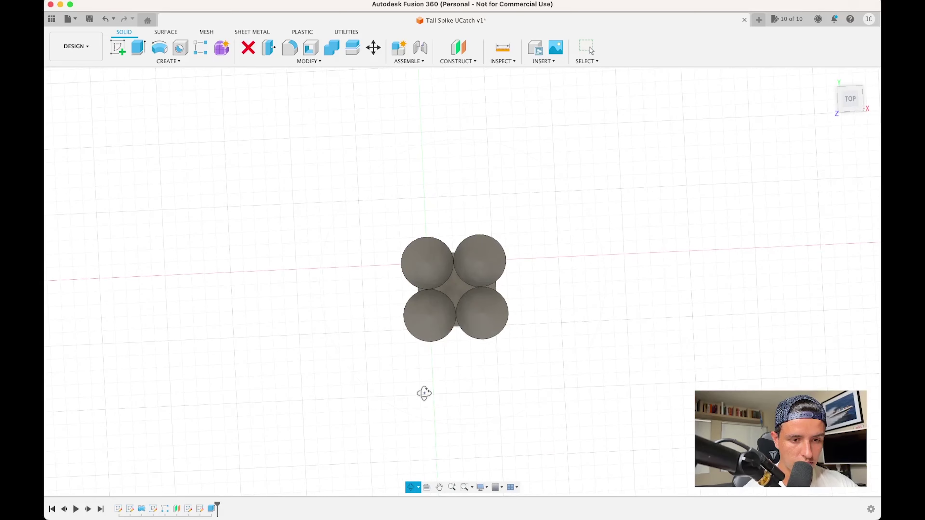
{"action": "left_click_drag", "start_coordinate": [423, 392], "coordinate": [424, 352]}
{"action": "key", "text": "Escape"}
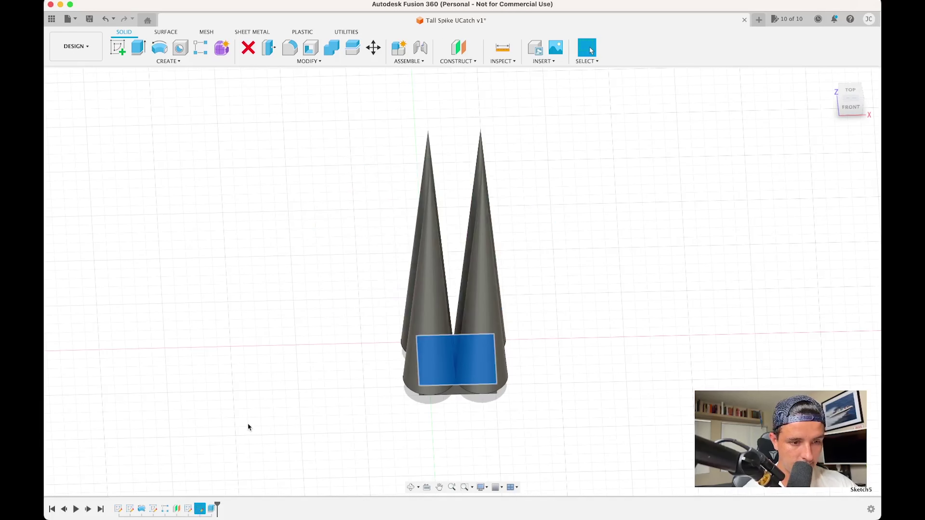
{"action": "left_click", "coordinate": [239, 432]}
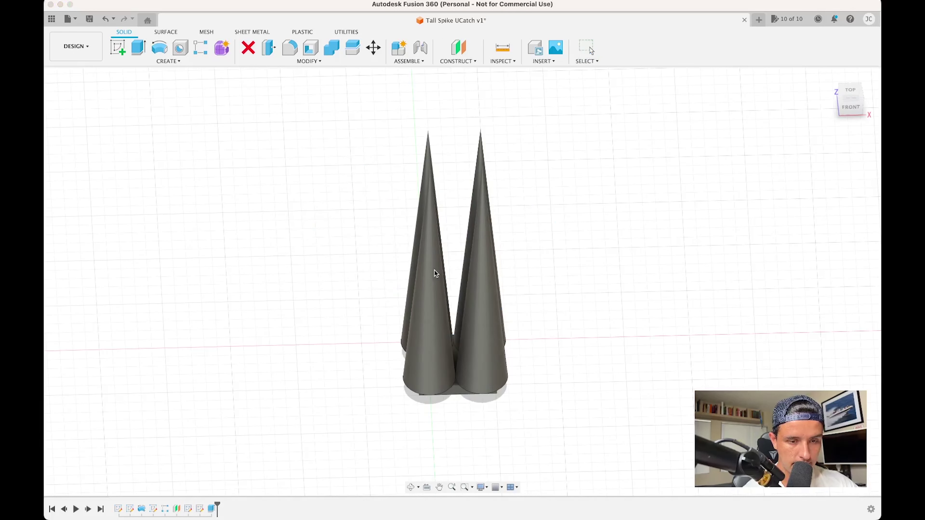
{"action": "left_click", "coordinate": [461, 277]}
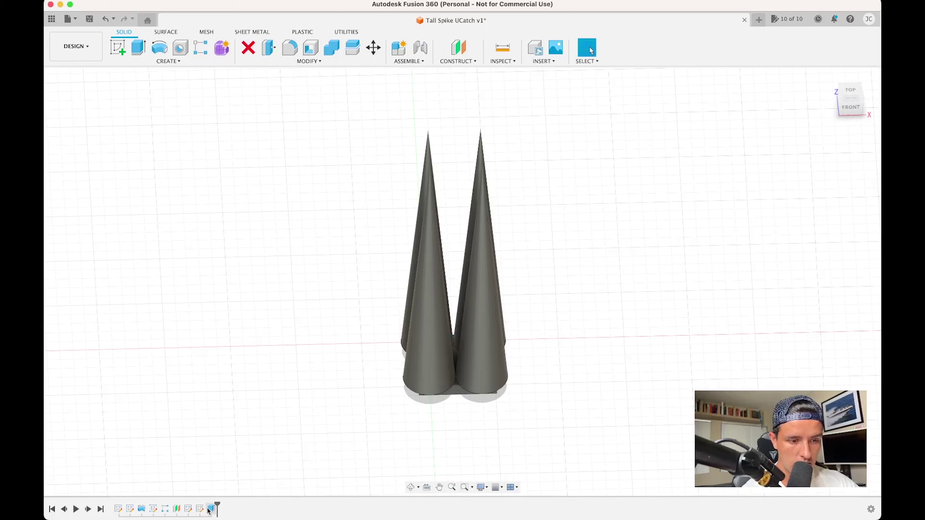
{"action": "left_click", "coordinate": [254, 410]}
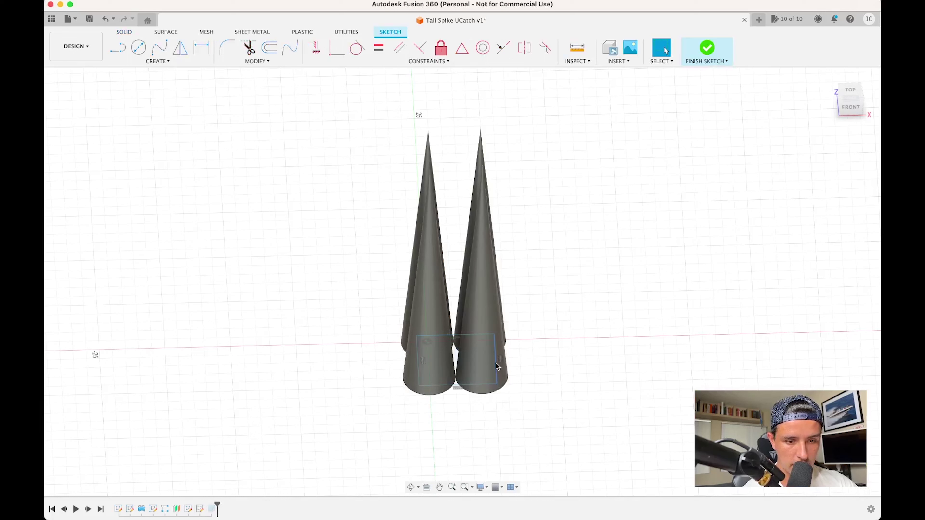
{"action": "left_click_drag", "start_coordinate": [501, 364], "coordinate": [528, 361]}
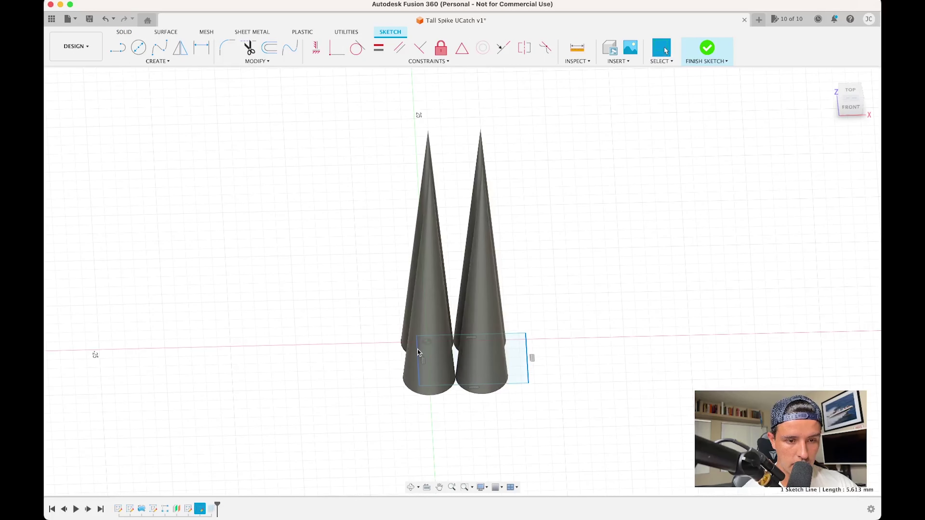
{"action": "left_click_drag", "start_coordinate": [417, 352], "coordinate": [388, 356]}
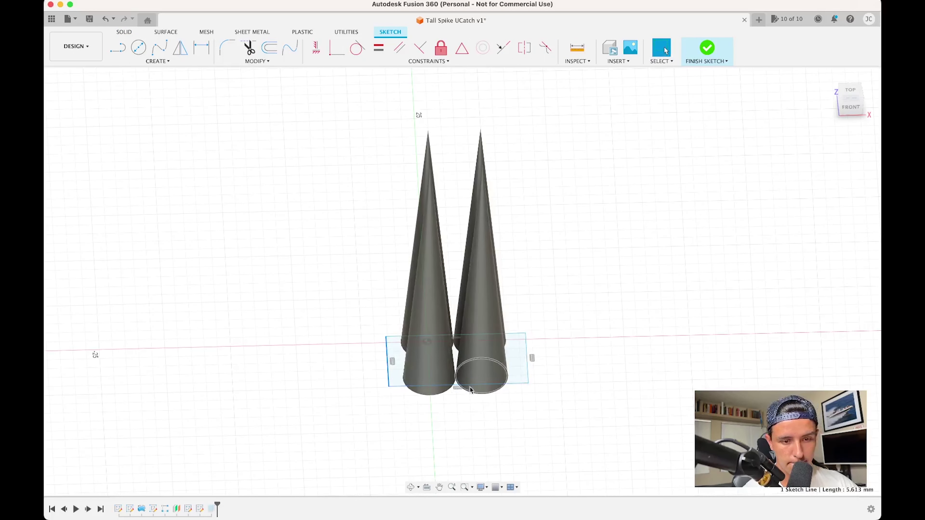
{"action": "mouse_move", "coordinate": [473, 387]}
{"action": "left_mouse_down"}
{"action": "mouse_move", "coordinate": [482, 435]}
{"action": "mouse_move", "coordinate": [580, 424]}
{"action": "left_mouse_up"}
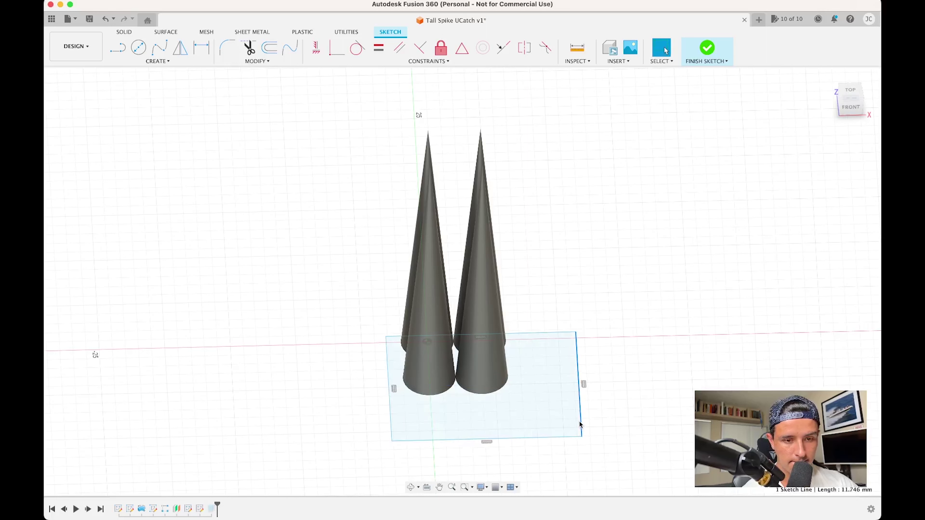
- Dimension the base rectangle to 12 mm in both directions and finish the sketch
{"action": "key", "text": "d"}
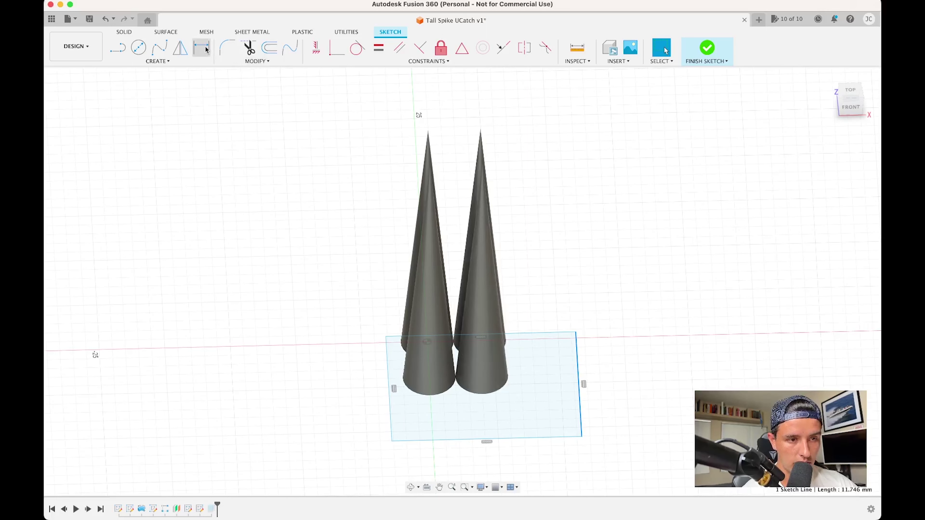
{"action": "left_click", "coordinate": [579, 364]}
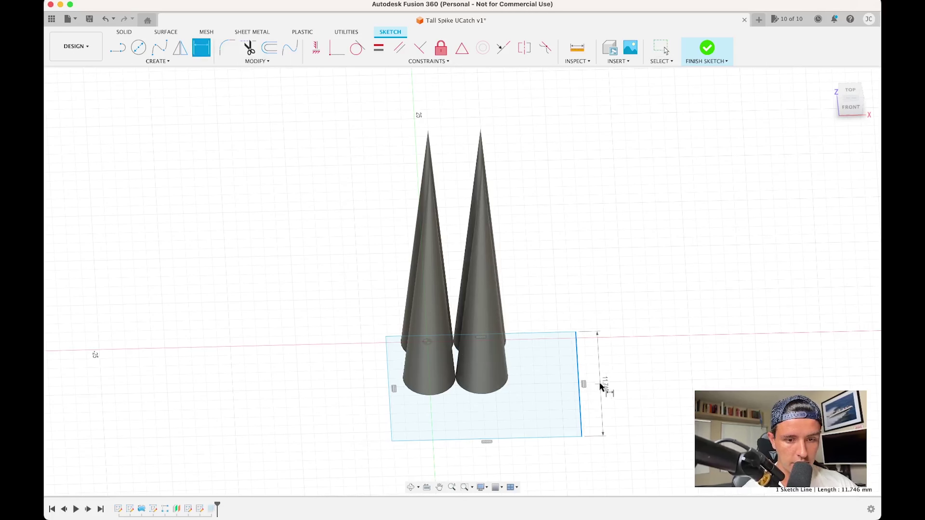
{"action": "key", "text": "Escape"}
{"action": "type", "text": "12"}
{"action": "key", "text": "Return"}
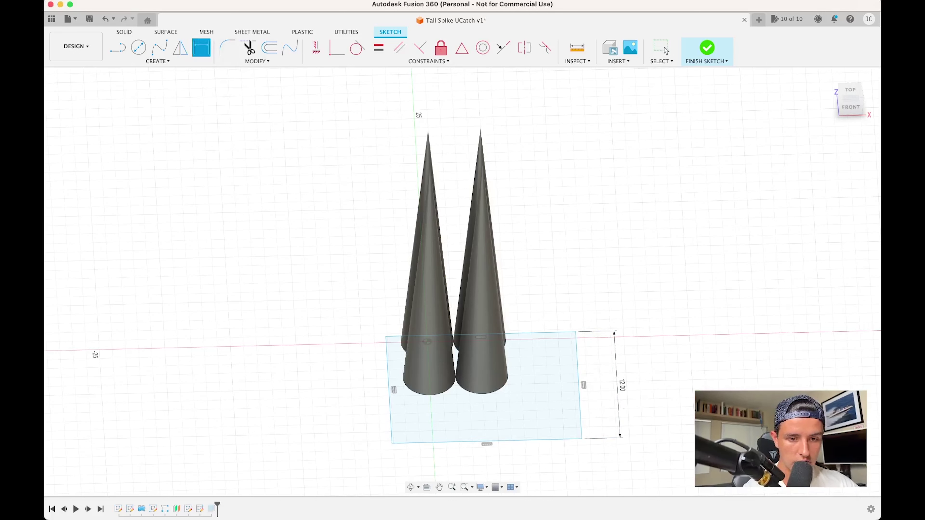
{"action": "left_click", "coordinate": [534, 440]}
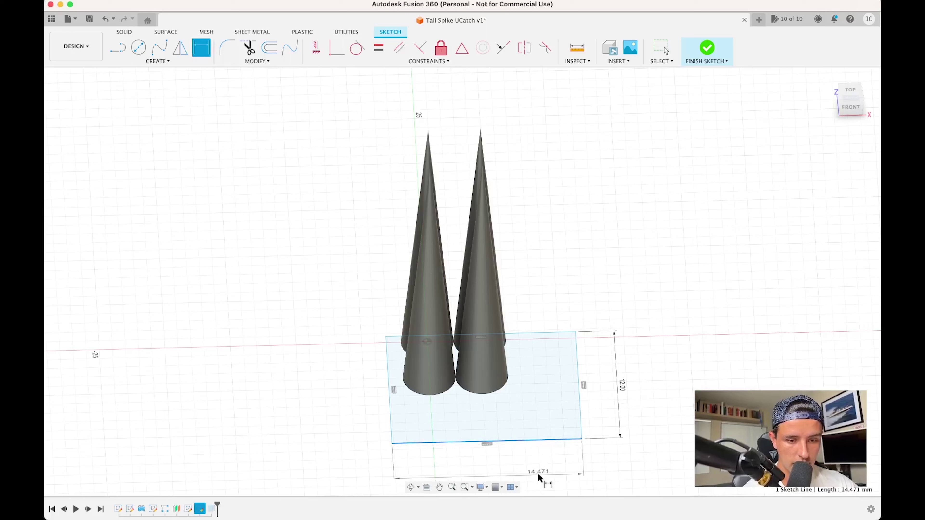
{"action": "type", "text": "12"}
{"action": "key", "text": "Return"}
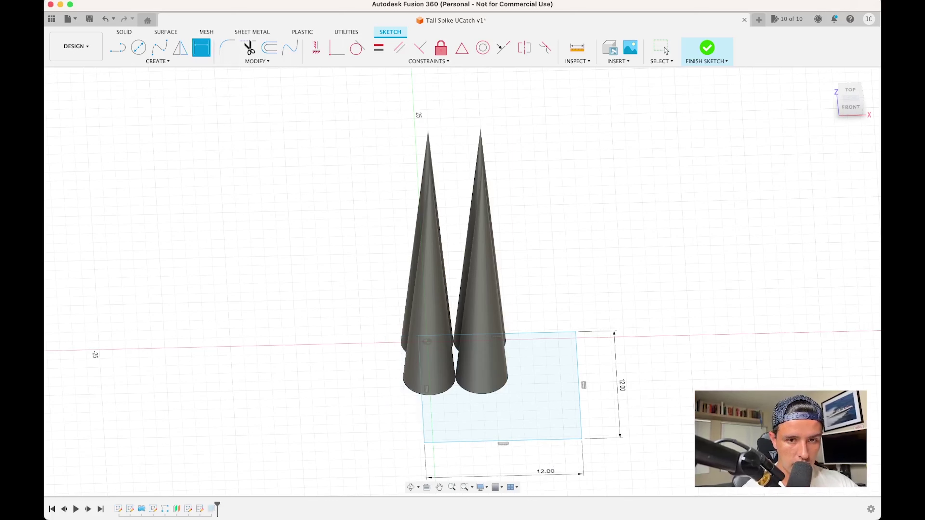
{"action": "left_click", "coordinate": [706, 47]}
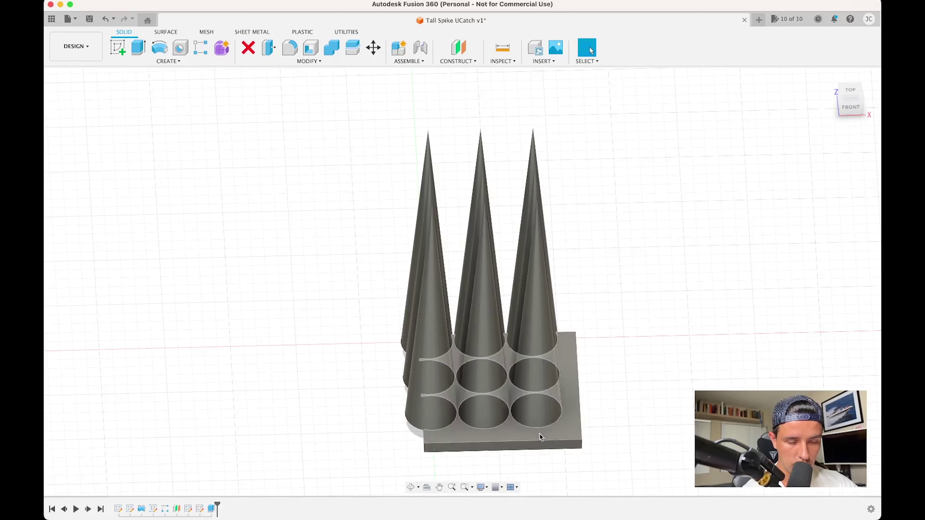
- Reopen the base sketch and shift the rectangle so two of its edges lie just outside the spikes nearest the origin
{"action": "left_click", "coordinate": [200, 510]}
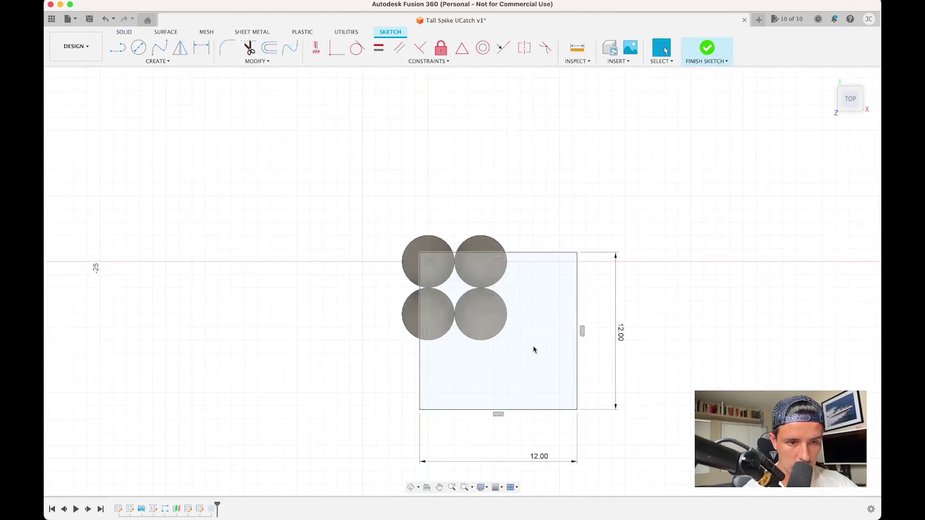
{"action": "left_click", "coordinate": [526, 355]}
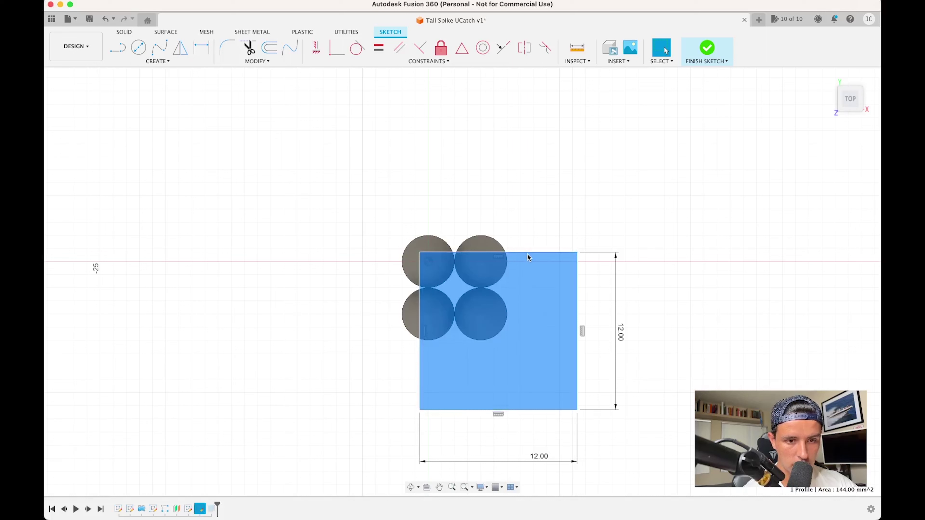
{"action": "left_click_drag", "start_coordinate": [527, 254], "coordinate": [528, 228]}
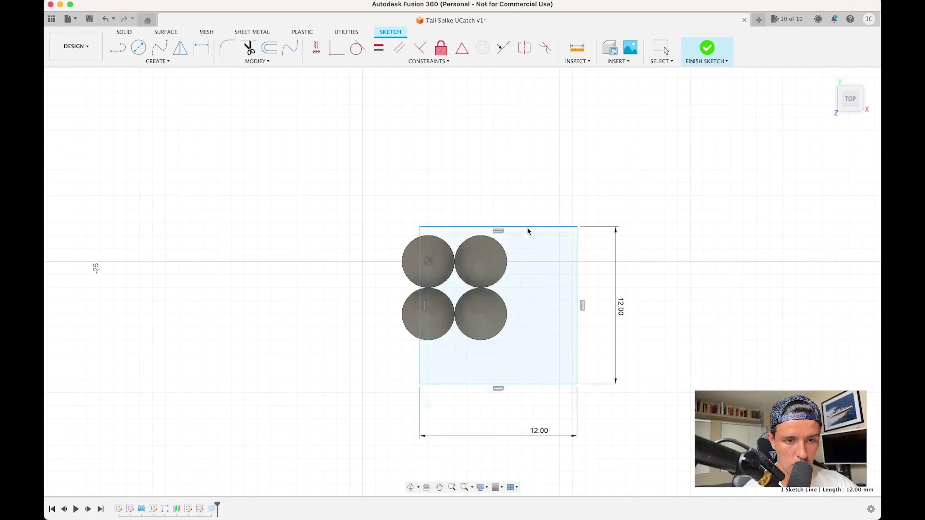
{"action": "left_click", "coordinate": [419, 258]}
{"action": "left_click_drag", "start_coordinate": [420, 260], "coordinate": [400, 262]}
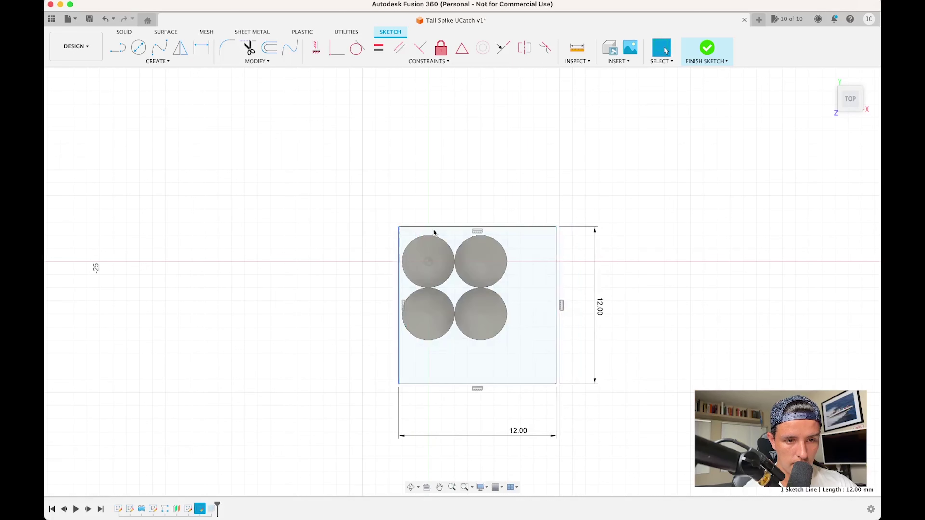
{"action": "left_click_drag", "start_coordinate": [436, 229], "coordinate": [436, 234]}
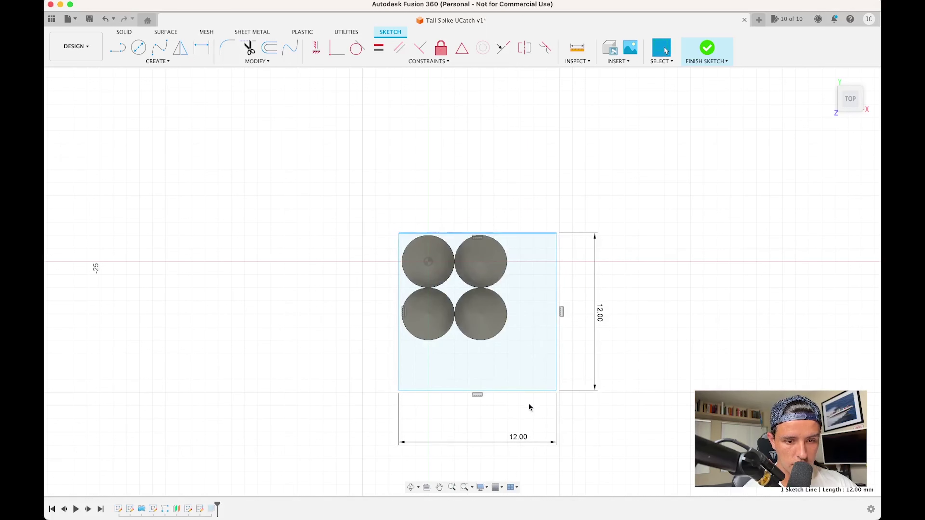
- Set both dimensions of the base rectangle to 13 mm and finish the sketch
{"action": "double_click", "coordinate": [515, 437]}
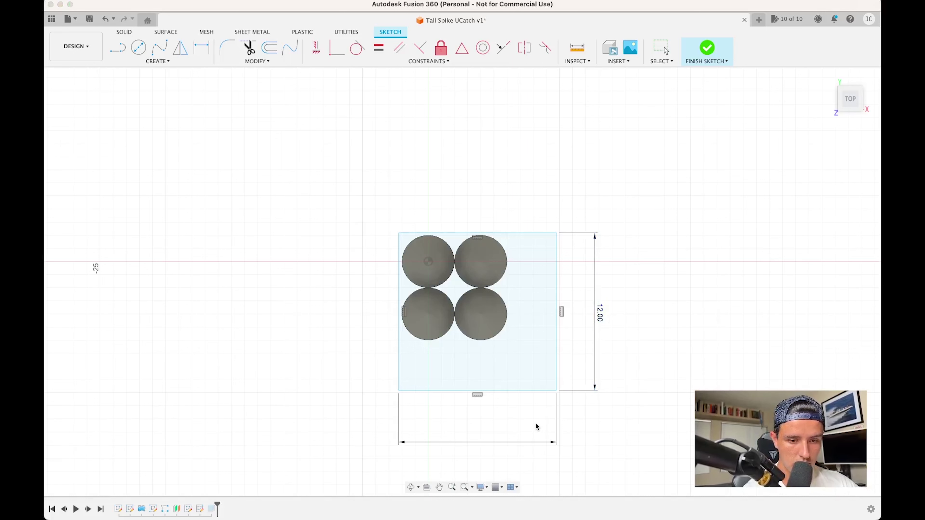
{"action": "key", "text": "Return"}
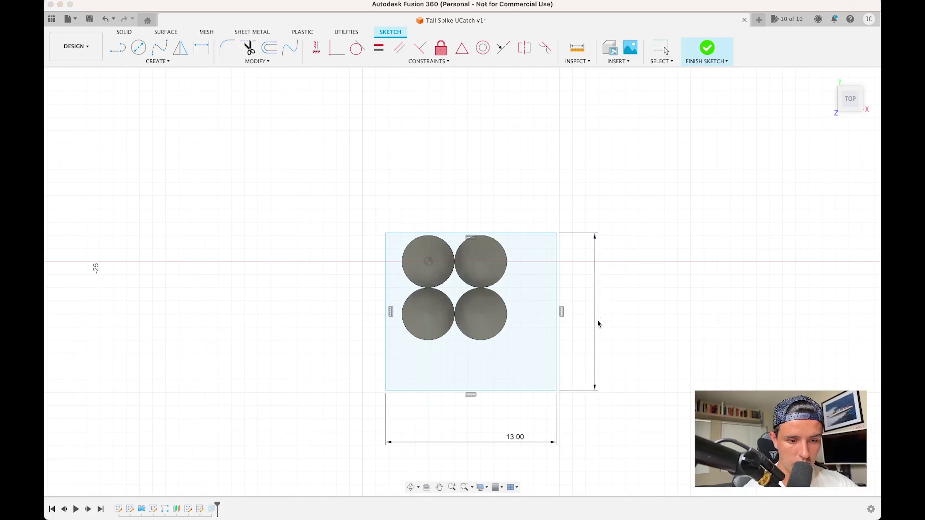
{"action": "key", "text": "Return"}
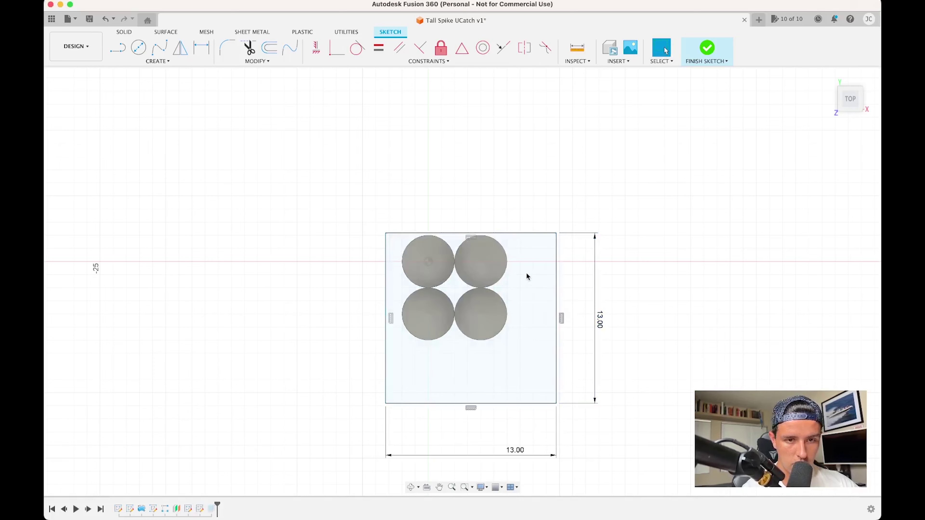
{"action": "scroll", "coordinate": [512, 249], "scroll_direction": "up", "scroll_amount": 2}
{"action": "scroll", "coordinate": [512, 250], "scroll_direction": "up", "scroll_amount": 2}
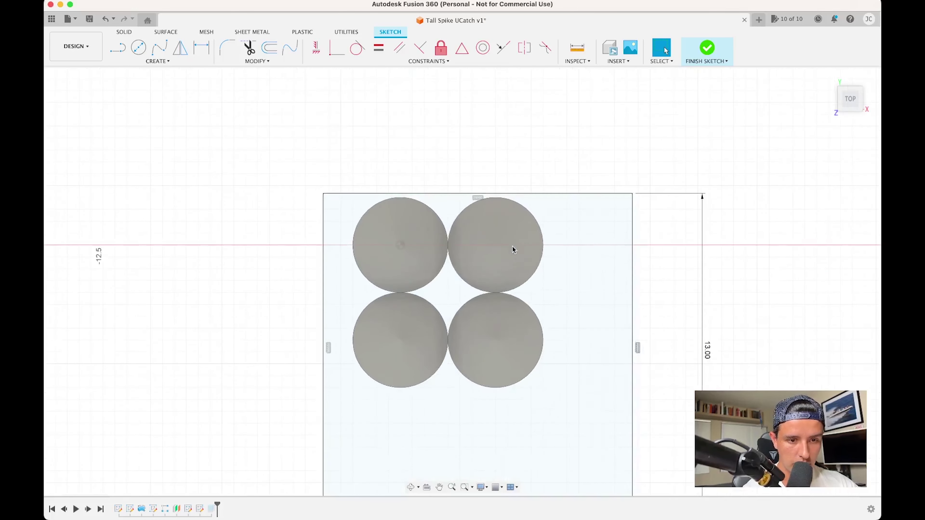
{"action": "scroll", "coordinate": [513, 249], "scroll_direction": "down", "scroll_amount": 1}
{"action": "scroll", "coordinate": [512, 250], "scroll_direction": "down", "scroll_amount": 1}
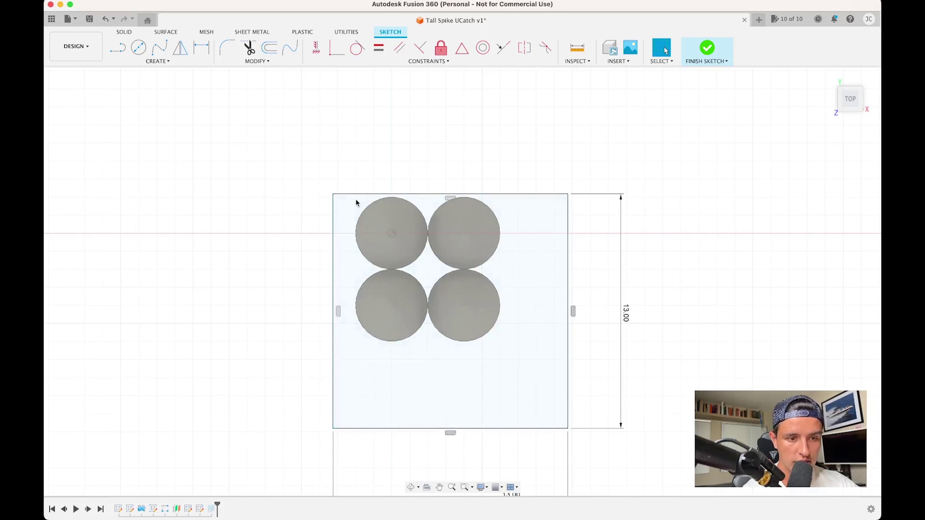
{"action": "left_click", "coordinate": [336, 211]}
{"action": "left_click", "coordinate": [706, 49]}
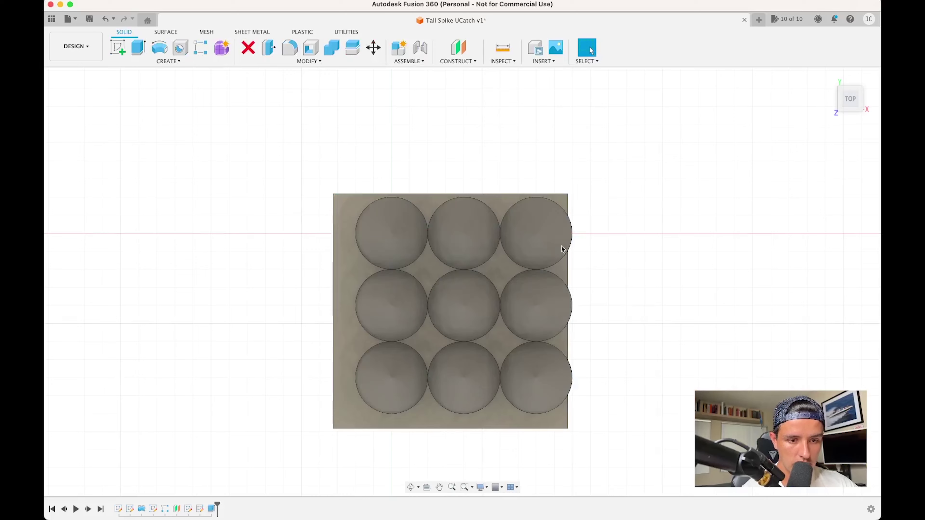
- Reopen the base sketch, shift the rectangle slightly toward positive X to centre it under the nine spikes, and finish the sketch
{"action": "left_click", "coordinate": [410, 487]}
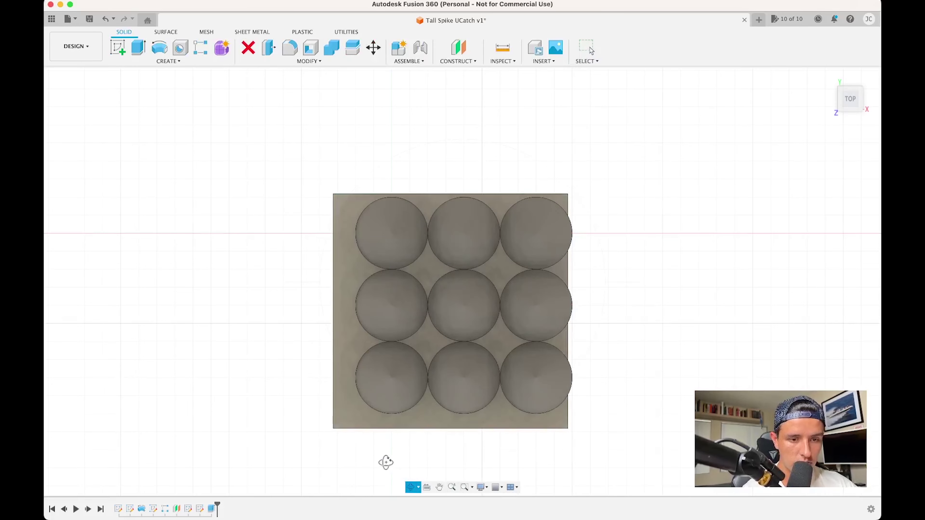
{"action": "left_click_drag", "start_coordinate": [384, 463], "coordinate": [385, 433]}
{"action": "scroll", "coordinate": [385, 434], "scroll_direction": "down", "scroll_amount": 3}
{"action": "key", "text": "Escape"}
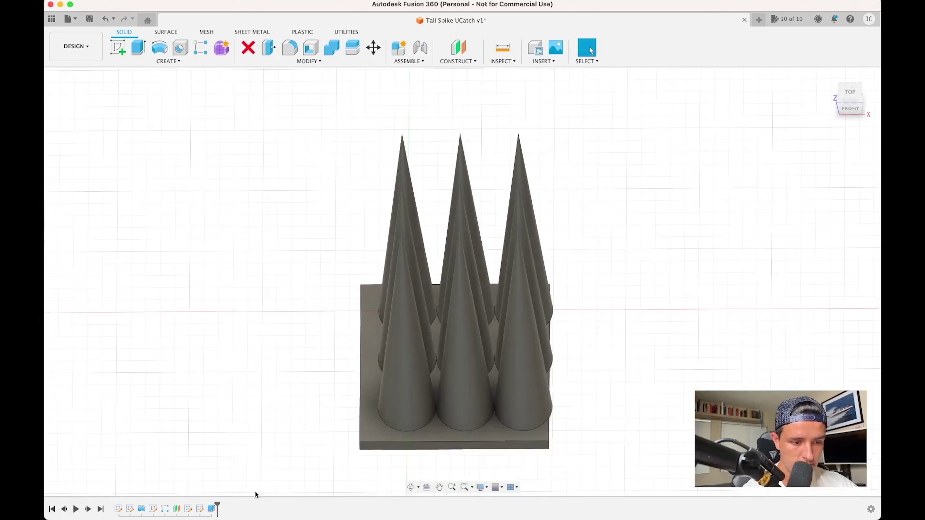
{"action": "double_click", "coordinate": [200, 509]}
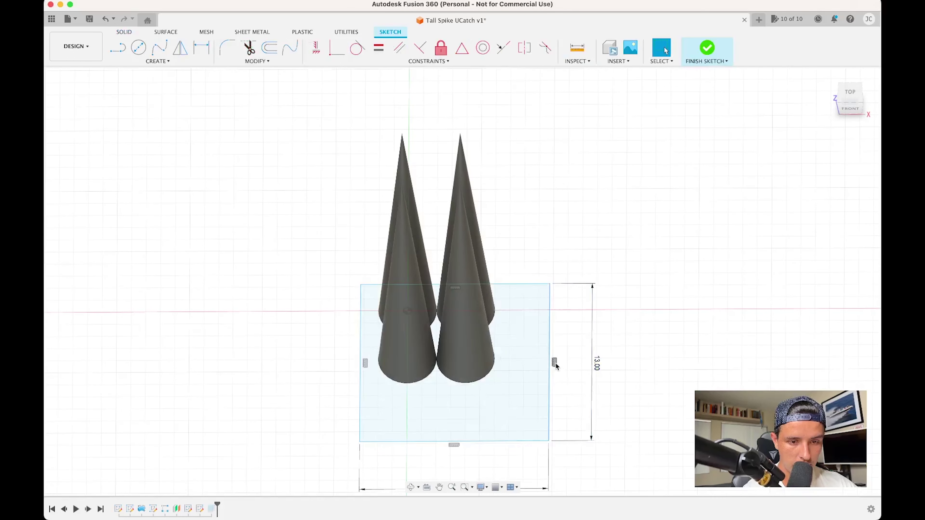
{"action": "mouse_move", "coordinate": [548, 369]}
{"action": "left_mouse_down"}
{"action": "mouse_move", "coordinate": [575, 372]}
{"action": "mouse_move", "coordinate": [560, 373]}
{"action": "left_mouse_up"}
{"action": "left_click", "coordinate": [706, 48]}
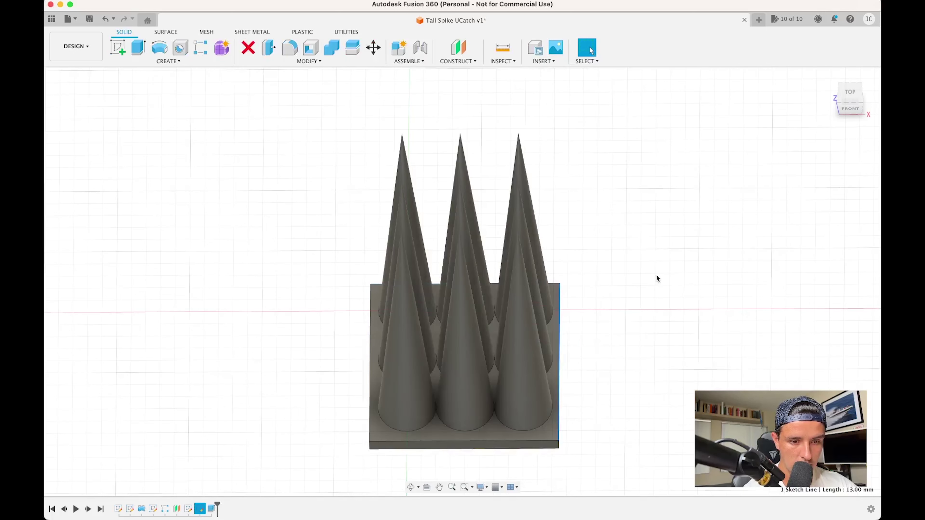
- Show the offset construction plane and raise it to 23 mm, just above the spike tips
{"action": "left_click", "coordinate": [410, 487]}
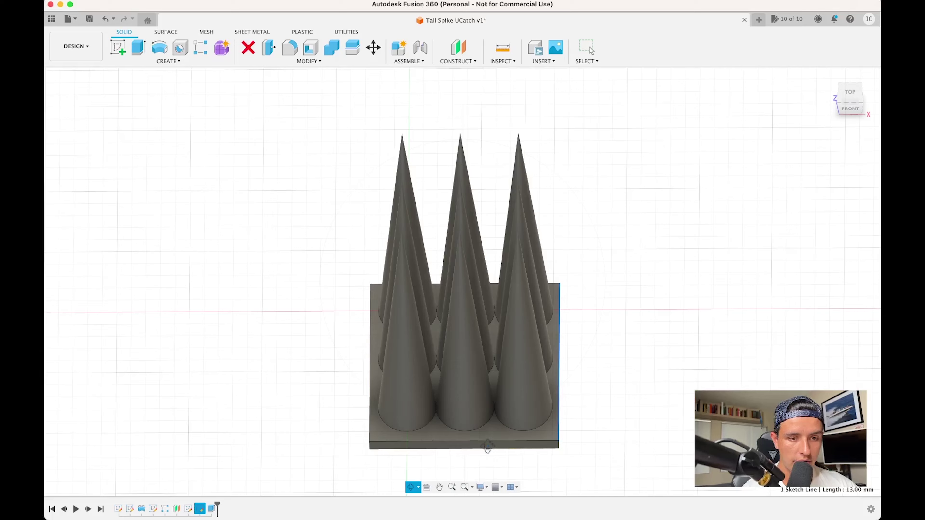
{"action": "left_click_drag", "start_coordinate": [488, 451], "coordinate": [526, 419]}
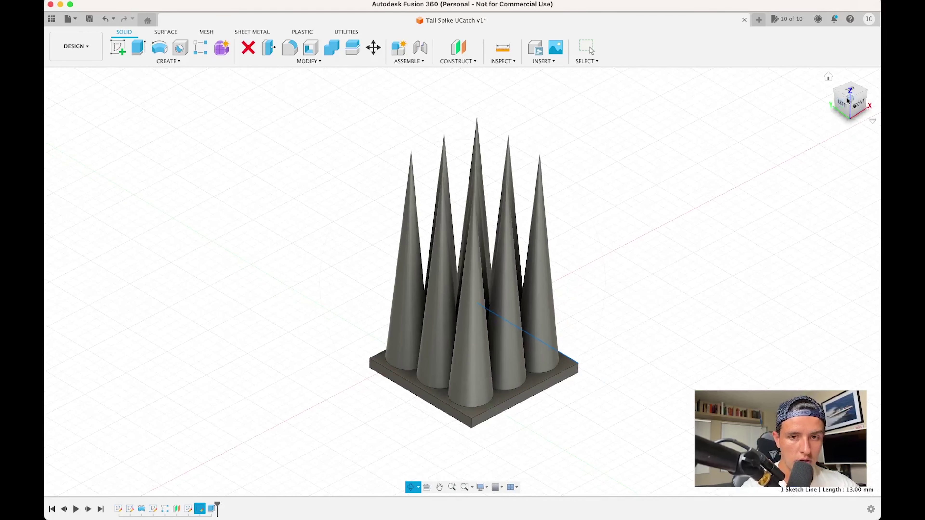
{"action": "left_click", "coordinate": [826, 78]}
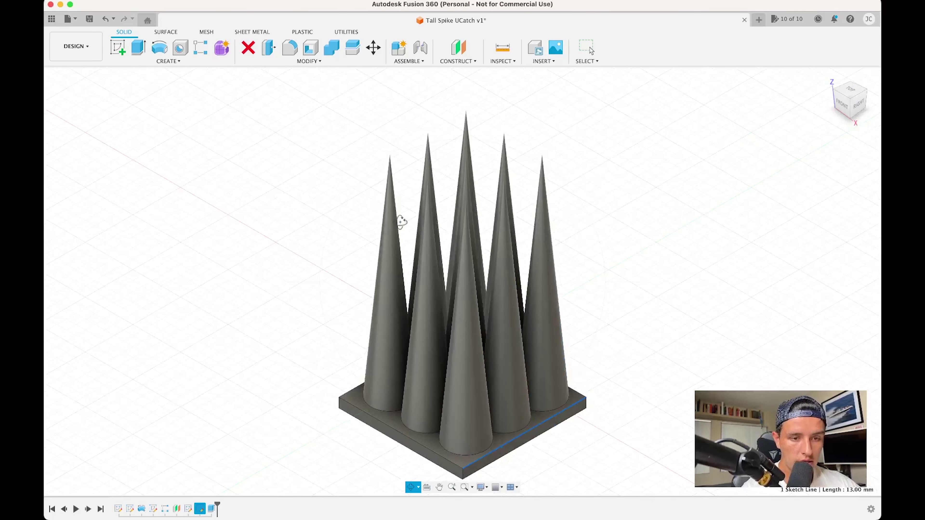
{"action": "key", "text": "Escape"}
{"action": "scroll", "coordinate": [294, 255], "scroll_direction": "down", "scroll_amount": 3}
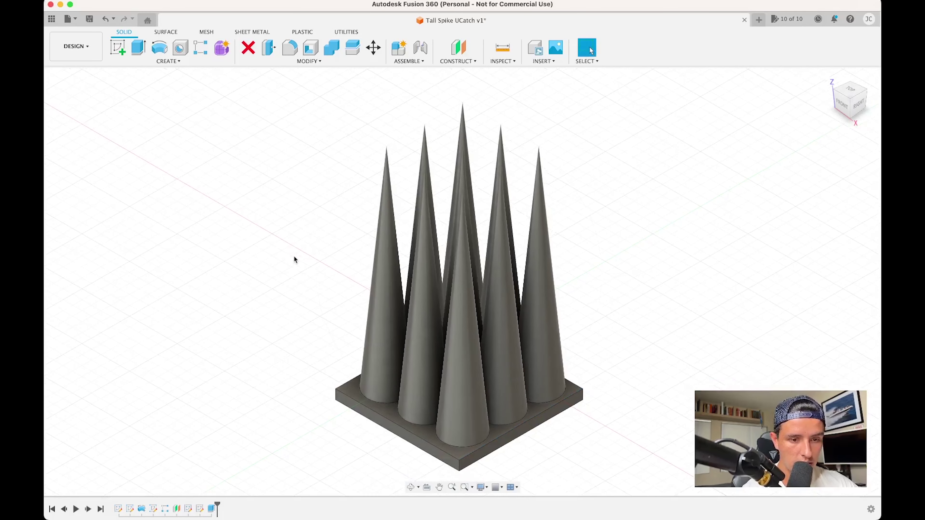
{"action": "scroll", "coordinate": [294, 256], "scroll_direction": "right", "scroll_amount": 2}
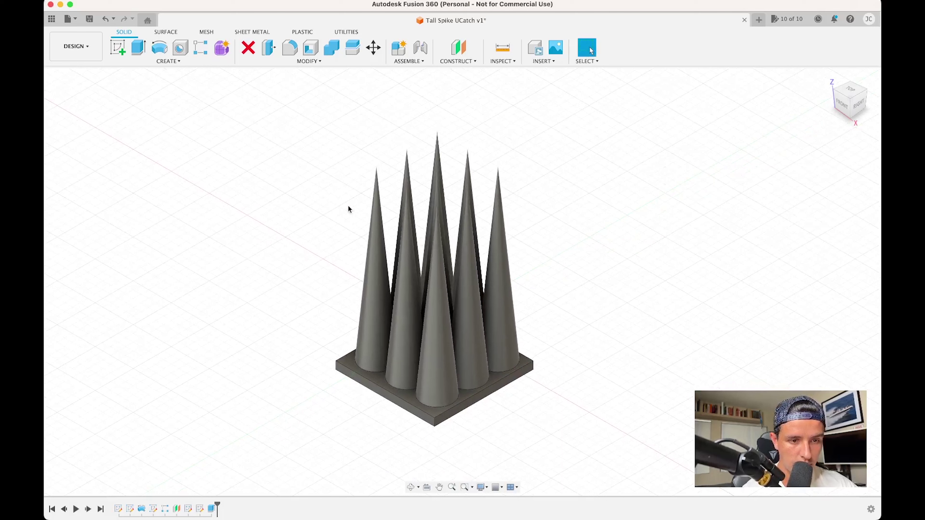
{"action": "left_click", "coordinate": [89, 237]}
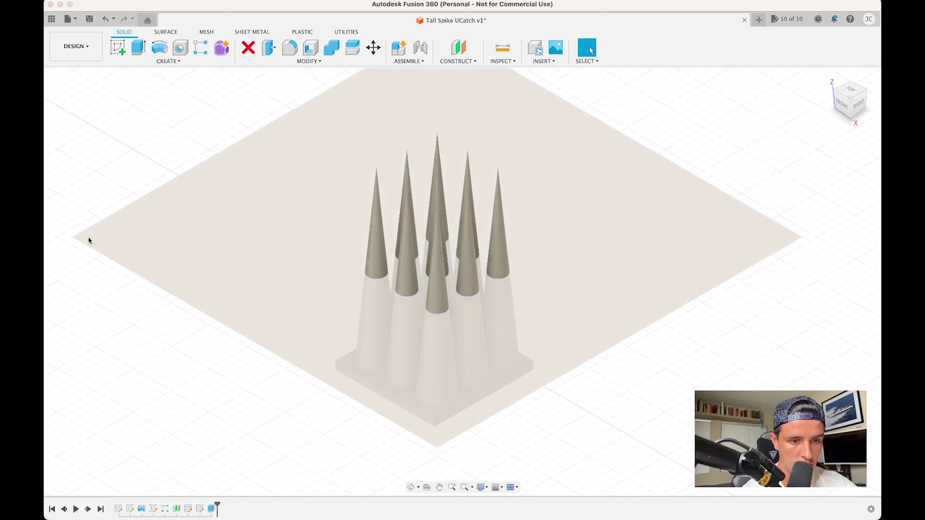
{"action": "scroll", "coordinate": [365, 381], "scroll_direction": "down", "scroll_amount": 2}
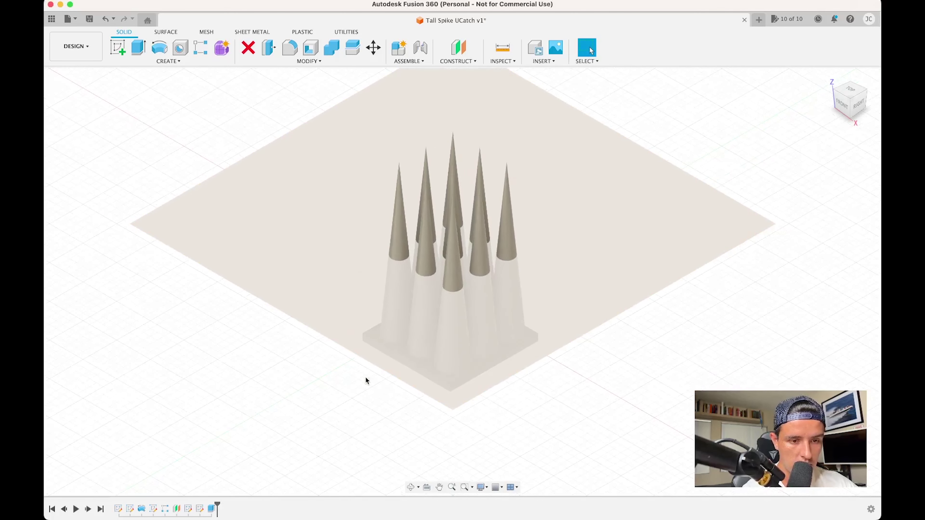
{"action": "left_click", "coordinate": [475, 286]}
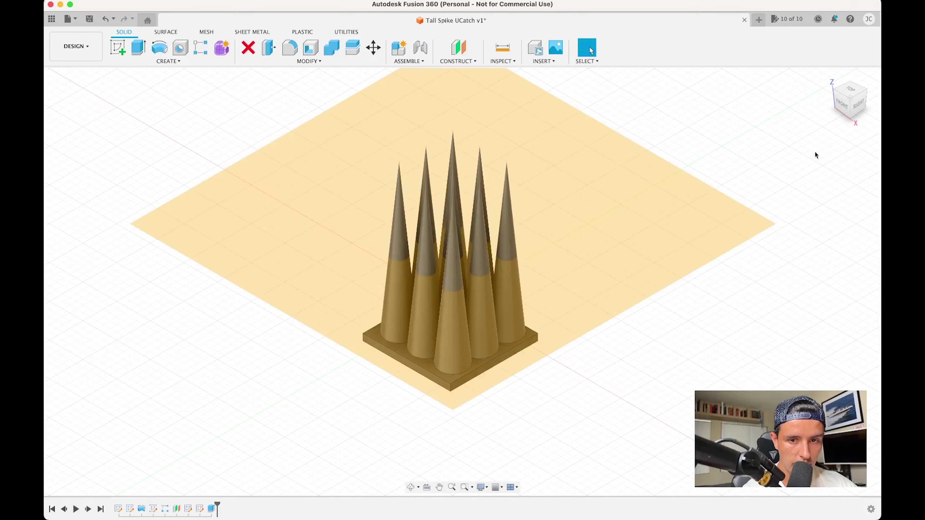
{"action": "left_click", "coordinate": [843, 108]}
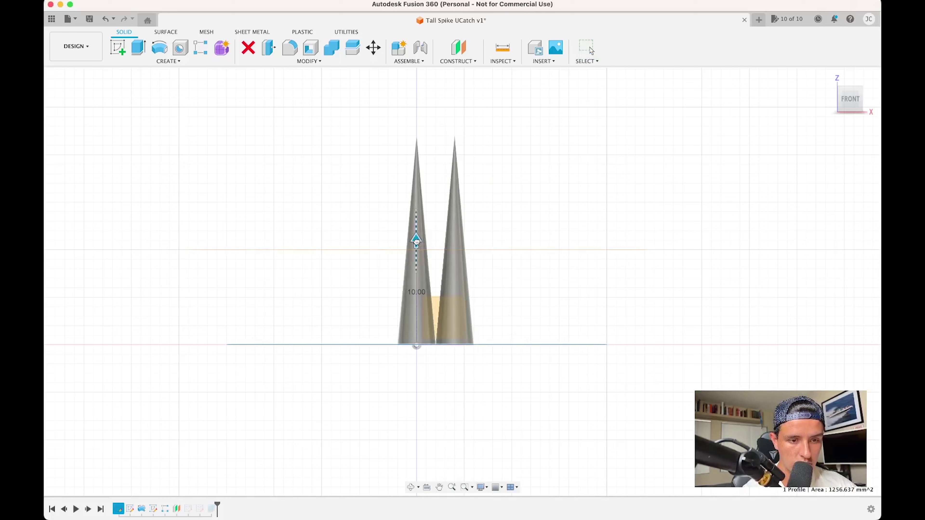
{"action": "left_click_drag", "start_coordinate": [417, 241], "coordinate": [418, 115]}
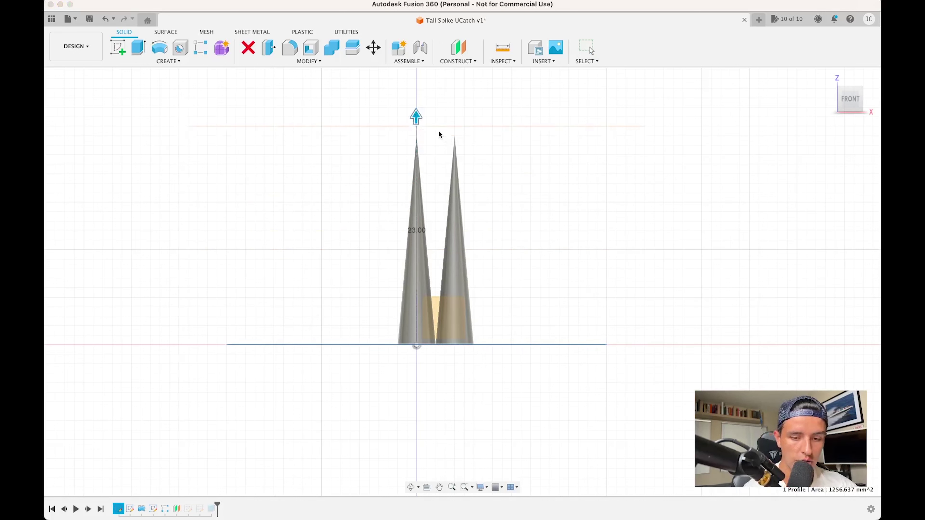
{"action": "key", "text": "Return"}
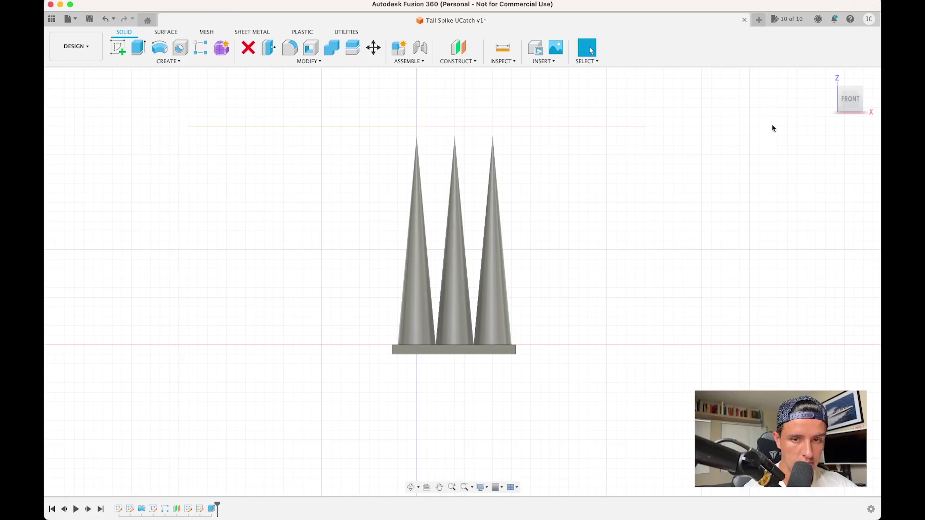
- Sketch a 25 mm diameter circle on the raised construction plane, centred over the middle spike, and finish the sketch
{"action": "left_click", "coordinate": [833, 77]}
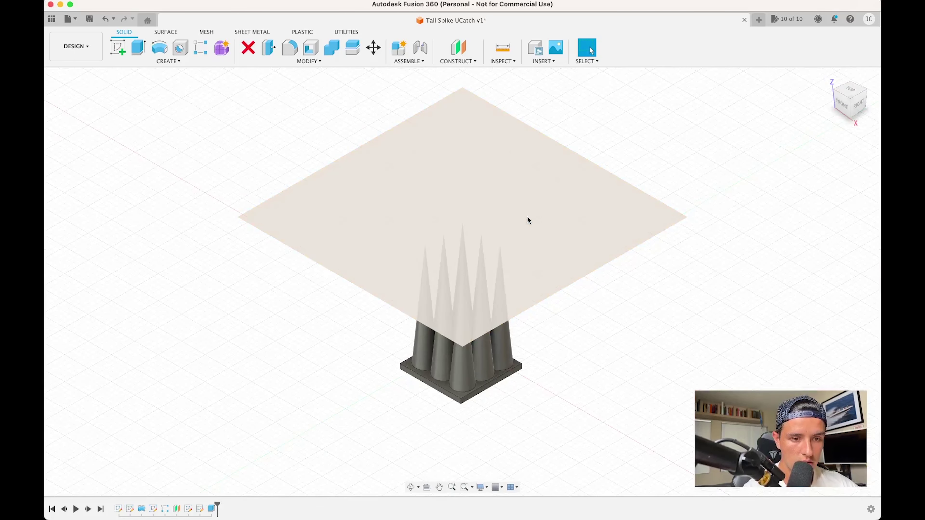
{"action": "left_click", "coordinate": [117, 45]}
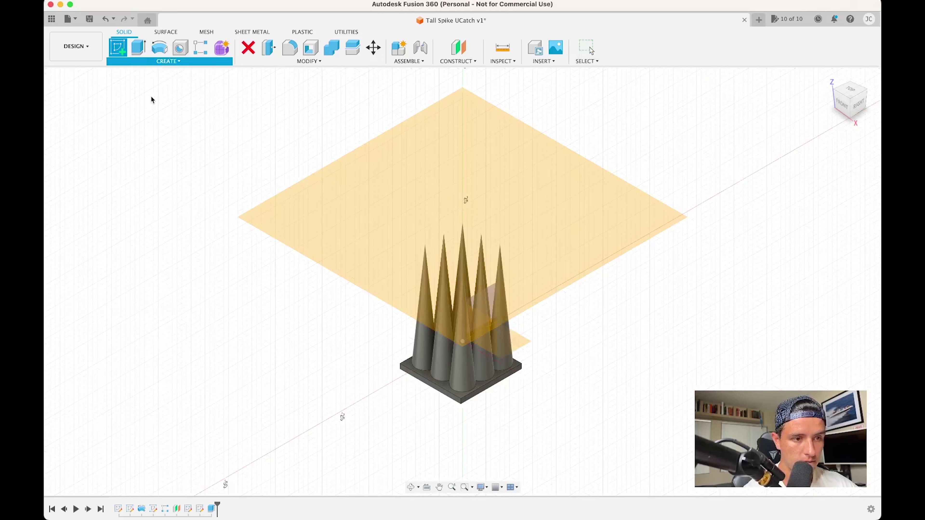
{"action": "left_click", "coordinate": [439, 227]}
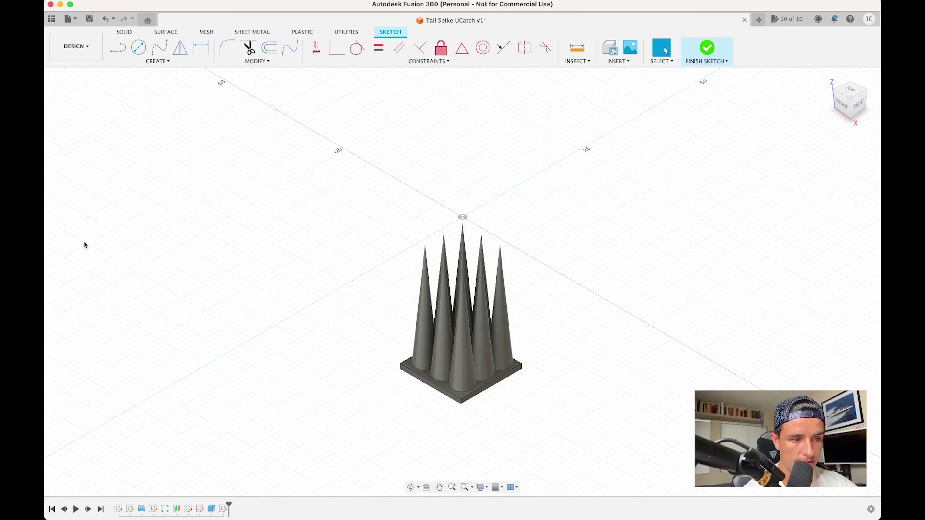
{"action": "left_click", "coordinate": [138, 48]}
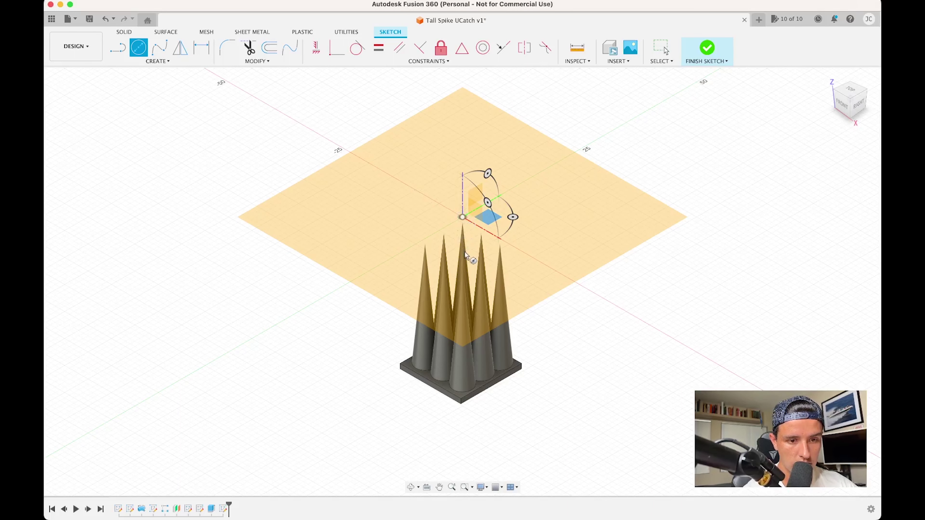
{"action": "left_click", "coordinate": [852, 92]}
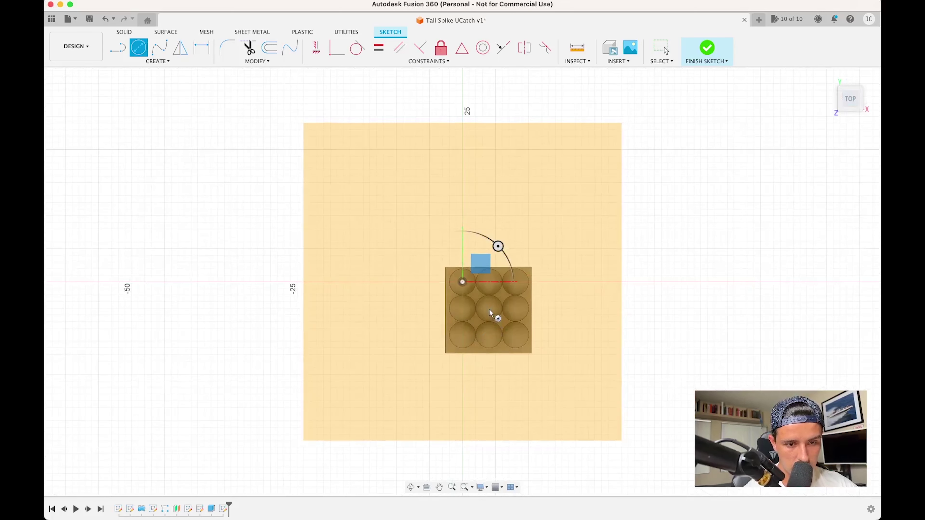
{"action": "left_click", "coordinate": [488, 309]}
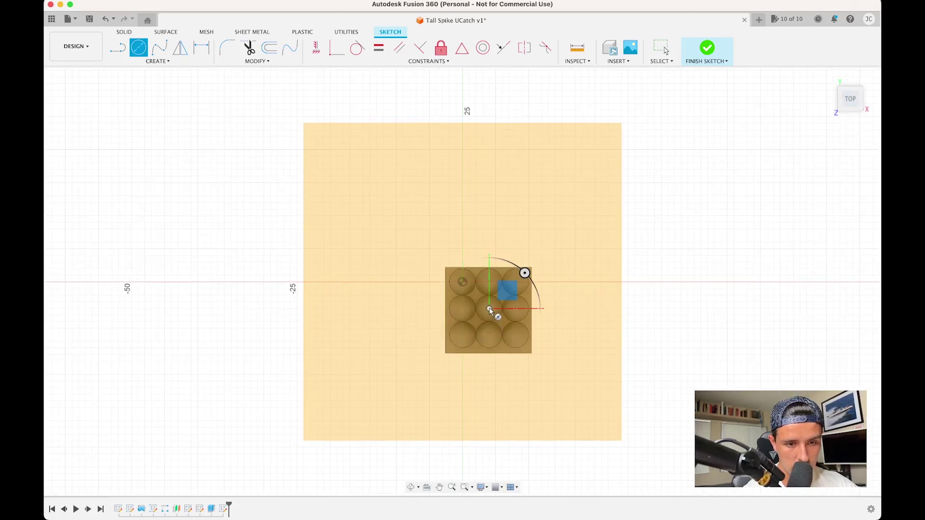
{"action": "left_click", "coordinate": [554, 357]}
{"action": "key", "text": "Escape"}
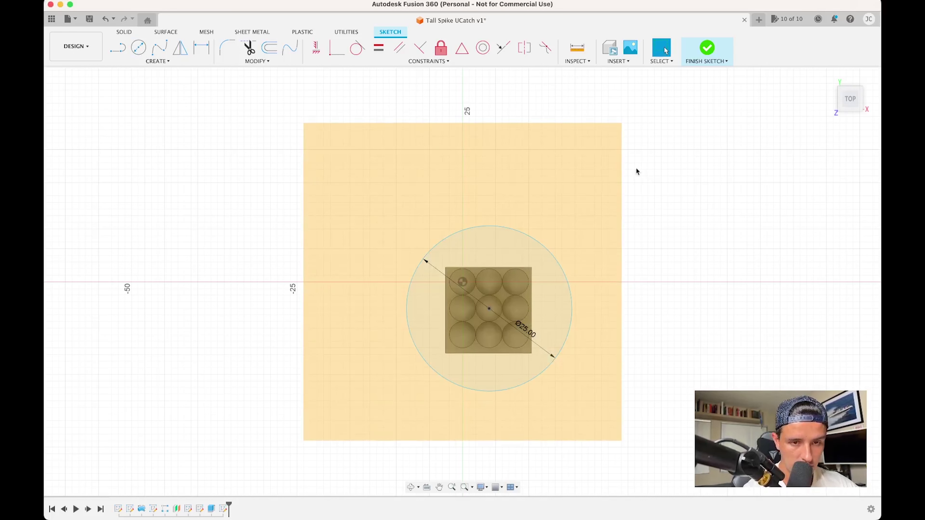
{"action": "left_click", "coordinate": [706, 50]}
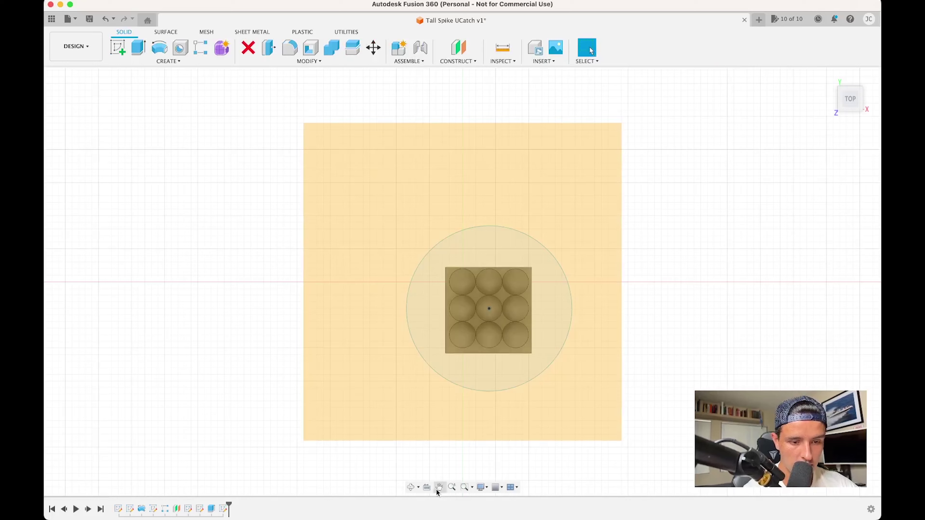
- Extrude the circle 8 mm downward as a cut that trims the pointed tips off all nine spikes
{"action": "left_click", "coordinate": [411, 487]}
{"action": "left_click_drag", "start_coordinate": [413, 467], "coordinate": [415, 408]}
{"action": "key", "text": "Escape"}
{"action": "key", "text": "e"}
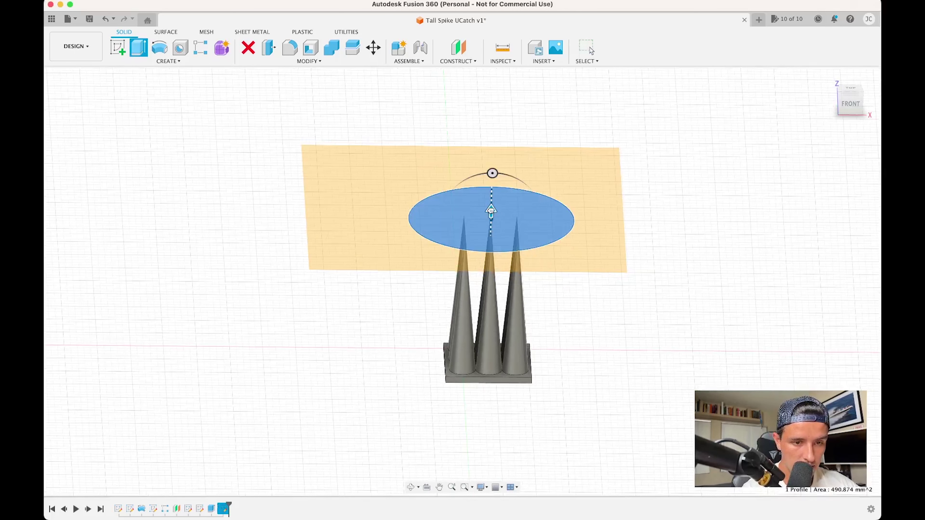
{"action": "left_click_drag", "start_coordinate": [491, 208], "coordinate": [491, 243]}
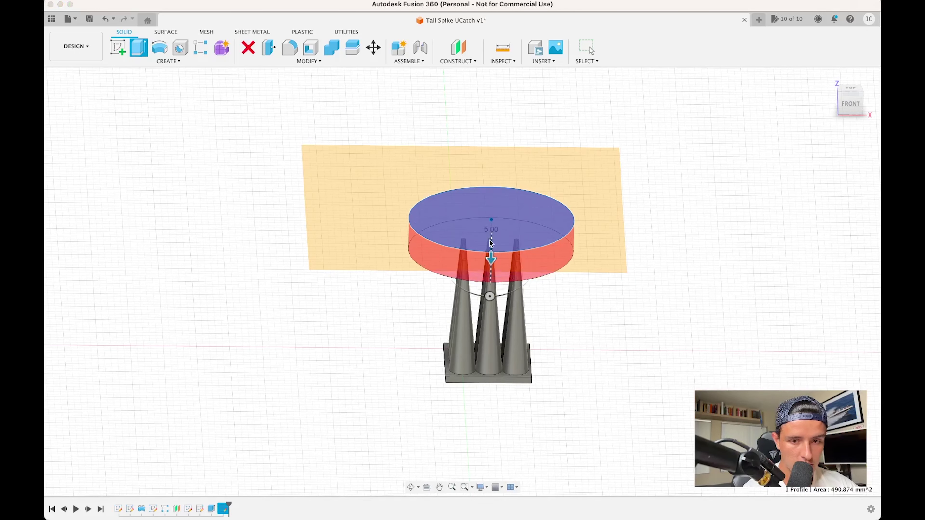
{"action": "left_click", "coordinate": [411, 487]}
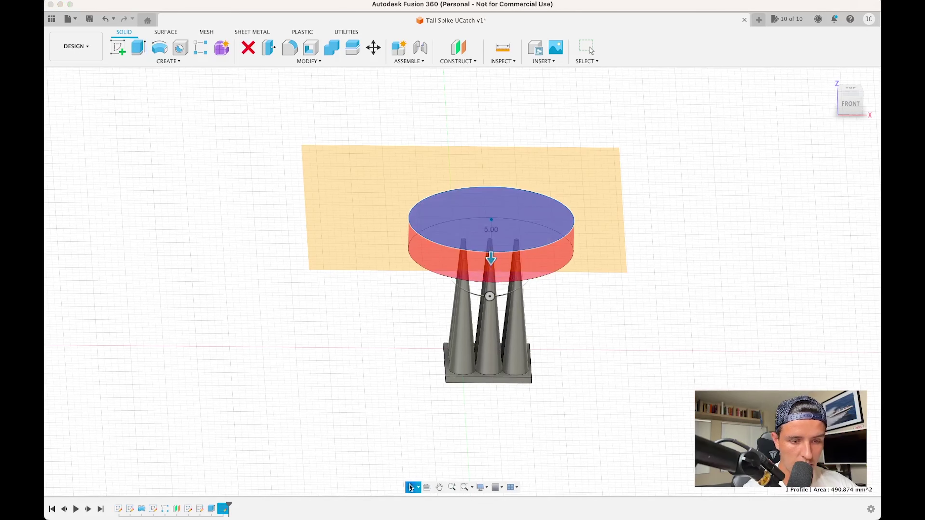
{"action": "mouse_move", "coordinate": [421, 449]}
{"action": "left_mouse_down"}
{"action": "mouse_move", "coordinate": [409, 417]}
{"action": "mouse_move", "coordinate": [424, 441]}
{"action": "left_mouse_up"}
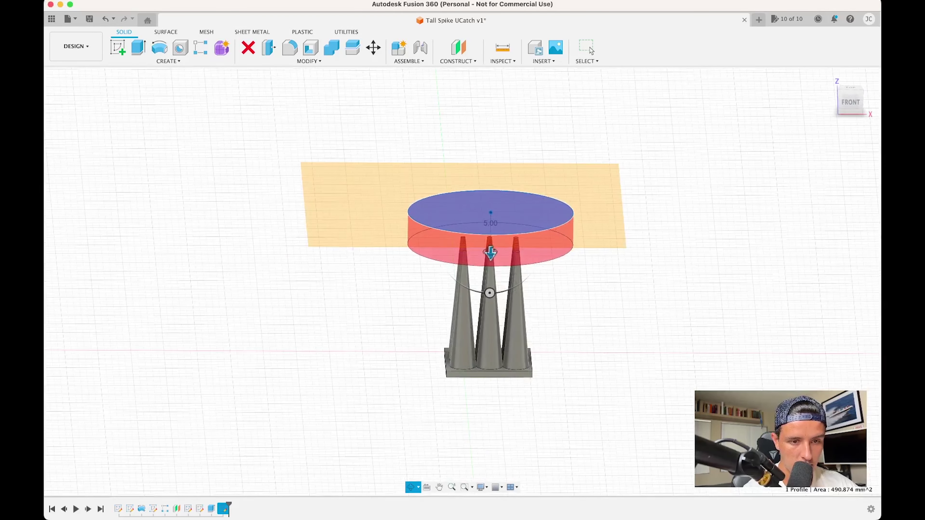
{"action": "left_click_drag", "start_coordinate": [490, 252], "coordinate": [489, 269]}
{"action": "key", "text": "Escape"}
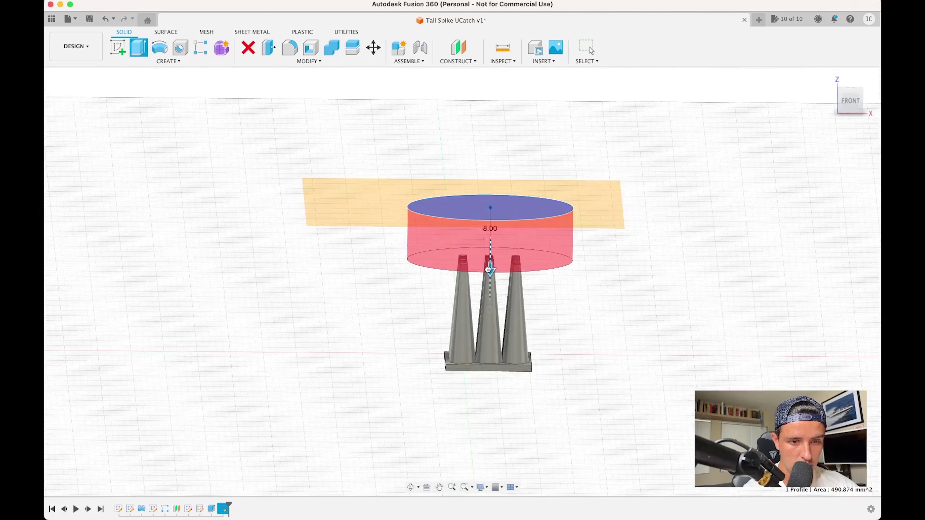
{"action": "key", "text": "Return"}
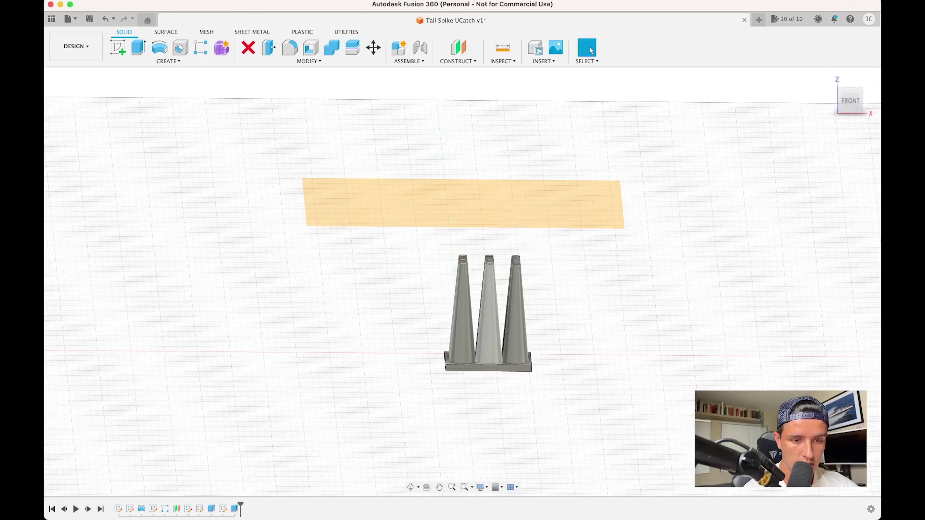
- Hide the construction plane above the trimmed spikes
{"action": "left_click", "coordinate": [410, 487]}
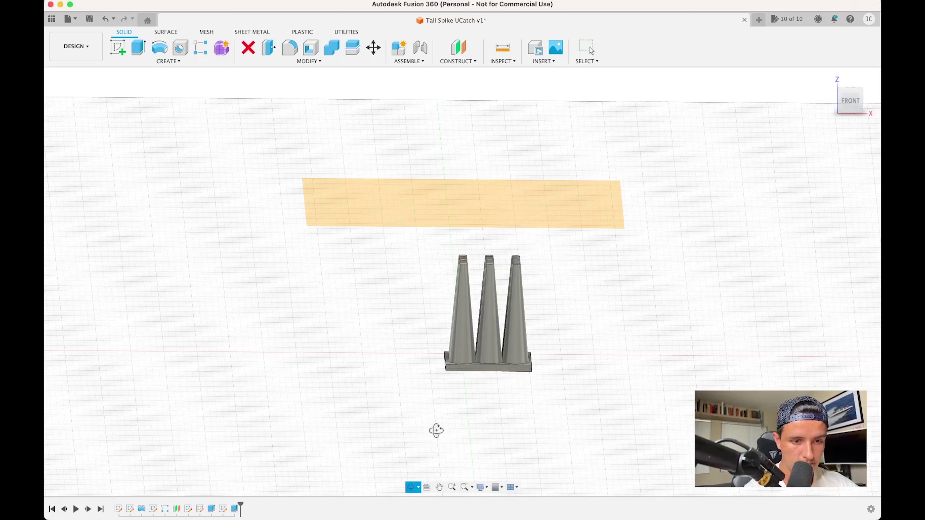
{"action": "mouse_move", "coordinate": [436, 430]}
{"action": "left_mouse_down"}
{"action": "mouse_move", "coordinate": [452, 423]}
{"action": "mouse_move", "coordinate": [444, 445]}
{"action": "left_mouse_up"}
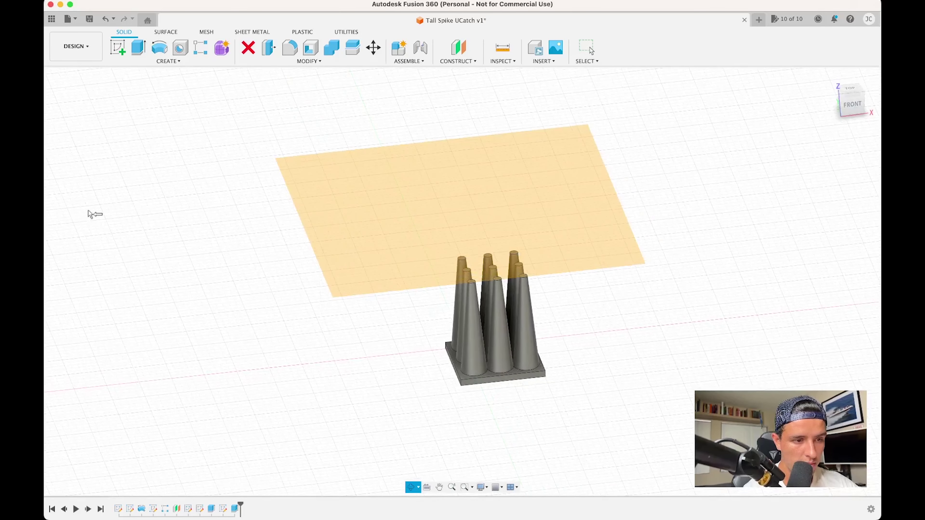
{"action": "left_click", "coordinate": [87, 252]}
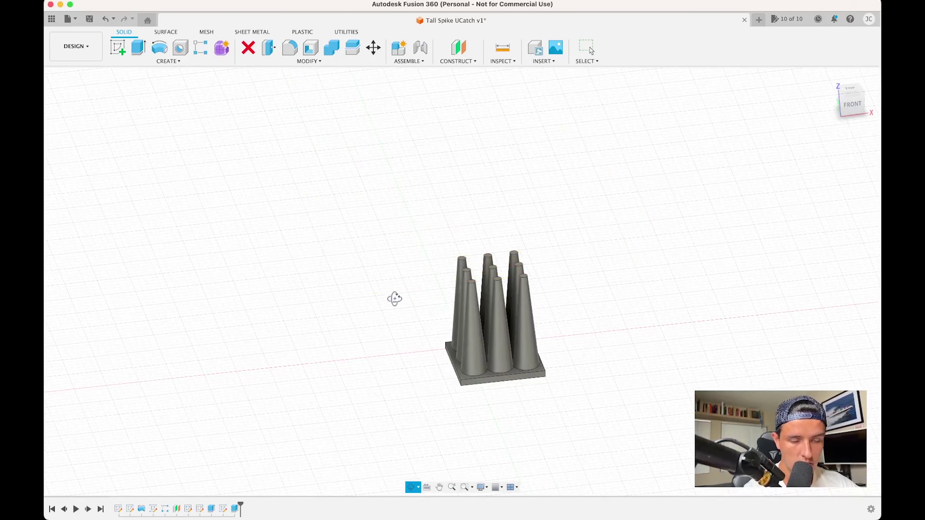
{"action": "scroll", "coordinate": [394, 299], "scroll_direction": "up", "scroll_amount": 5}
{"action": "key", "text": "Escape"}
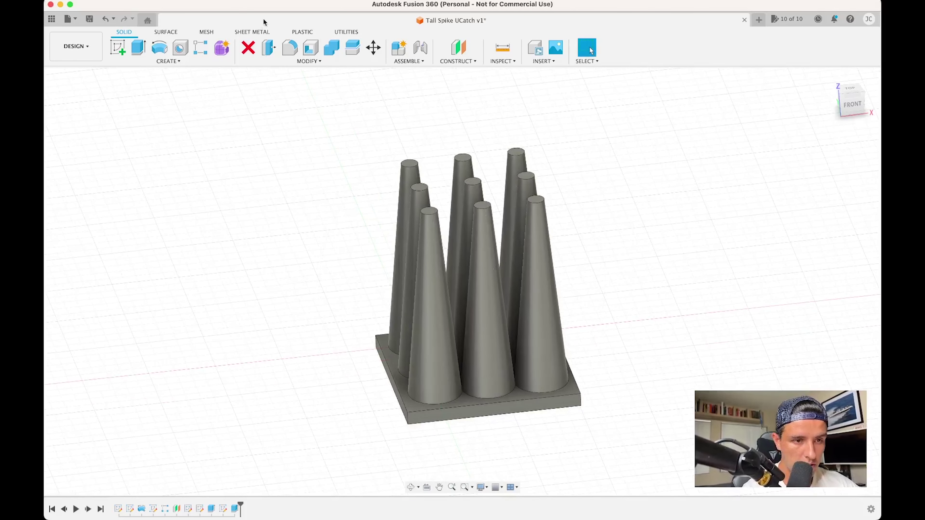
- Fillet the trimmed top edges of all nine spikes to round off their tips
{"action": "left_click", "coordinate": [290, 48]}
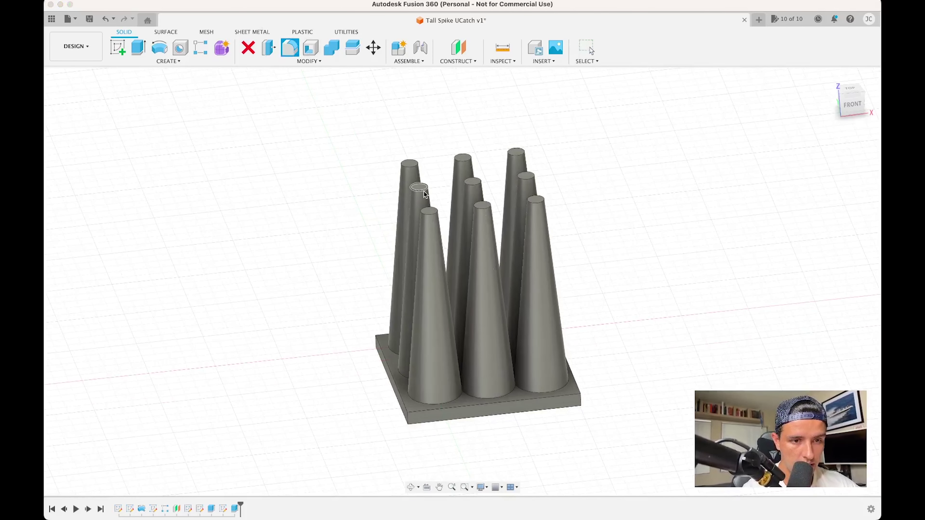
{"action": "left_click", "coordinate": [410, 162]}
{"action": "left_click", "coordinate": [462, 158]}
{"action": "left_click", "coordinate": [516, 152]}
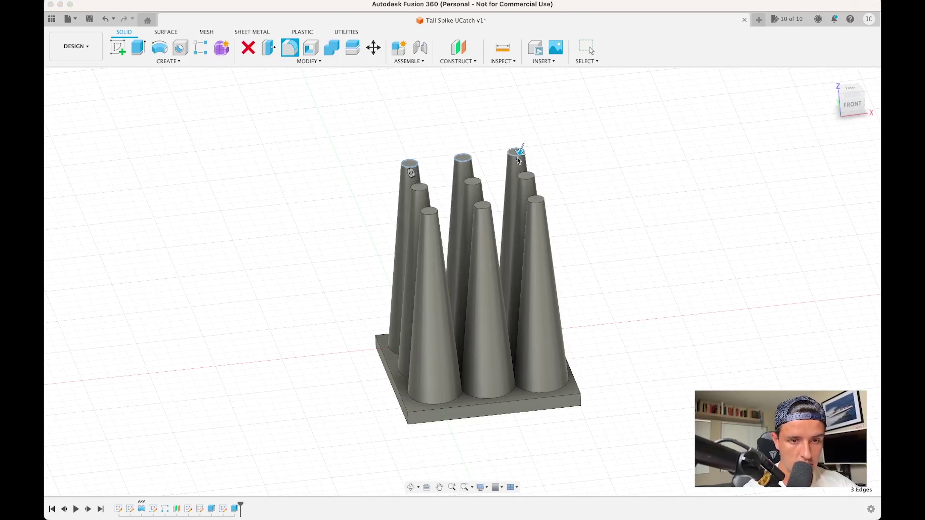
{"action": "left_click", "coordinate": [526, 176]}
{"action": "left_click", "coordinate": [473, 181]}
{"action": "left_click", "coordinate": [482, 205]}
{"action": "left_click", "coordinate": [420, 187]}
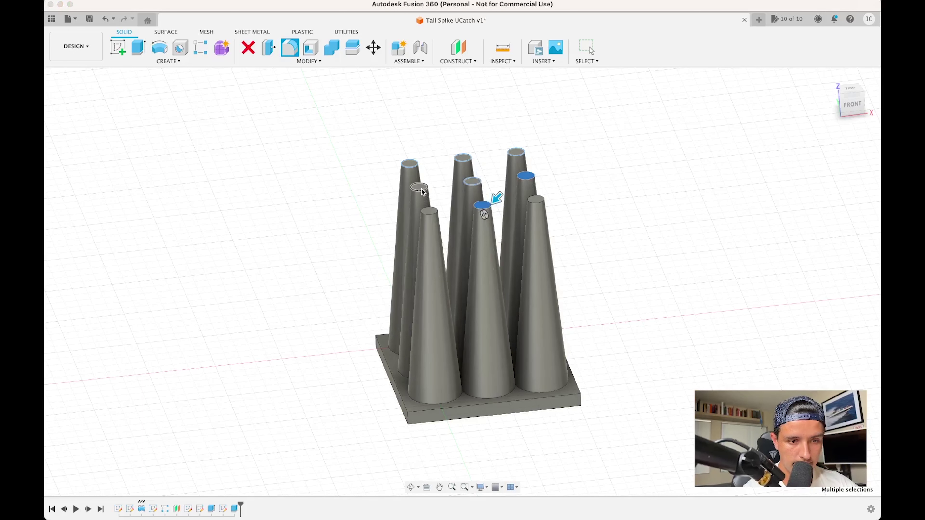
{"action": "left_click", "coordinate": [428, 211]}
{"action": "left_click", "coordinate": [535, 199]}
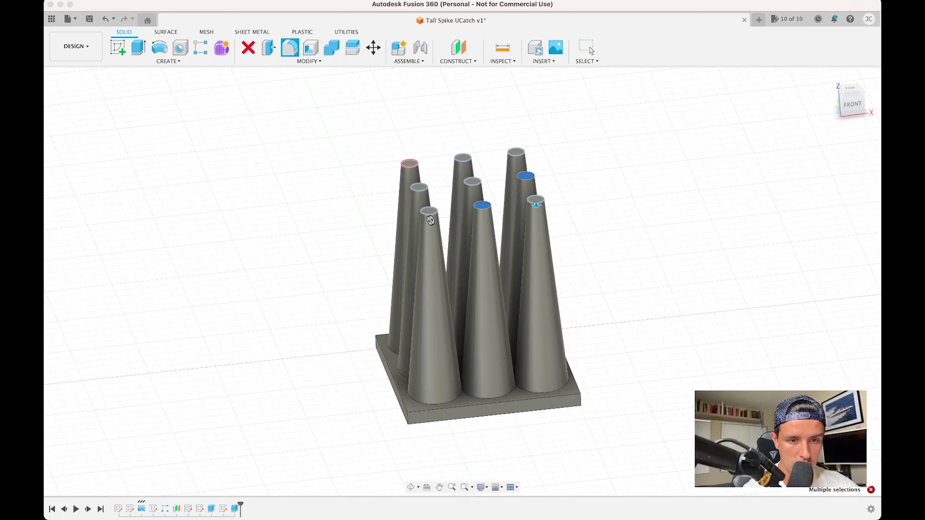
{"action": "type", "text": "1"}
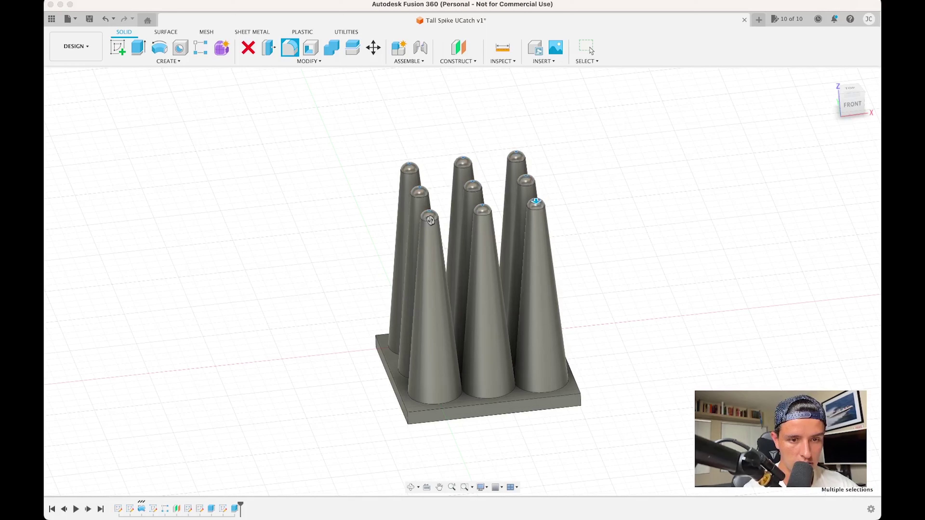
{"action": "type", "text": "5"}
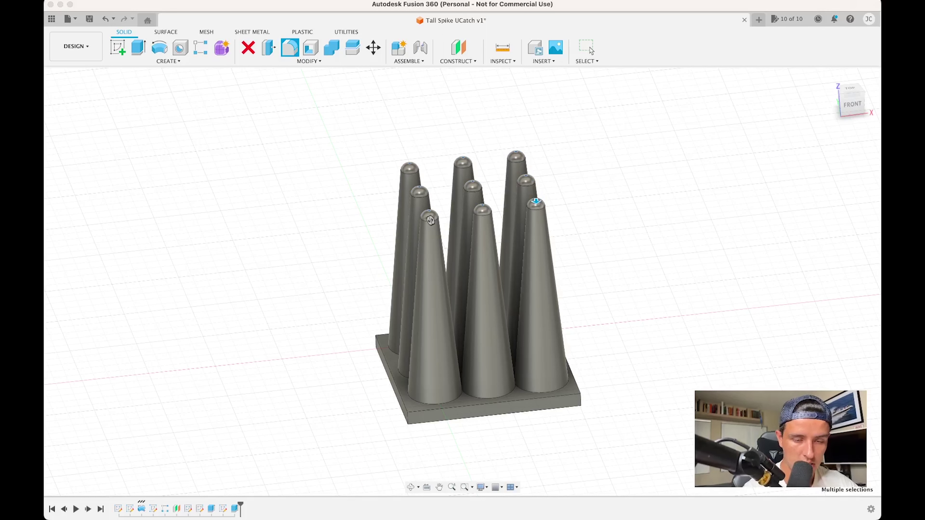
{"action": "key", "text": "Return"}
{"action": "left_click", "coordinate": [410, 487]}
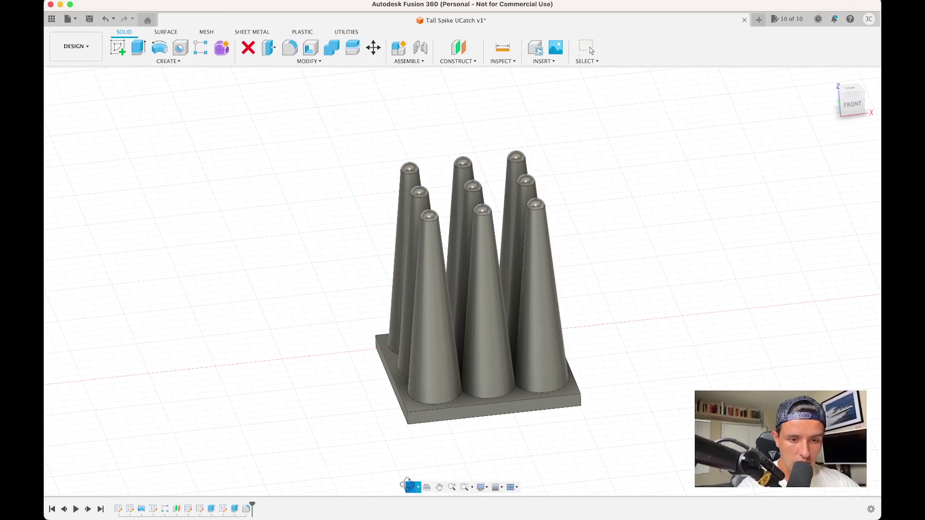
{"action": "left_click_drag", "start_coordinate": [582, 438], "coordinate": [613, 433]}
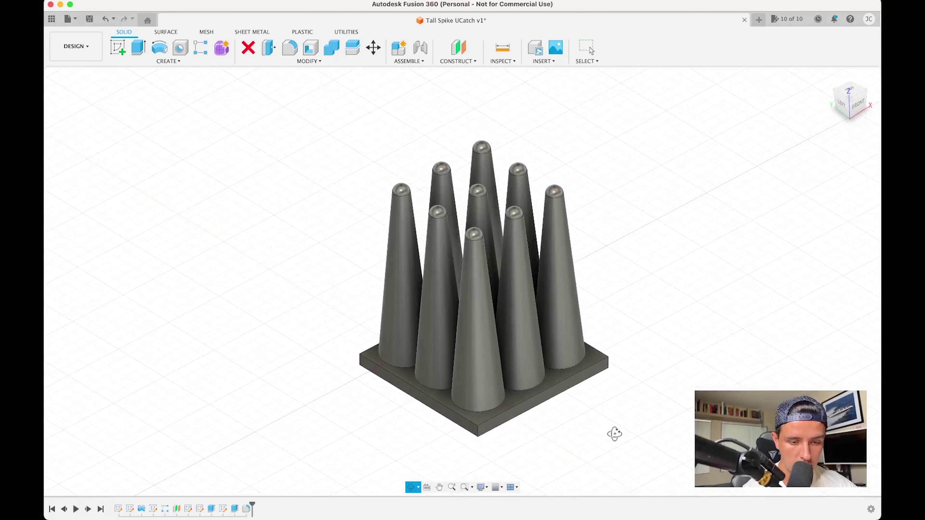
{"action": "scroll", "coordinate": [580, 385], "scroll_direction": "up", "scroll_amount": 1}
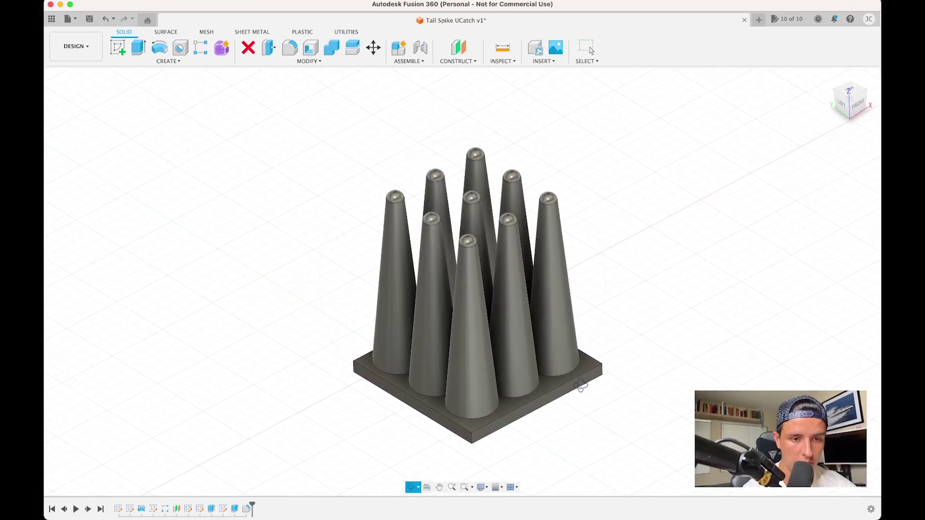
{"action": "scroll", "coordinate": [580, 385], "scroll_direction": "up", "scroll_amount": 4}
{"action": "scroll", "coordinate": [580, 385], "scroll_direction": "down", "scroll_amount": 3}
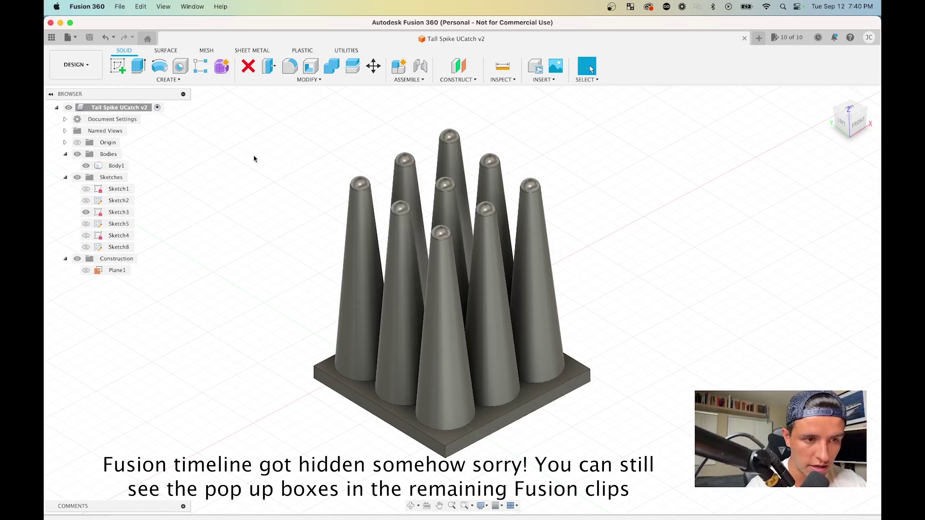
- Start a 3D print export of the spike body in STL (Binary) format
{"action": "left_click", "coordinate": [72, 40]}
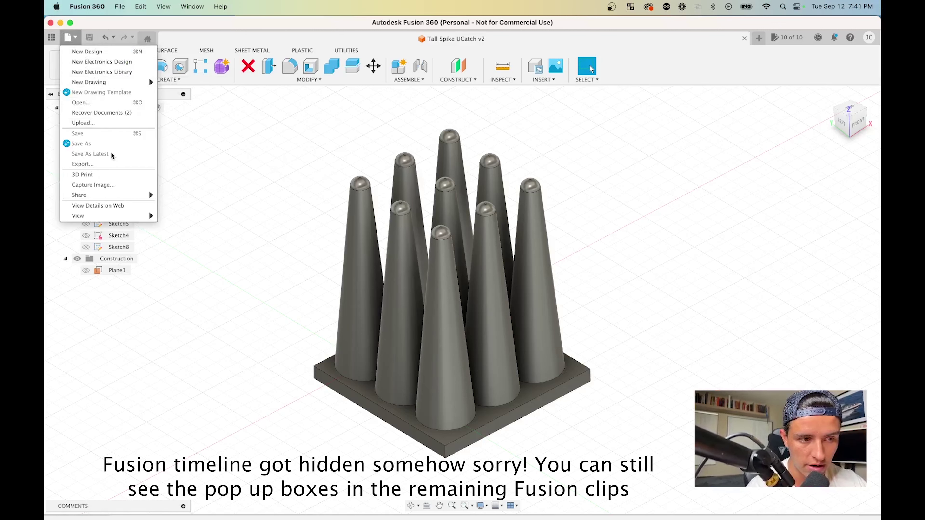
{"action": "left_click", "coordinate": [111, 175]}
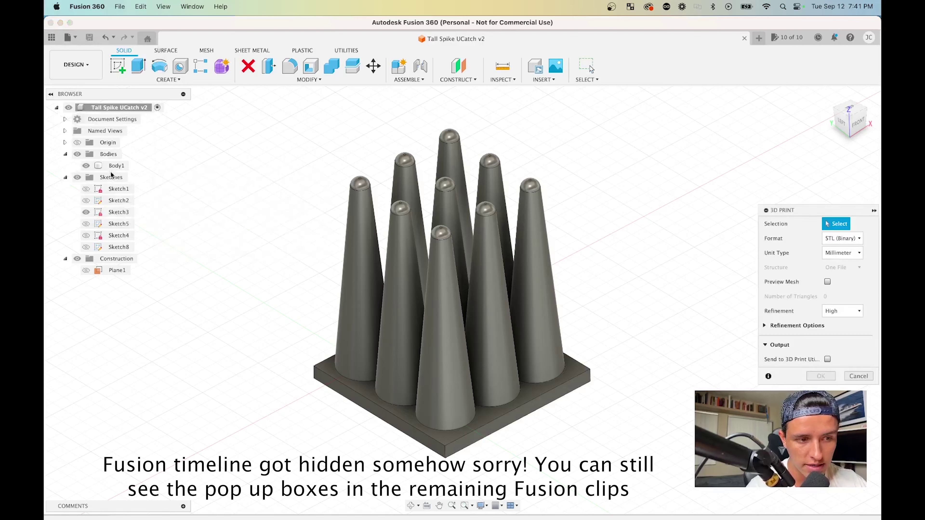
{"action": "left_click", "coordinate": [517, 293]}
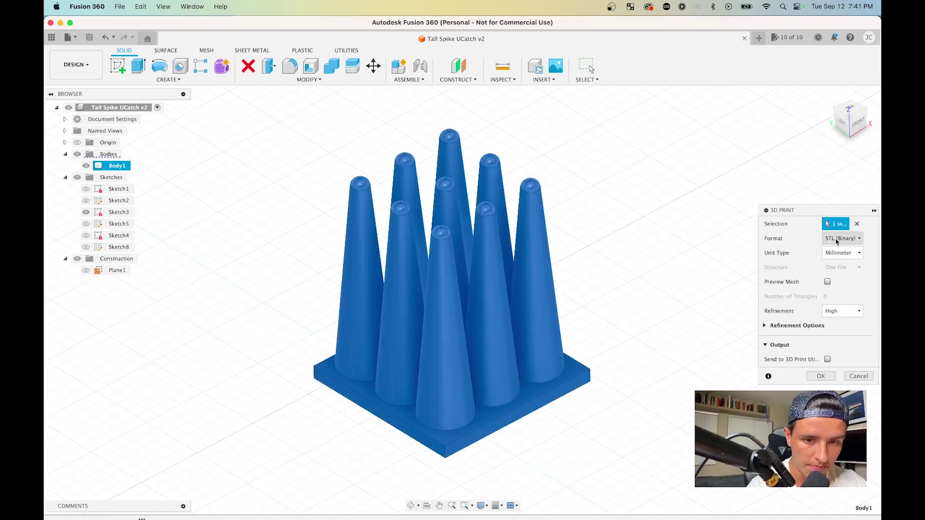
{"action": "left_click", "coordinate": [836, 240]}
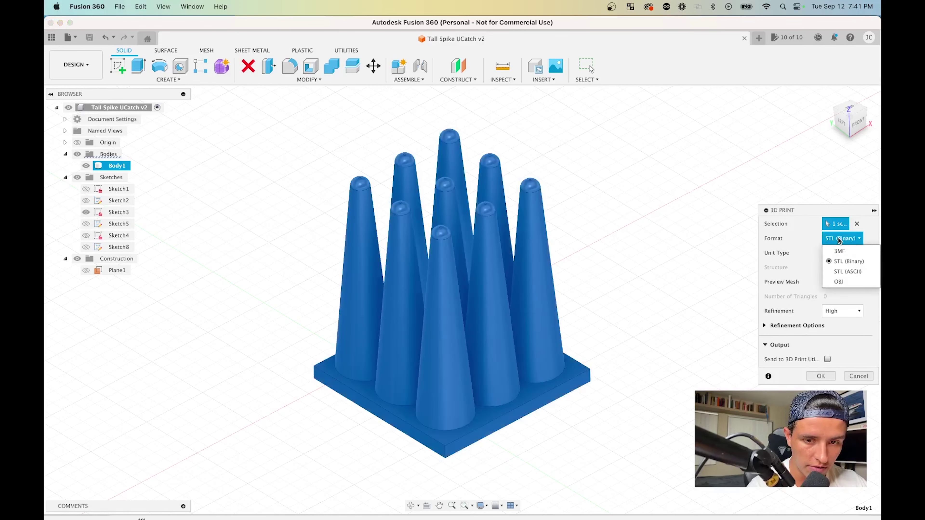
{"action": "left_click", "coordinate": [845, 261]}
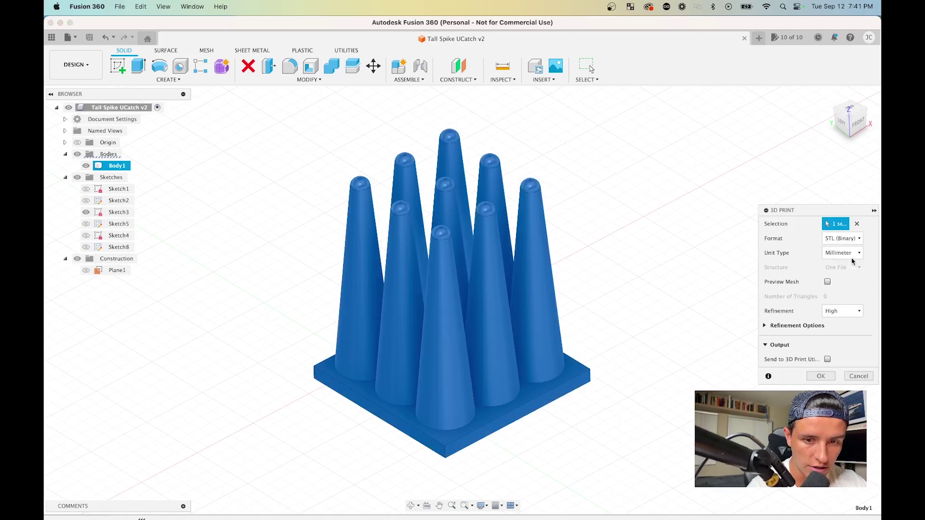
- Keep the export in millimetres with High refinement, mesh preview off, and no transfer to a 3D print utility
{"action": "left_click", "coordinate": [831, 255]}
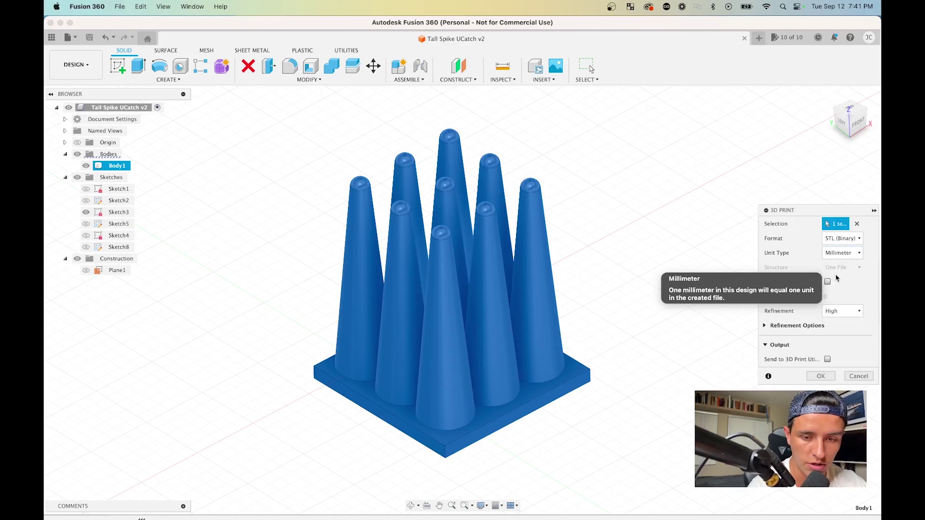
{"action": "left_click", "coordinate": [840, 277]}
{"action": "left_click", "coordinate": [823, 255]}
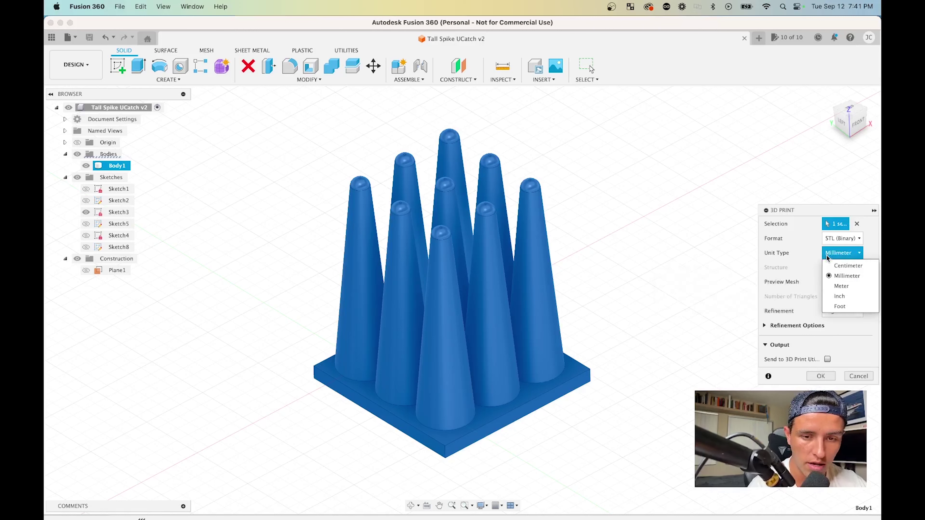
{"action": "left_click", "coordinate": [809, 271]}
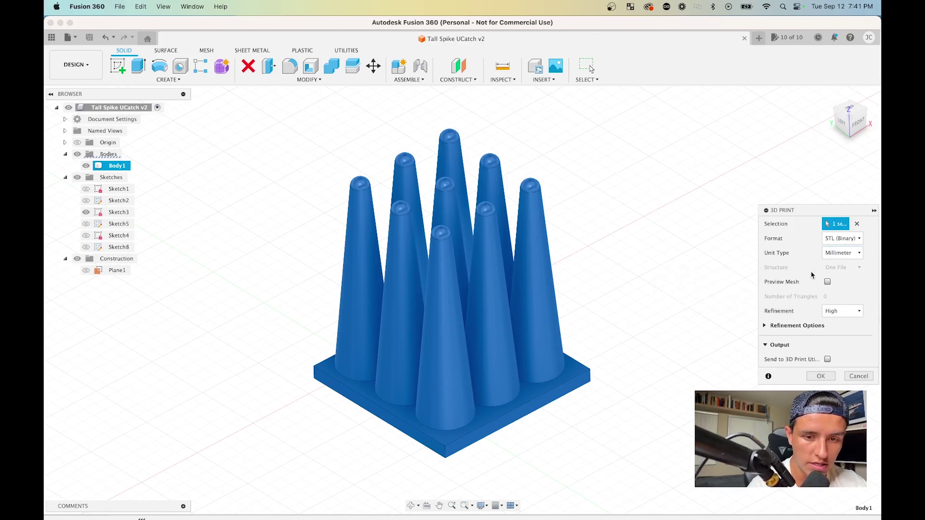
{"action": "left_click", "coordinate": [827, 283]}
{"action": "left_click", "coordinate": [827, 282]}
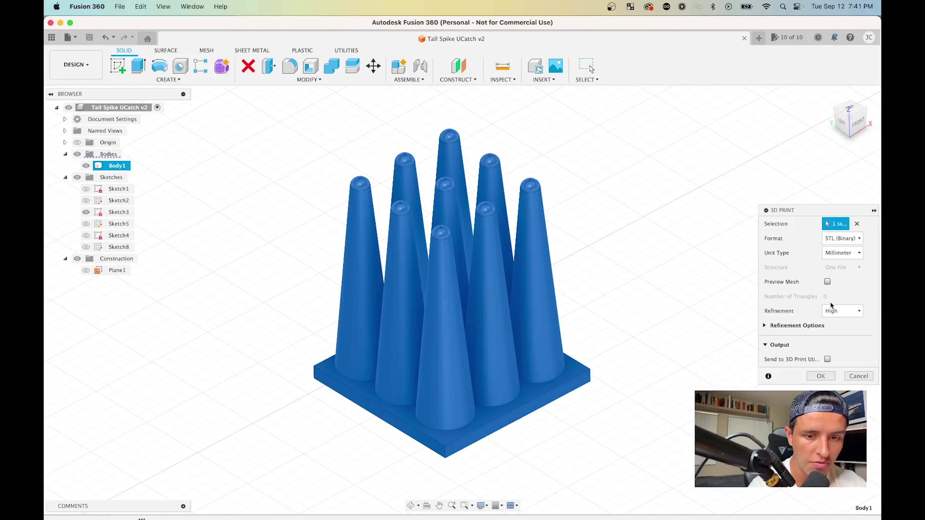
{"action": "left_click", "coordinate": [834, 310]}
{"action": "left_click", "coordinate": [838, 324]}
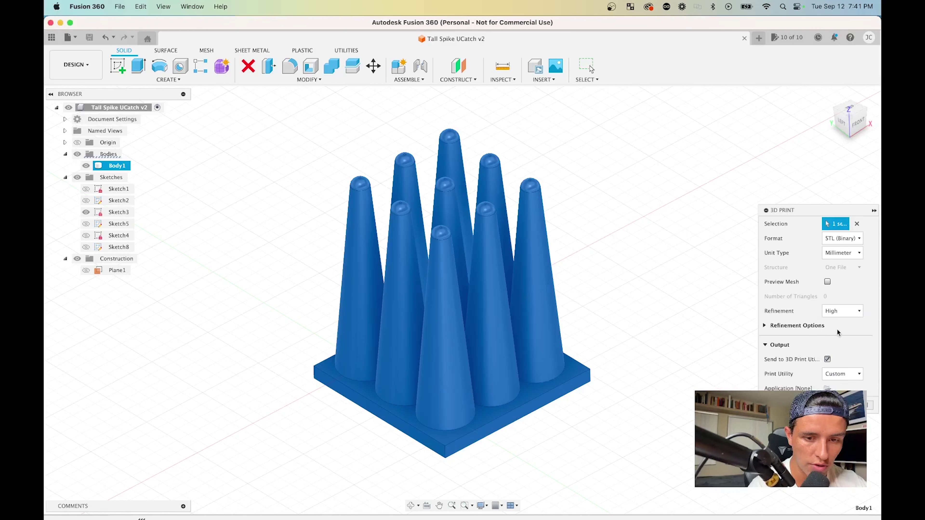
{"action": "left_click", "coordinate": [827, 359]}
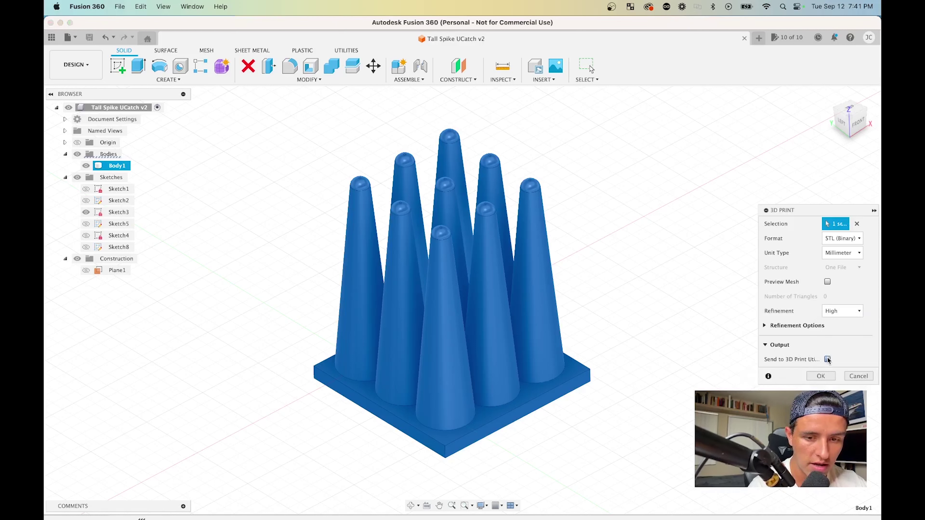
- Save the exported STL to the computer's Documents folder as "mseh tester 2"
{"action": "left_click", "coordinate": [817, 377]}
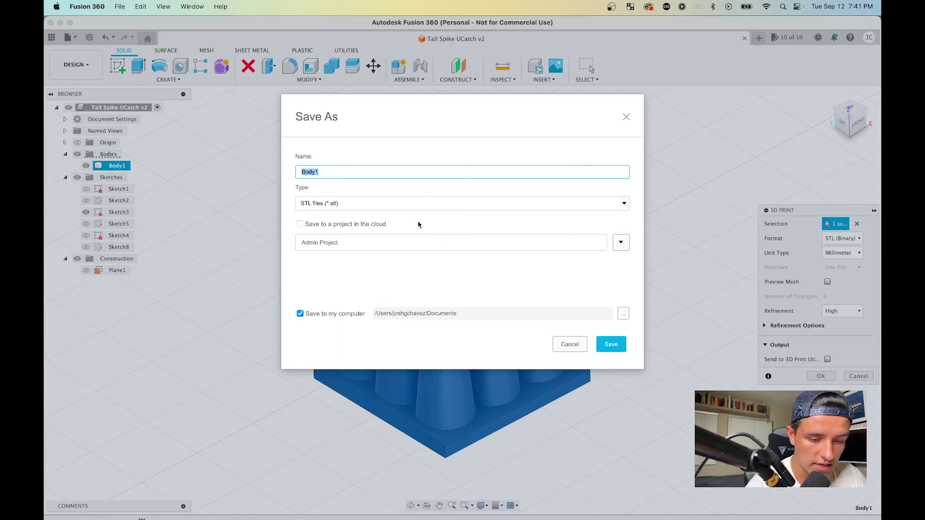
{"action": "type", "text": "mseh tester 2"}
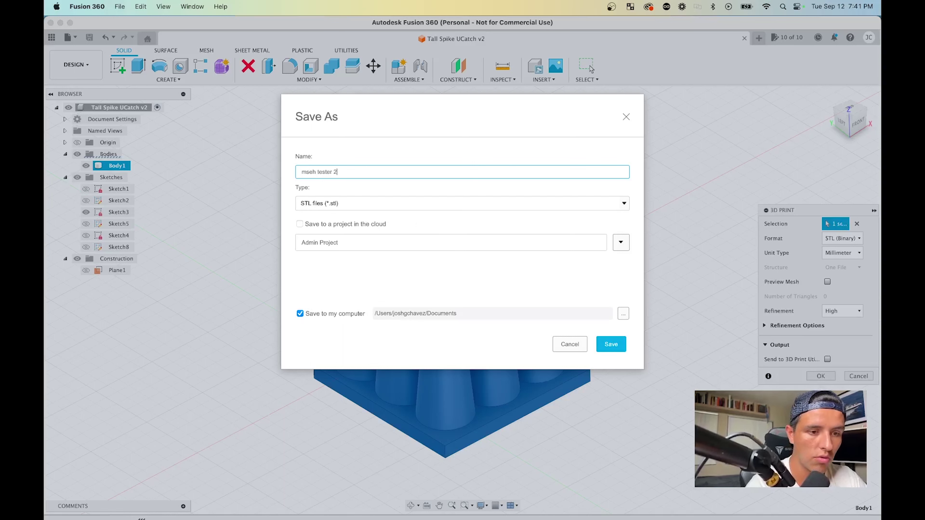
{"action": "left_click", "coordinate": [622, 338]}
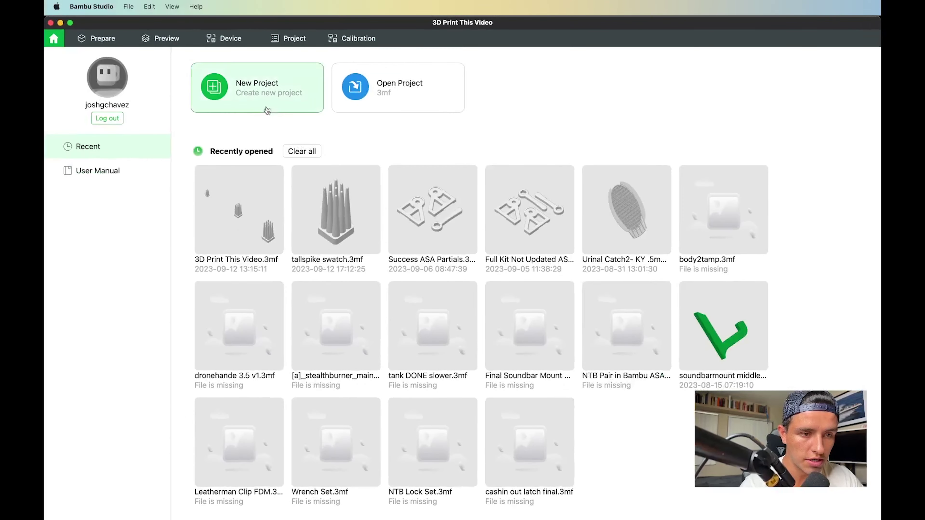
- Switch to Bambu Studio, create a new project and import mesh test.stl onto the plate
{"action": "left_click", "coordinate": [204, 258]}
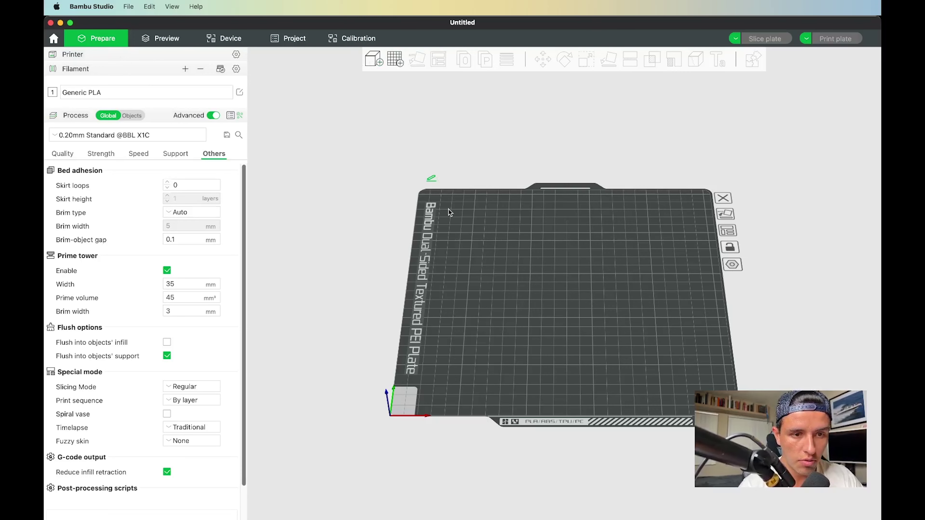
{"action": "left_click_drag", "start_coordinate": [514, 400], "coordinate": [520, 397]}
{"action": "left_click_drag", "start_coordinate": [634, 170], "coordinate": [591, 235]}
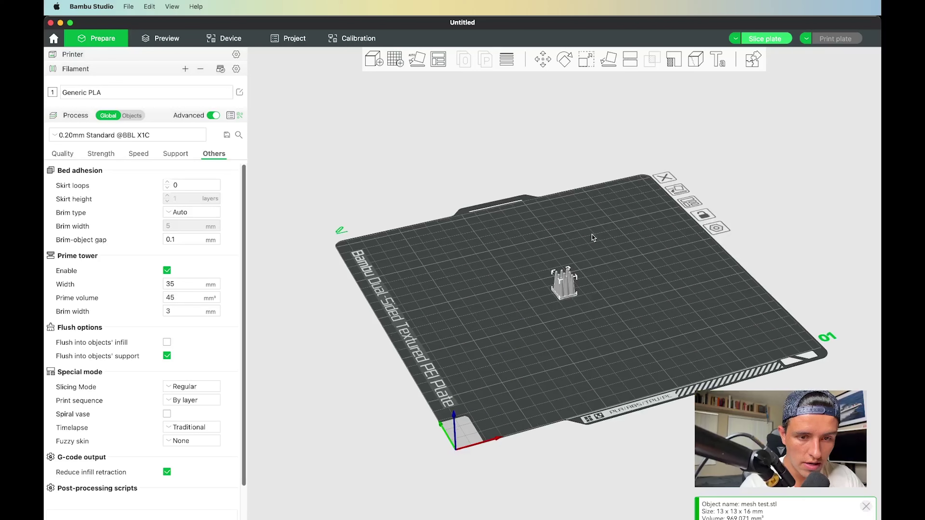
{"action": "scroll", "coordinate": [550, 285], "scroll_direction": "up", "scroll_amount": 5}
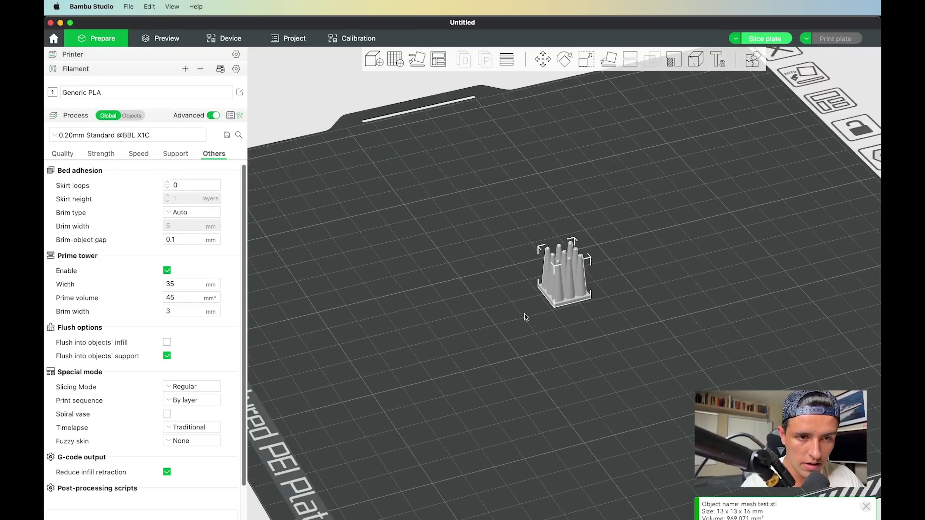
{"action": "scroll", "coordinate": [525, 316], "scroll_direction": "up", "scroll_amount": 5}
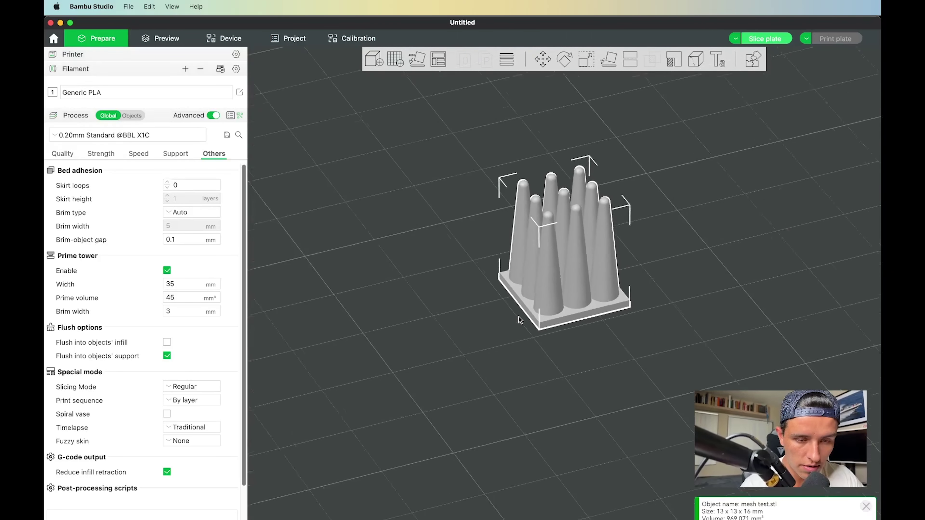
{"action": "scroll", "coordinate": [519, 317], "scroll_direction": "up", "scroll_amount": 2}
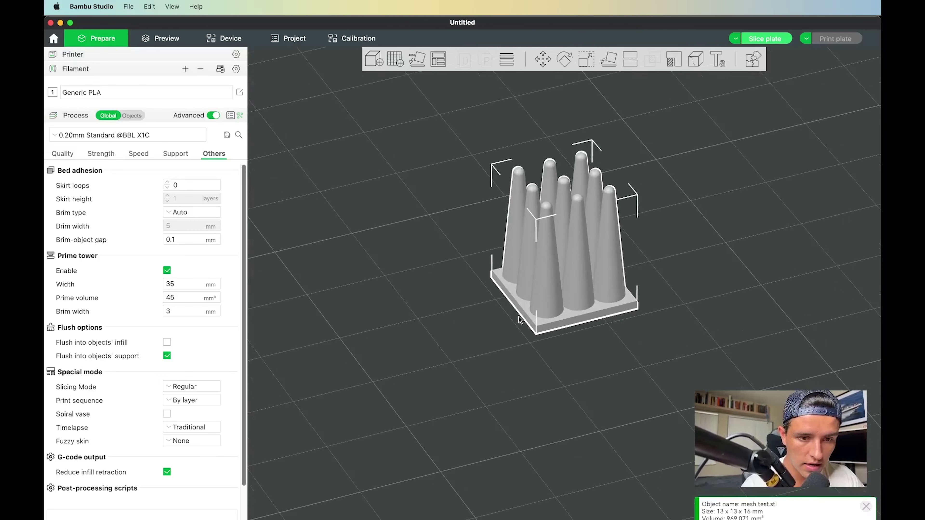
- Import tallspike swatch.stl and place it beside the larger spike model on the plate
{"action": "scroll", "coordinate": [510, 327], "scroll_direction": "down", "scroll_amount": 8}
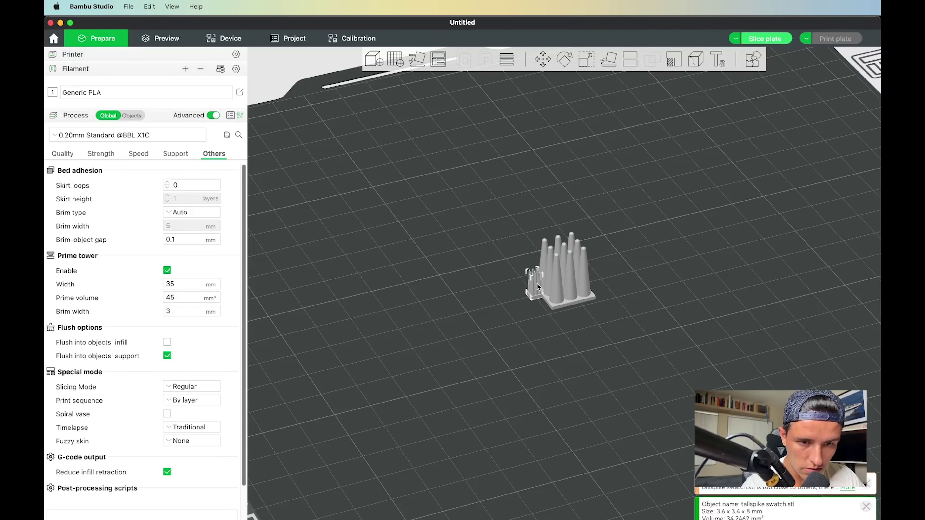
{"action": "scroll", "coordinate": [503, 308], "scroll_direction": "up", "scroll_amount": 4}
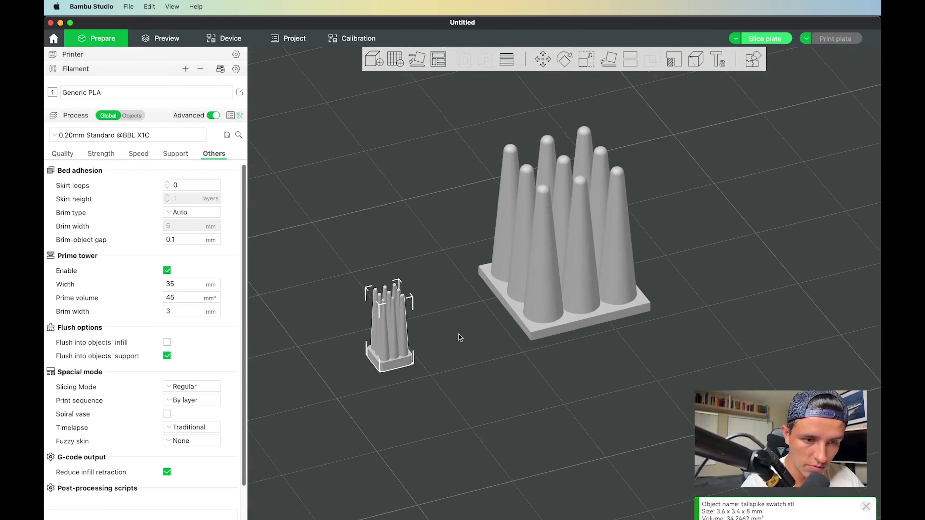
{"action": "left_click_drag", "start_coordinate": [393, 326], "coordinate": [396, 306]}
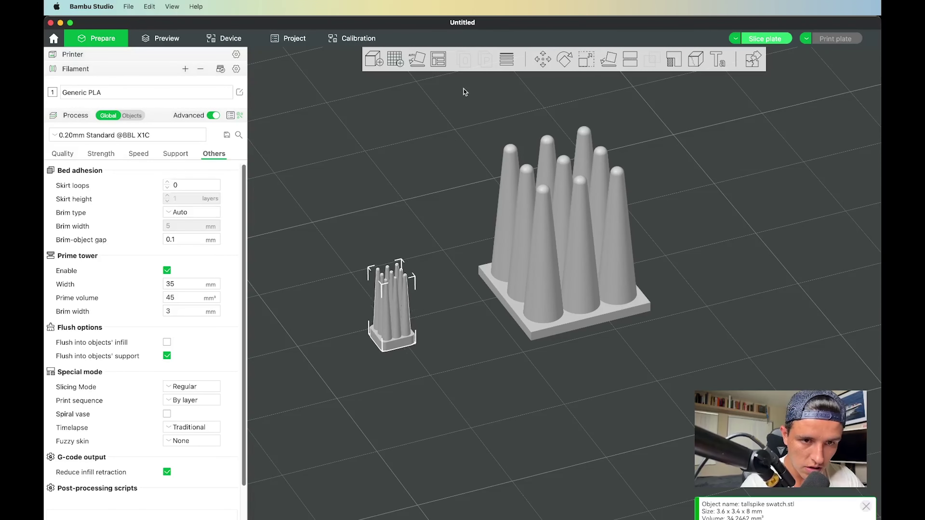
- Scale the small tall-spike swatch uniformly to 200% and deselect it
{"action": "left_click", "coordinate": [586, 60]}
{"action": "left_click", "coordinate": [616, 93]}
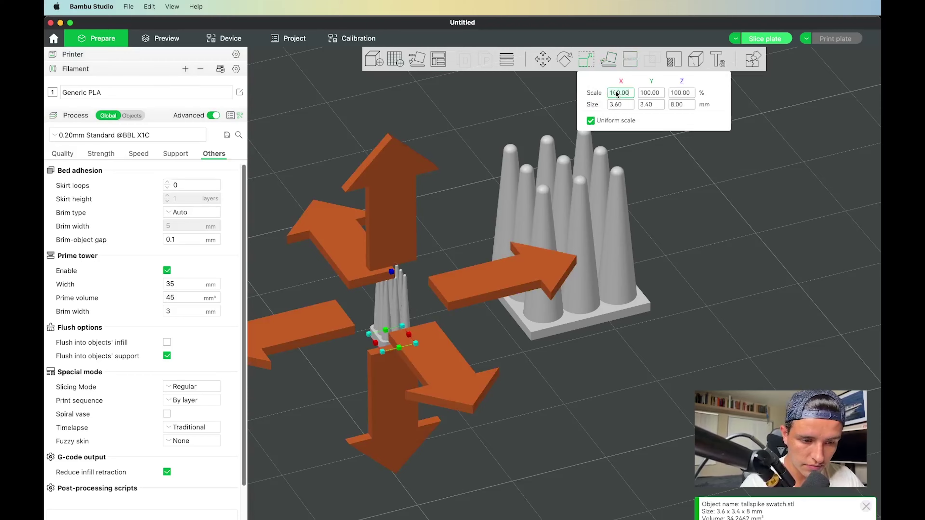
{"action": "type", "text": "200"}
{"action": "key", "text": "Return"}
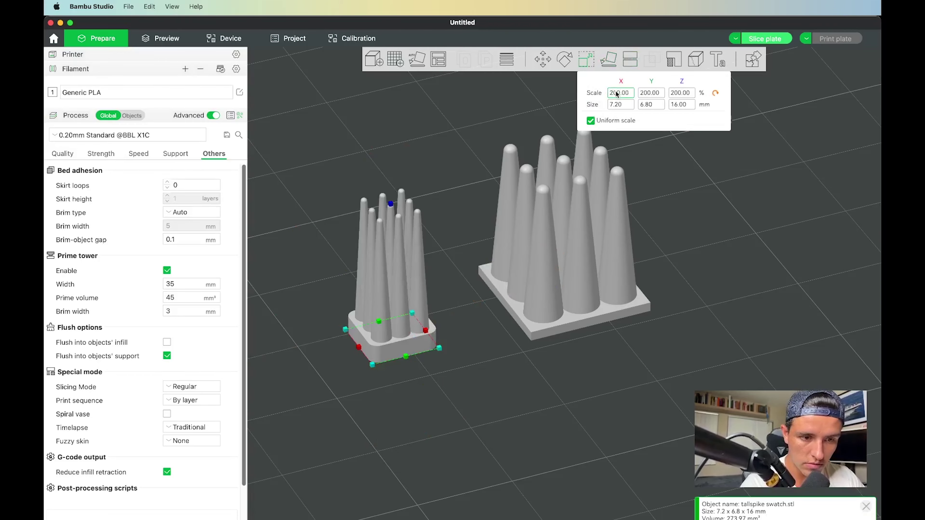
{"action": "mouse_move", "coordinate": [485, 411]}
{"action": "left_mouse_down"}
{"action": "mouse_move", "coordinate": [478, 403]}
{"action": "mouse_move", "coordinate": [491, 404]}
{"action": "mouse_move", "coordinate": [477, 412]}
{"action": "mouse_move", "coordinate": [487, 407]}
{"action": "left_mouse_up"}
{"action": "left_click", "coordinate": [487, 406]}
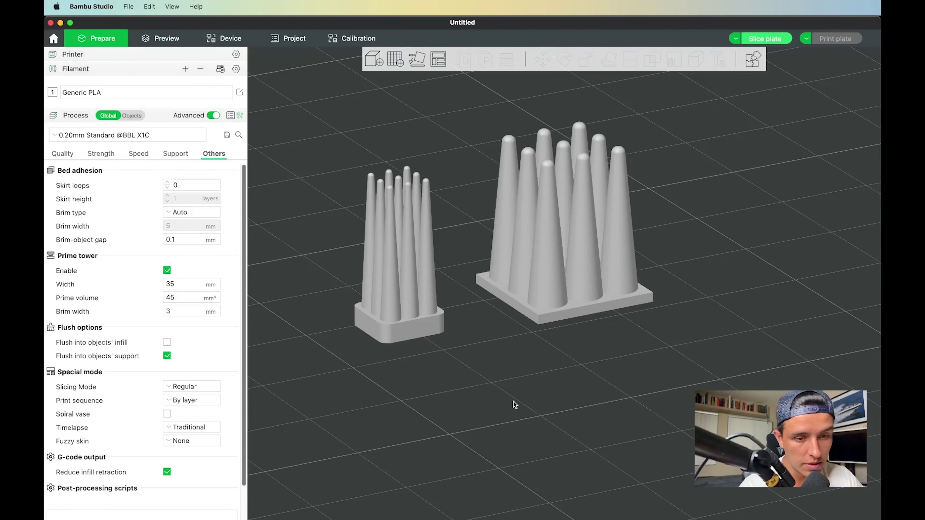
- Compare the dimensions of the tall-spike swatch and the mesh test model by selecting each in turn
{"action": "left_click", "coordinate": [410, 281]}
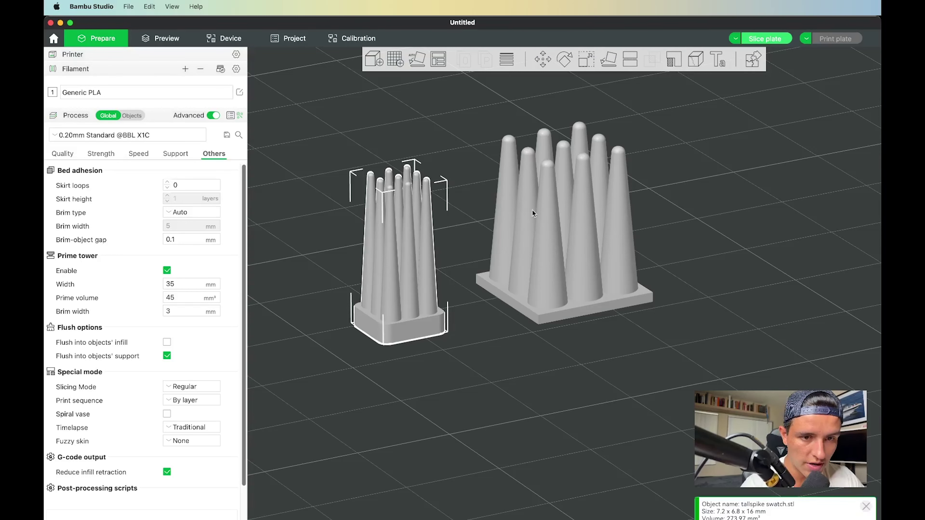
{"action": "left_click", "coordinate": [546, 205]}
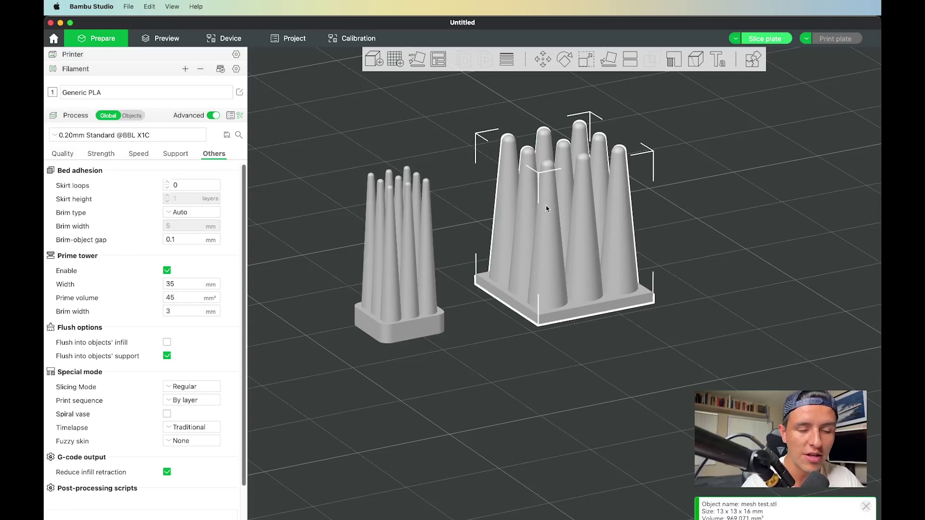
{"action": "left_click", "coordinate": [417, 245]}
{"action": "left_click", "coordinate": [515, 233]}
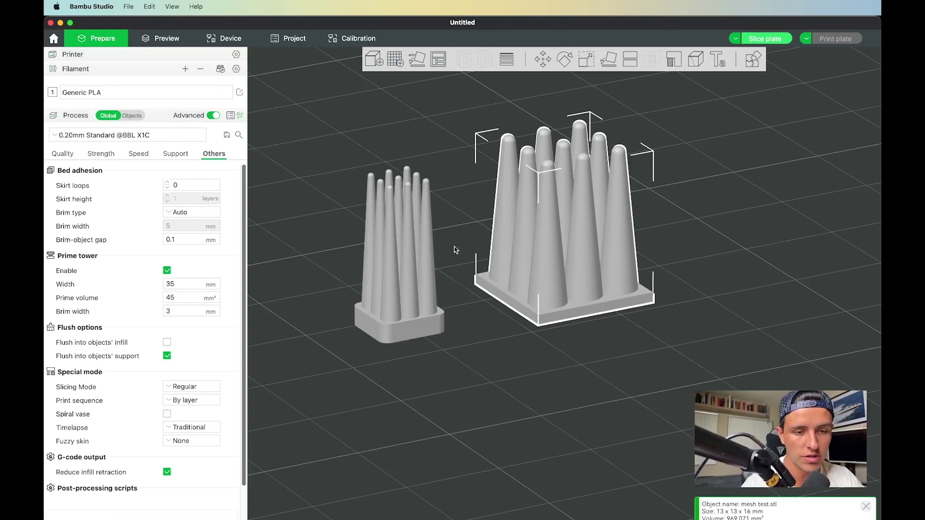
- Delete the smaller tall-spike swatch from the plate
{"action": "scroll", "coordinate": [422, 253], "scroll_direction": "down", "scroll_amount": 4}
{"action": "left_click", "coordinate": [450, 258]}
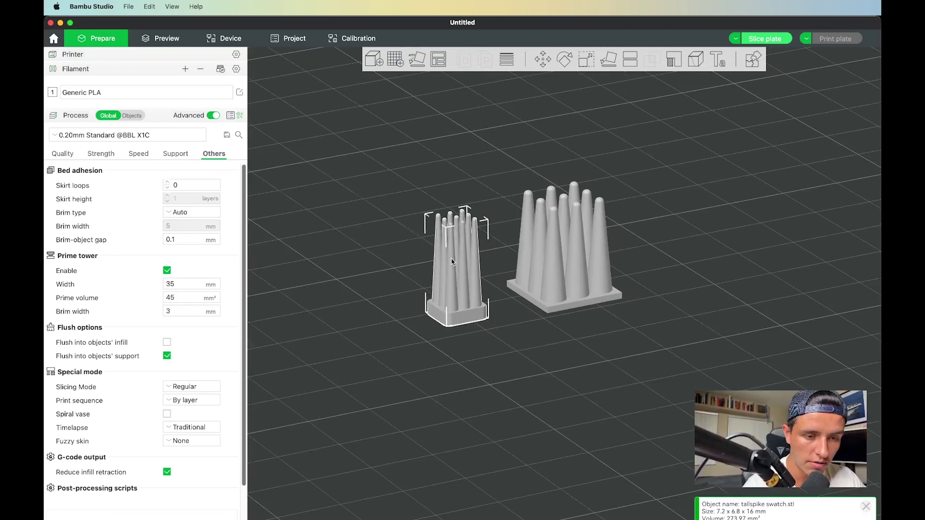
{"action": "key", "text": "Delete"}
- Move the mesh test model to the plate's front corner near the origin and slice the plate
{"action": "scroll", "coordinate": [452, 259], "scroll_direction": "down", "scroll_amount": 6}
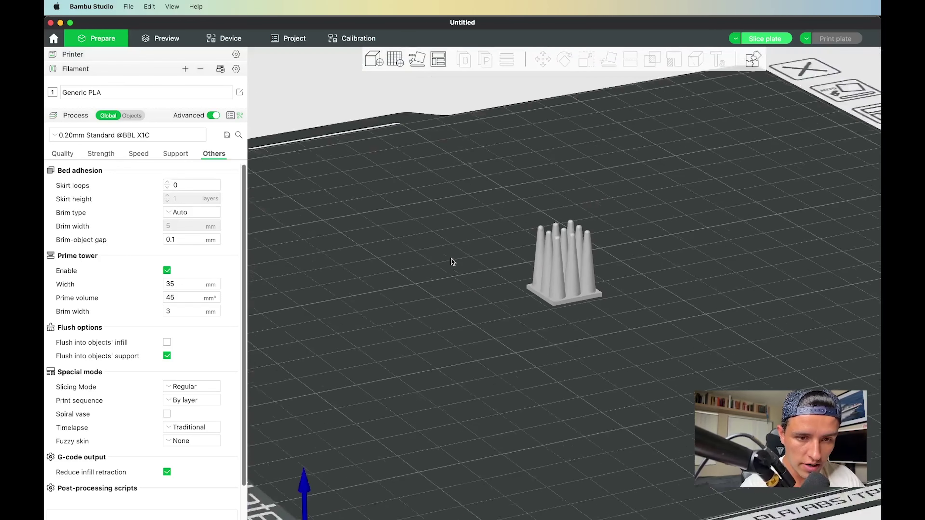
{"action": "left_click_drag", "start_coordinate": [535, 294], "coordinate": [419, 425]}
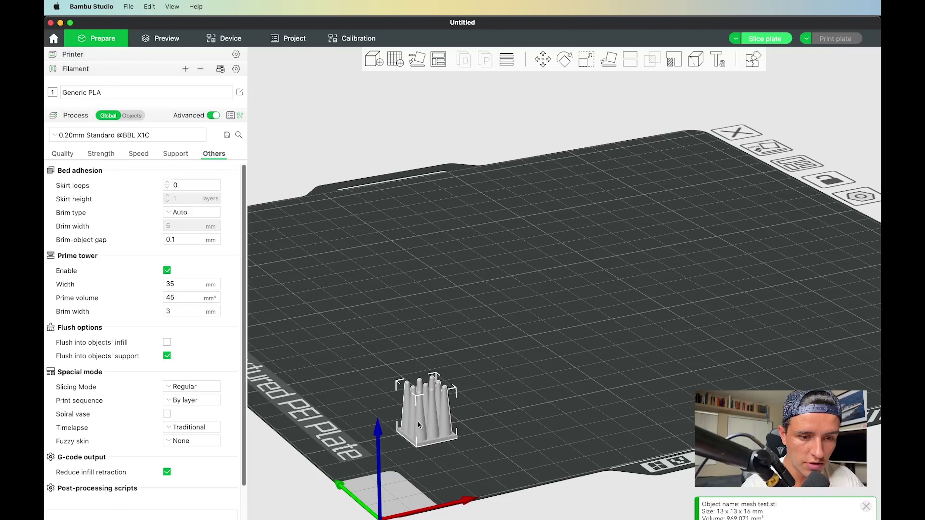
{"action": "left_click", "coordinate": [774, 39]}
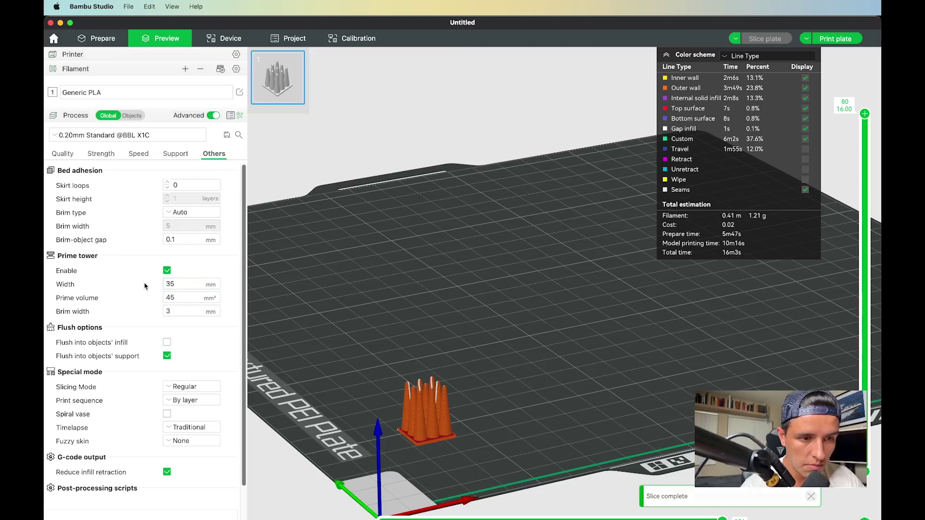
- Set the brim type to Outer brim only with a 0.05 mm brim-object gap and reslice the plate
{"action": "left_click", "coordinate": [180, 212]}
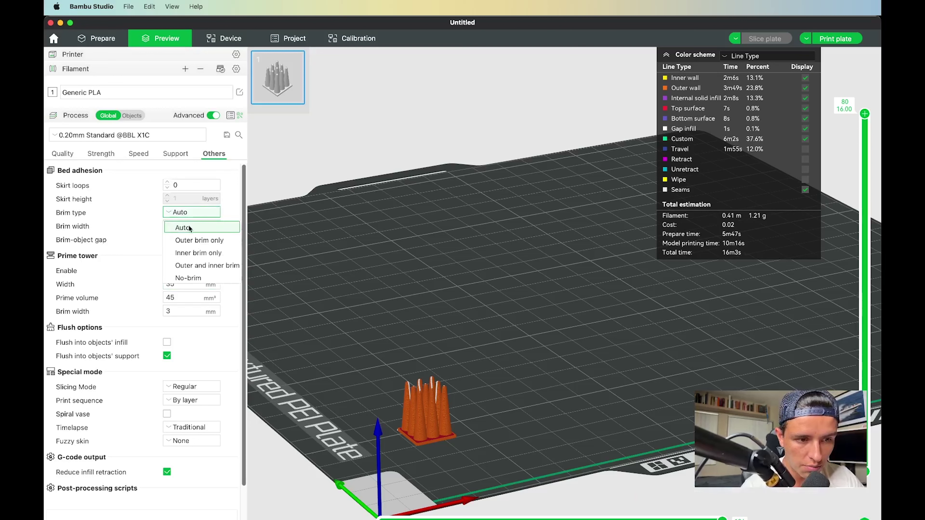
{"action": "left_click", "coordinate": [192, 239]}
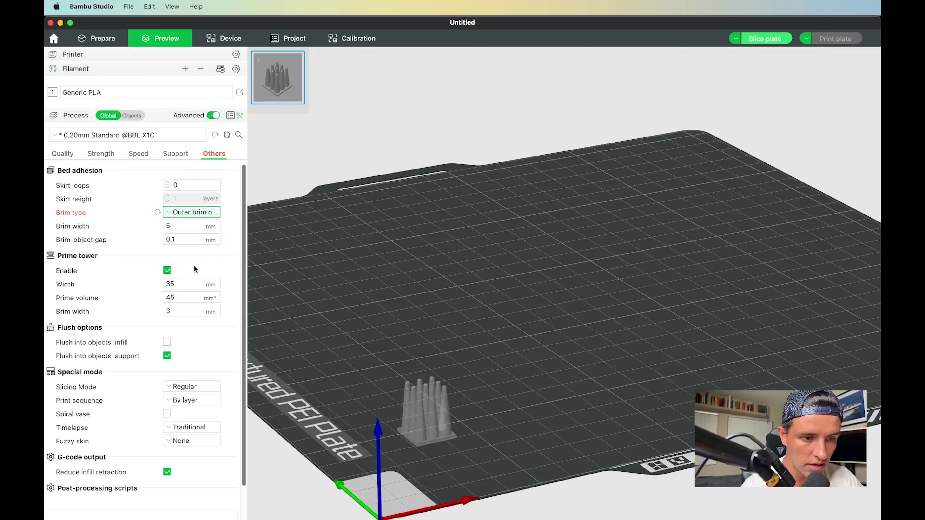
{"action": "left_click", "coordinate": [166, 225]}
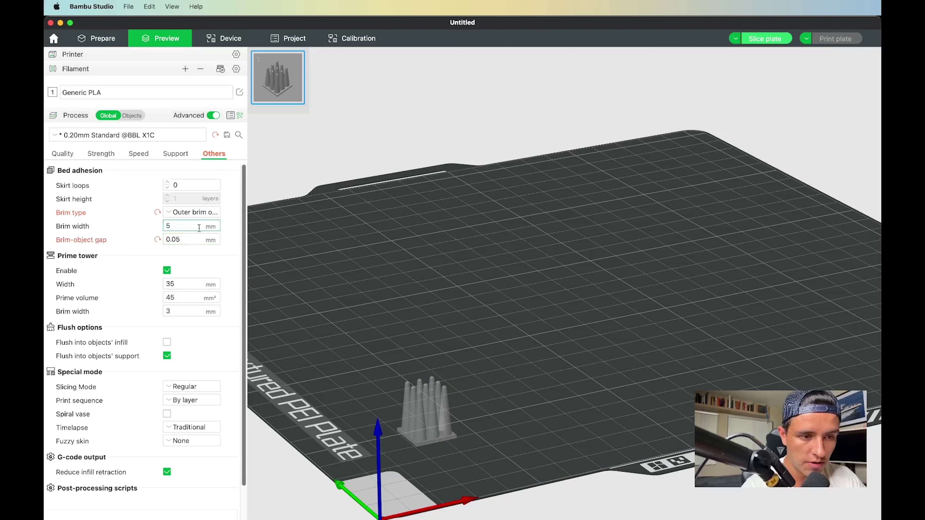
{"action": "left_click", "coordinate": [783, 38]}
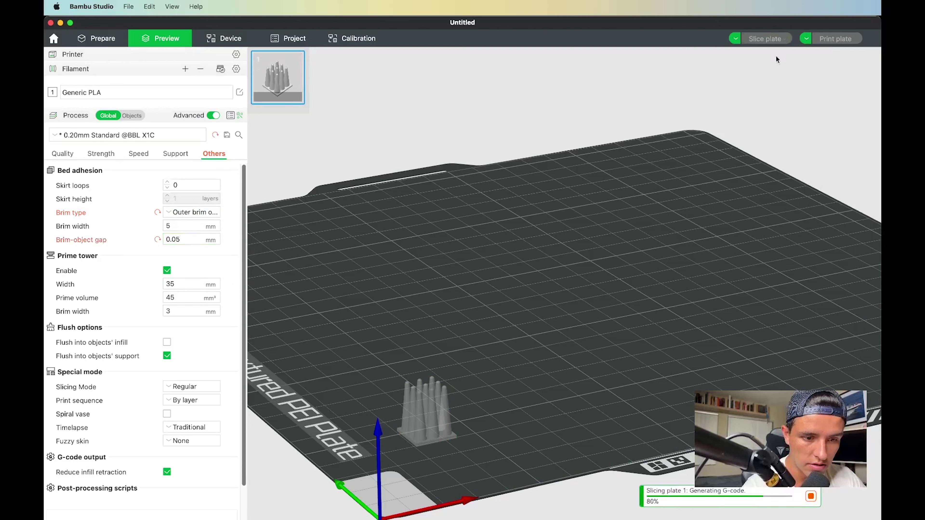
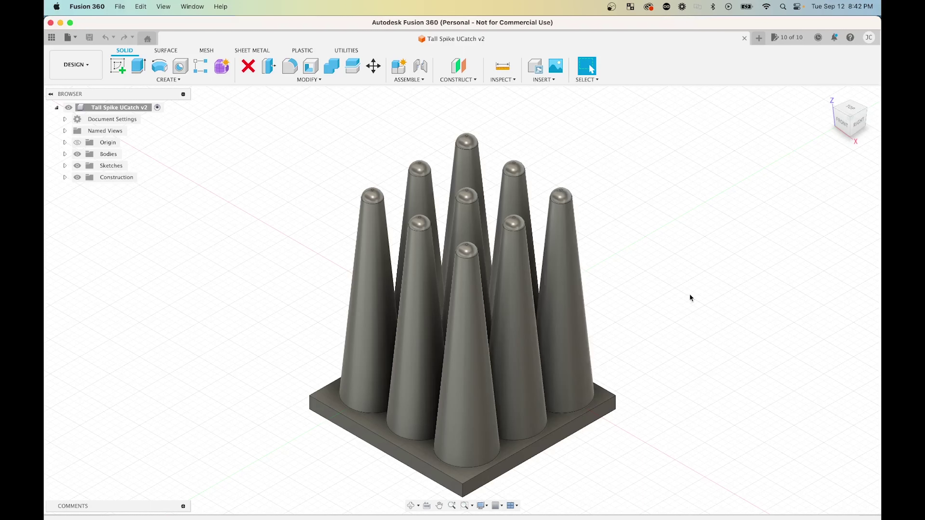
- Delete Sketch4 and clear the 13 mm square outline from the base sketch
{"action": "left_click", "coordinate": [850, 107]}
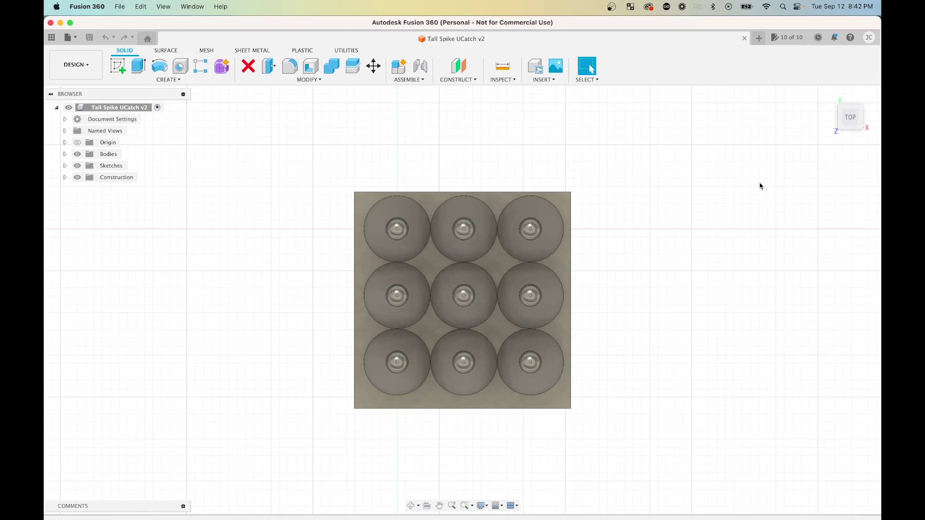
{"action": "mouse_move", "coordinate": [825, 105]}
{"action": "left_click_drag", "start_coordinate": [433, 449], "coordinate": [423, 420]}
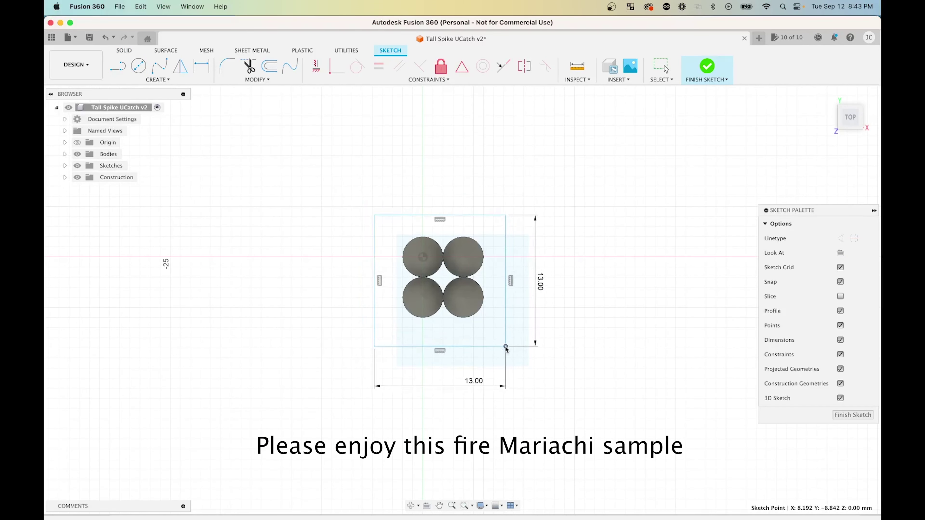
{"action": "left_click", "coordinate": [506, 346]}
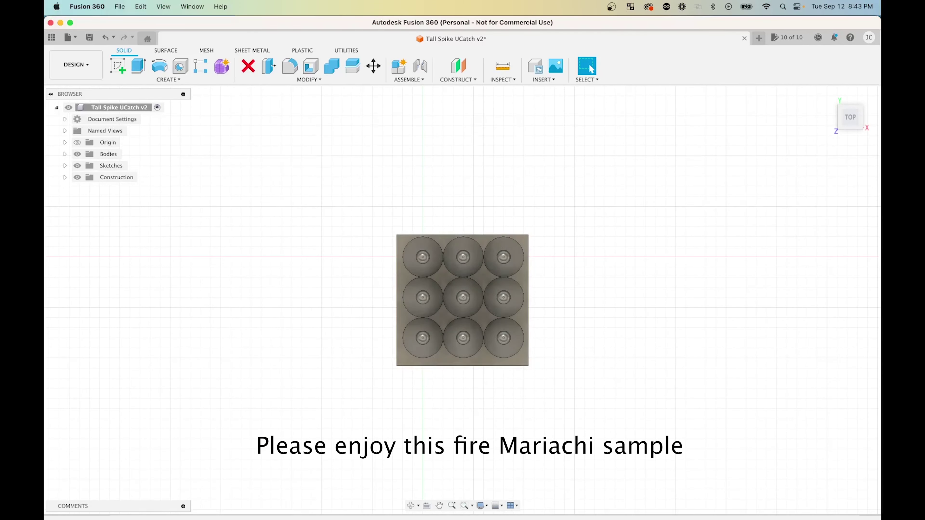
{"action": "left_click", "coordinate": [65, 166]}
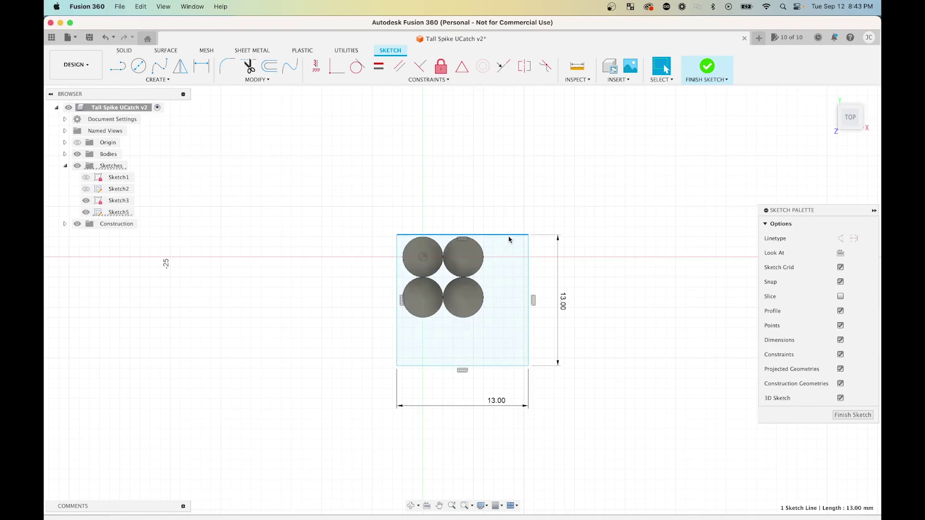
{"action": "key", "text": "Delete"}
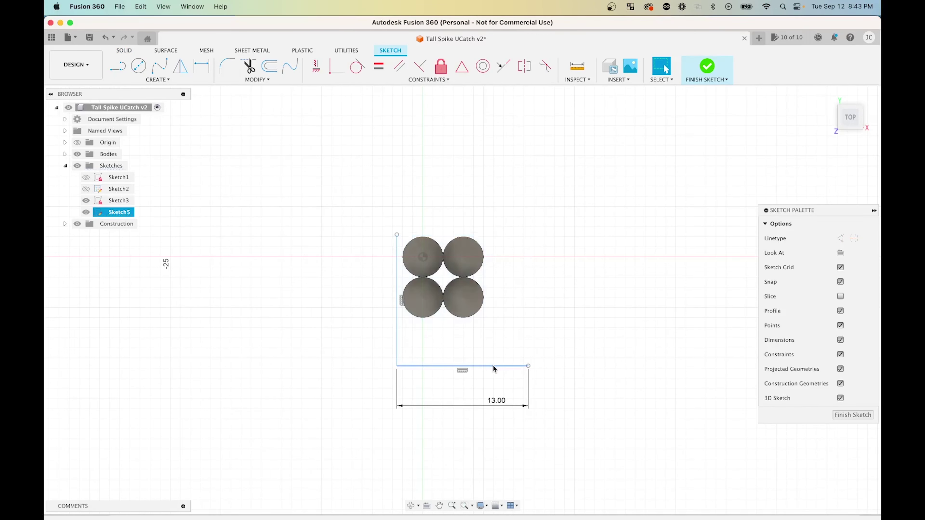
- Draw a 50 mm diameter circle centred on the origin spike in Sketch5 and finish the sketch
{"action": "key", "text": "c"}
{"action": "left_click", "coordinate": [422, 257]}
{"action": "type", "text": "50"}
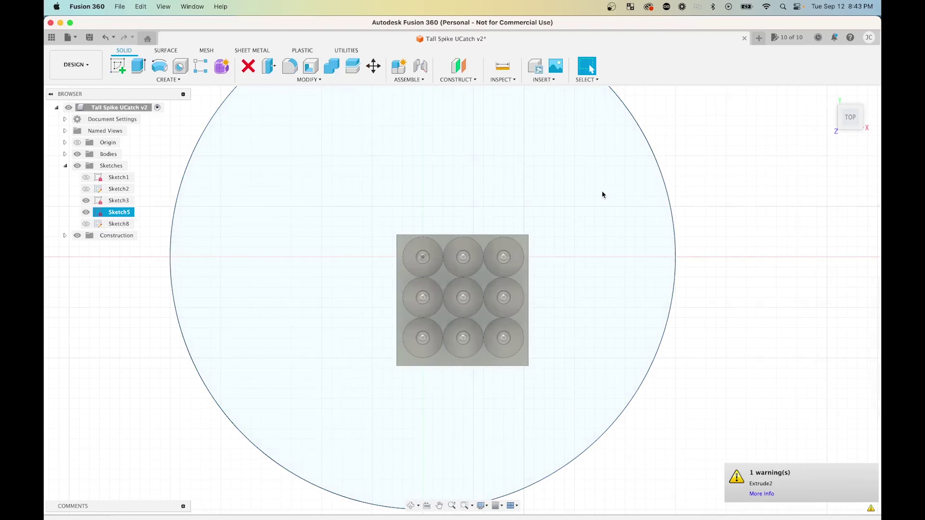
{"action": "mouse_move", "coordinate": [603, 194]}
{"action": "middle_mouse_down", "text": "shift"}
{"action": "mouse_move", "coordinate": [517, 291]}
{"action": "mouse_move", "coordinate": [470, 368]}
{"action": "middle_mouse_up", "text": "shift"}
{"action": "scroll", "coordinate": [471, 376], "scroll_direction": "up", "scroll_amount": 3}
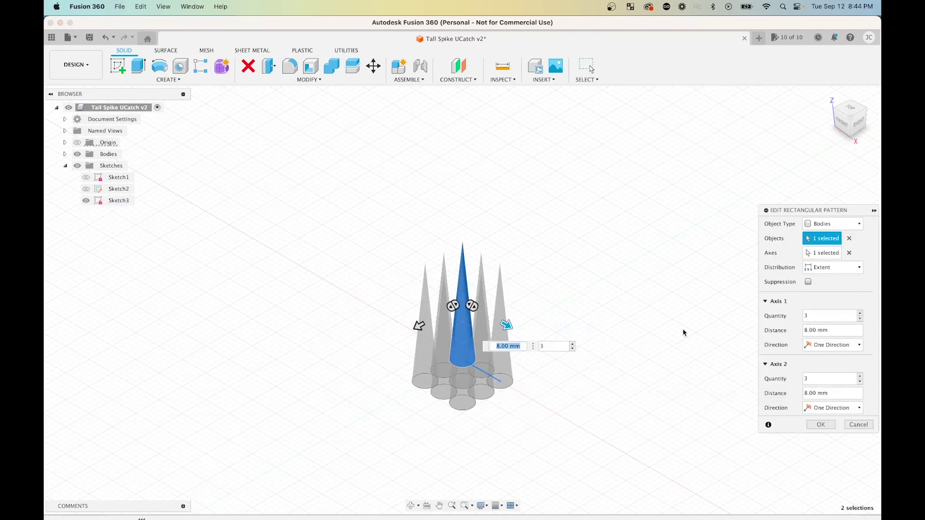
{"action": "left_click", "coordinate": [806, 227]}
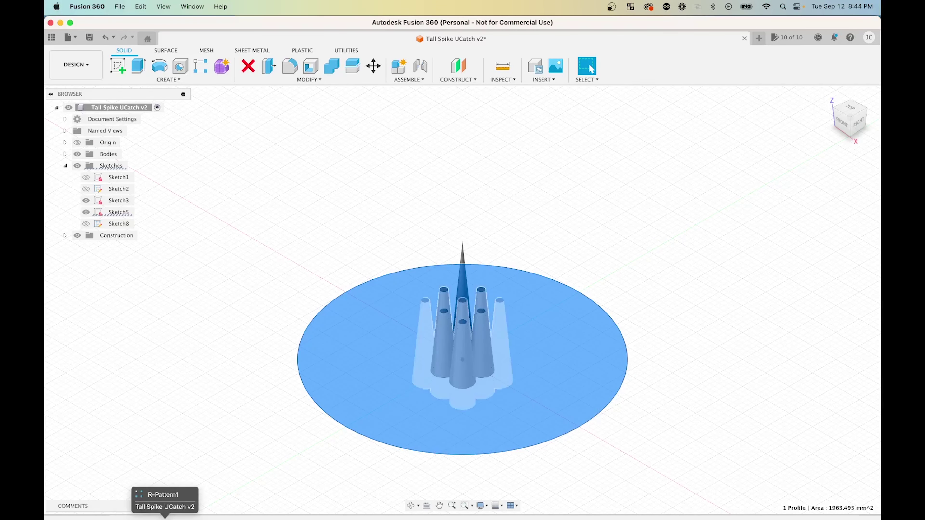
- Show the hidden spike bodies, including Body122 and Body125 to Body128
{"action": "key", "text": "e"}
{"action": "middle_click_drag", "start_coordinate": [375, 437], "coordinate": [375, 434], "text": "shift"}
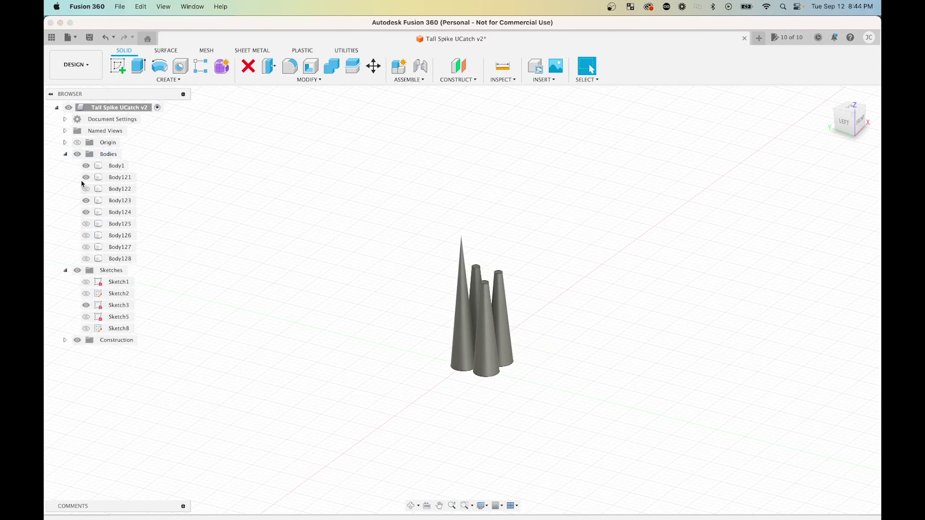
{"action": "right_click", "coordinate": [149, 407]}
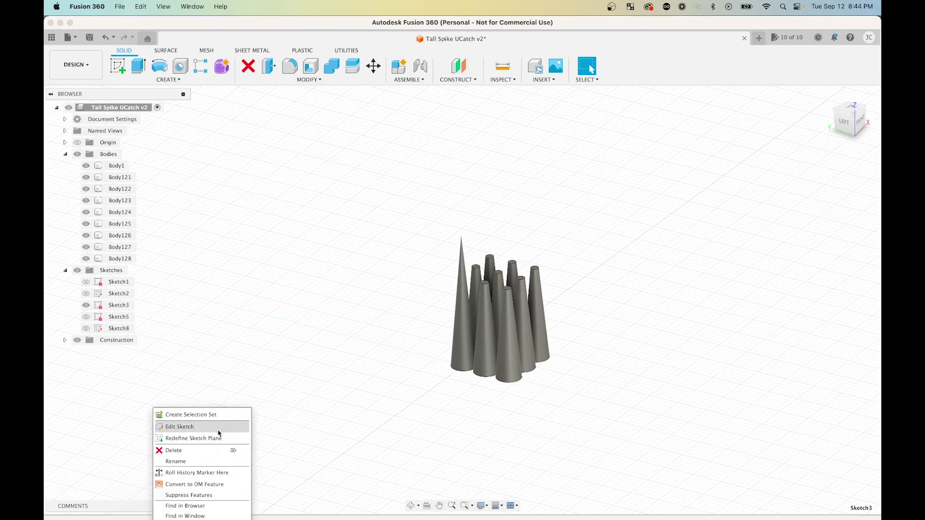
{"action": "left_click", "coordinate": [247, 431]}
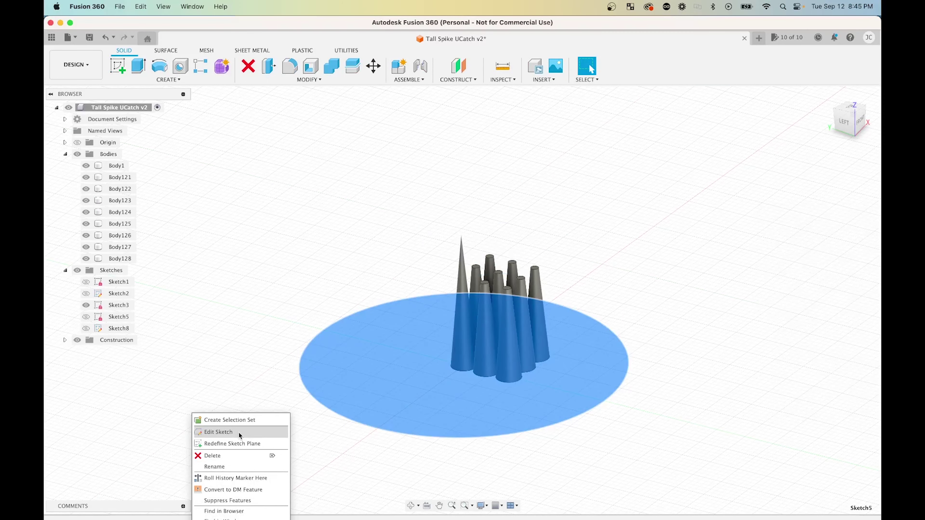
{"action": "left_click", "coordinate": [239, 434]}
- Extrude the circular profile 1.5 mm downward and join it to the spikes
{"action": "key", "text": "e"}
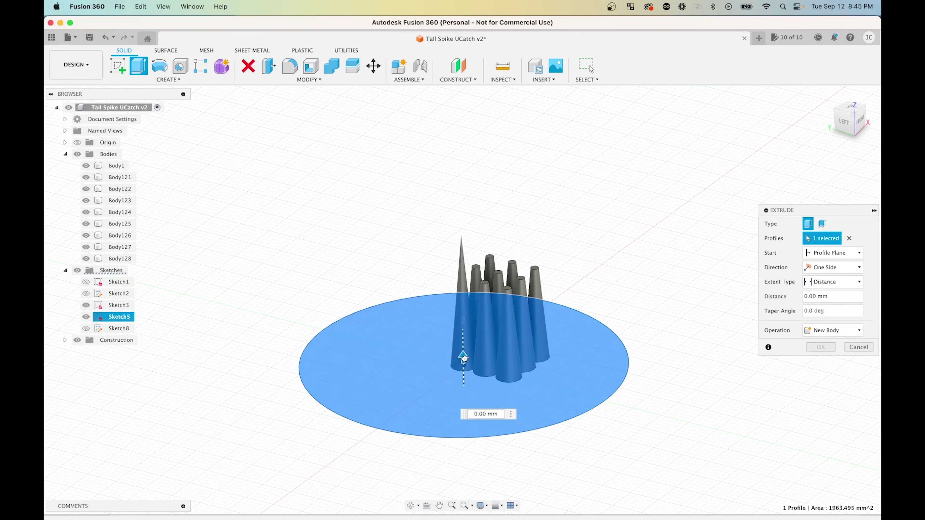
{"action": "left_click_drag", "start_coordinate": [463, 358], "coordinate": [463, 369]}
{"action": "left_click", "coordinate": [837, 331]}
{"action": "left_click", "coordinate": [823, 343]}
{"action": "left_click", "coordinate": [543, 389]}
{"action": "key", "text": "BackSpace"}
{"action": "key", "text": "BackSpace"}
{"action": "type", "text": "5.5"}
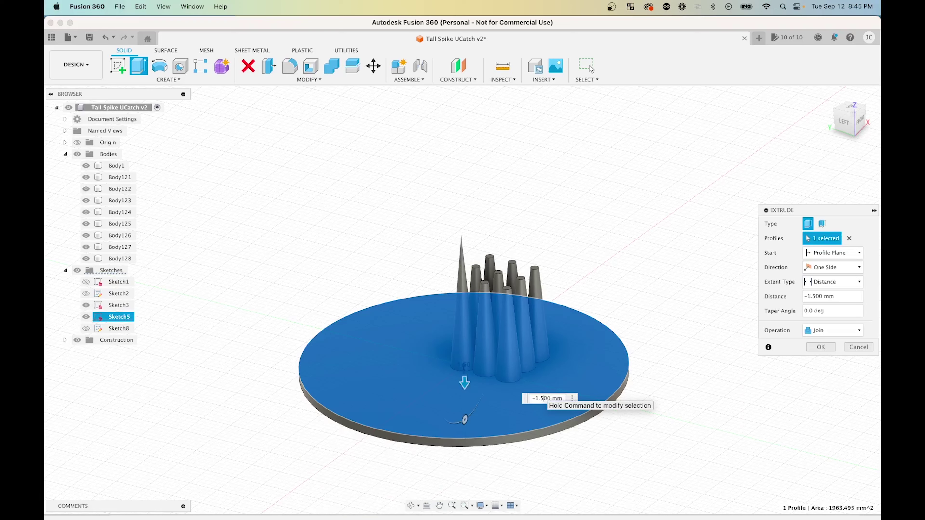
{"action": "key", "text": "Return"}
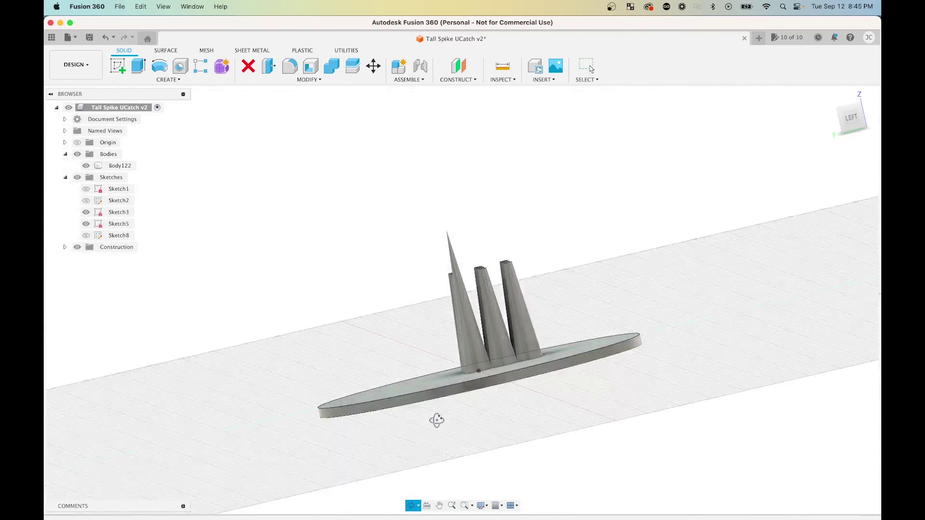
- Edit the spike pattern to extend it to an 8 by 8 grid
{"action": "right_click", "coordinate": [237, 510]}
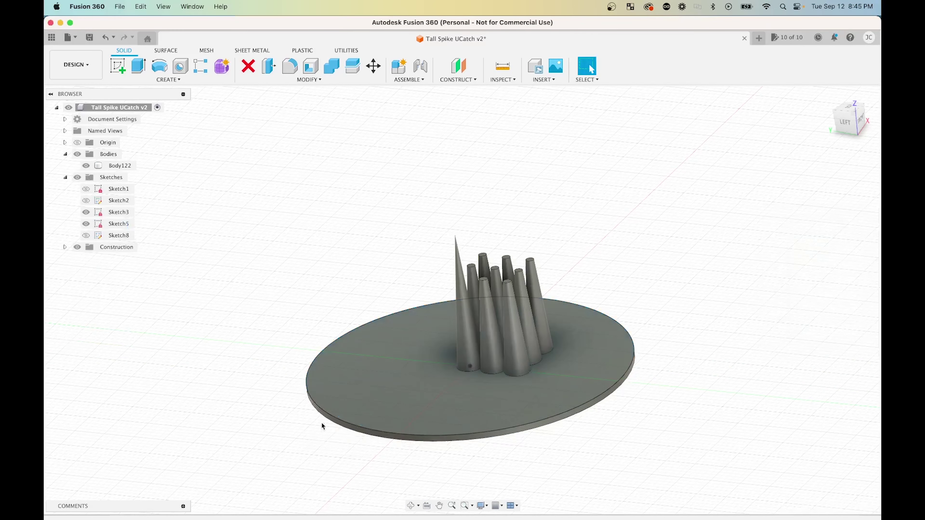
{"action": "left_click", "coordinate": [223, 440]}
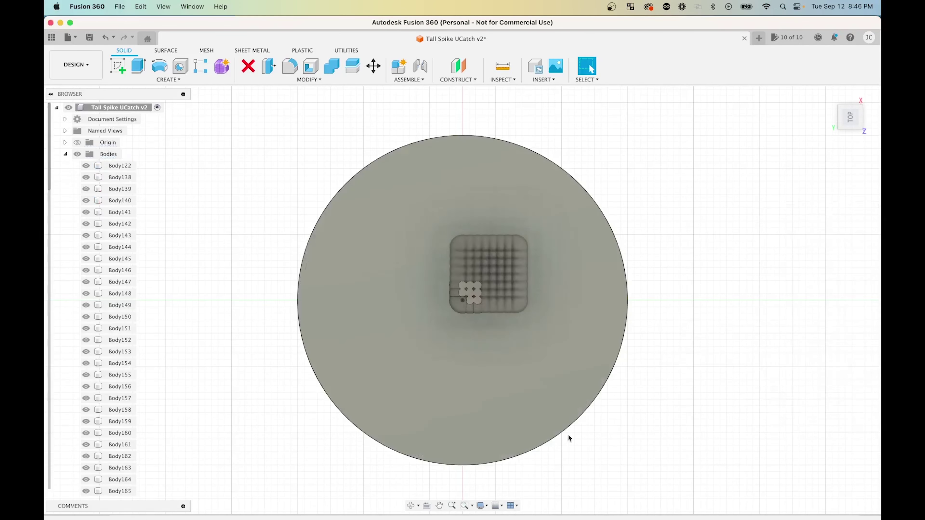
- Sketch a two-point rectangle around the 8 by 8 spike grid and dimension both sides to 33 mm
{"action": "left_click", "coordinate": [158, 80]}
{"action": "mouse_move", "coordinate": [190, 105]}
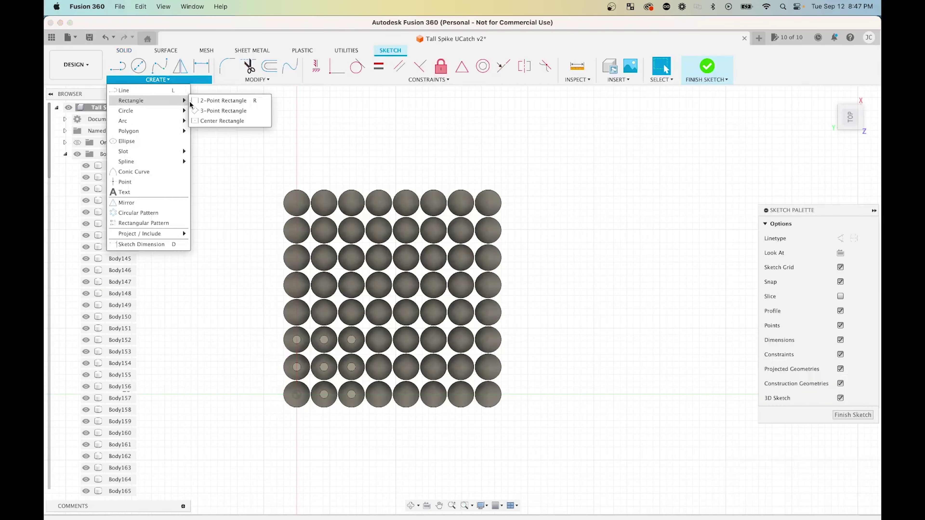
{"action": "left_click", "coordinate": [219, 101]}
{"action": "left_click", "coordinate": [283, 408]}
{"action": "left_click", "coordinate": [501, 189]}
{"action": "key", "text": "d"}
{"action": "left_click", "coordinate": [371, 190]}
{"action": "left_click", "coordinate": [367, 167]}
{"action": "key", "text": "Return"}
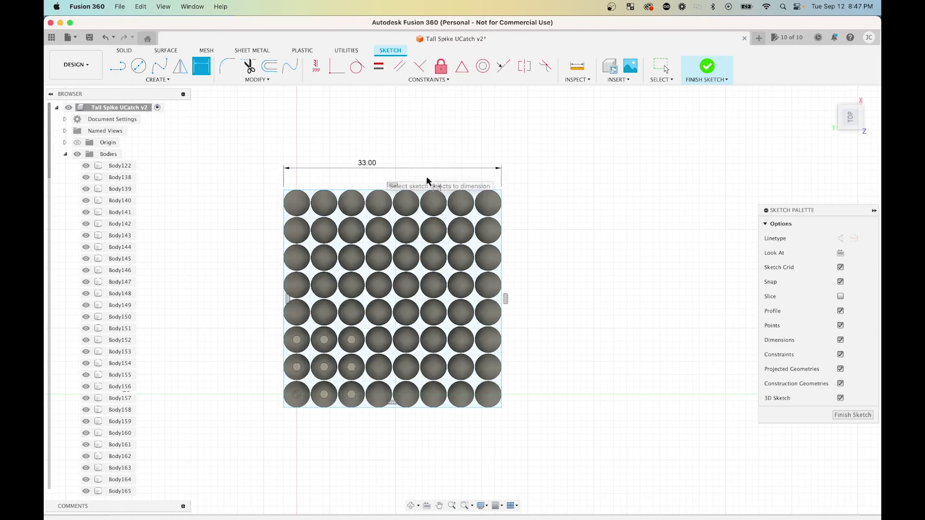
{"action": "left_click", "coordinate": [501, 299]}
{"action": "left_click", "coordinate": [541, 248]}
- Finish the sketch and extrude the 33 mm square 1 mm as a base joined to the spikes
{"action": "left_click", "coordinate": [706, 65]}
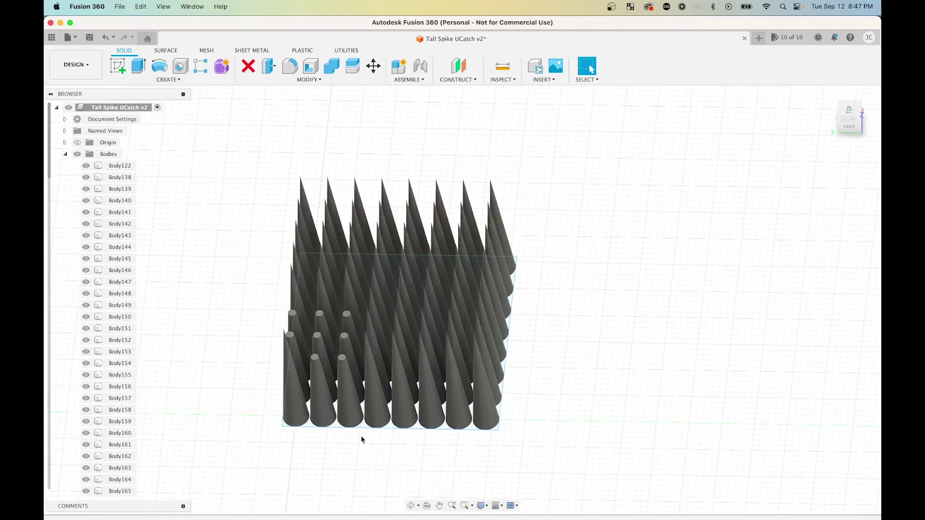
{"action": "key", "text": "e"}
{"action": "key", "text": "Return"}
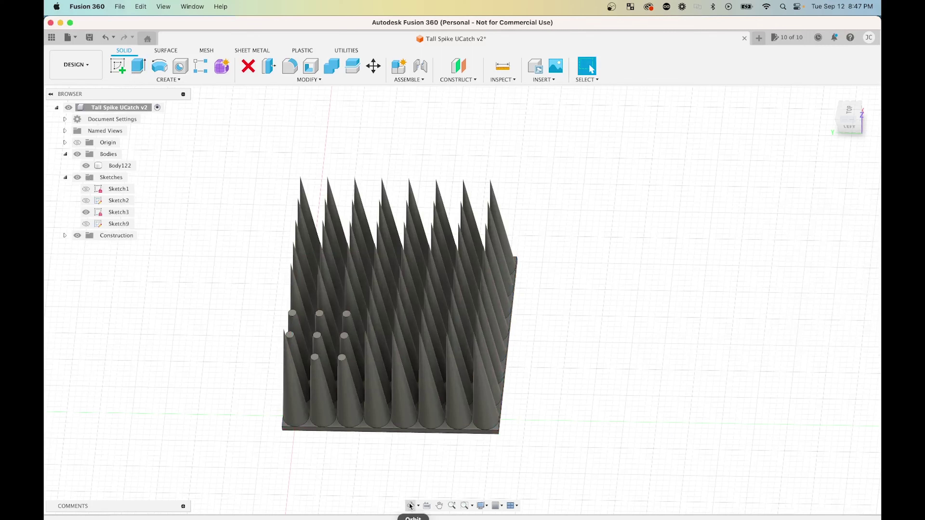
- Remove the old cut feature that truncates nine of the spike tips
{"action": "right_click", "coordinate": [183, 519]}
{"action": "left_click", "coordinate": [226, 470]}
{"action": "left_click", "coordinate": [829, 98]}
- Sketch a rectangle matching the base outline on the construction plane and extrude-cut it 6 mm downward through the spike tips
{"action": "left_click", "coordinate": [77, 236]}
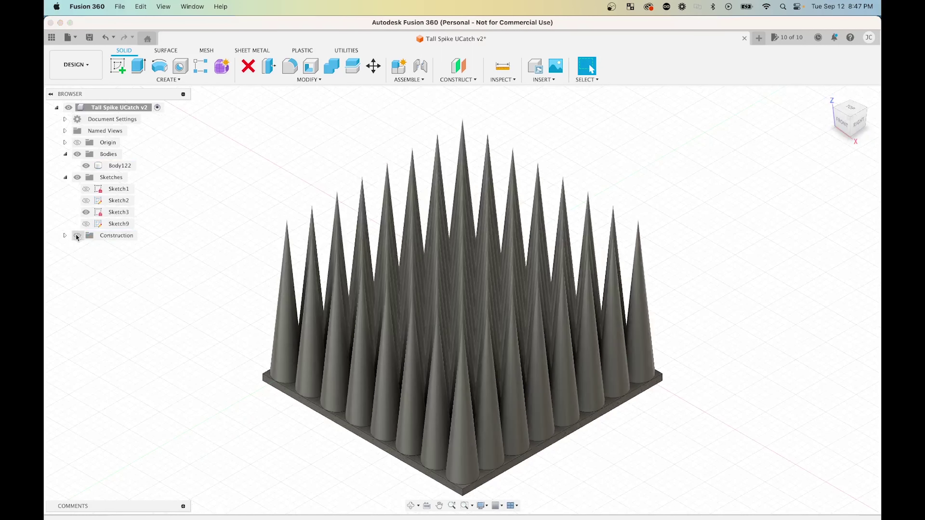
{"action": "left_click", "coordinate": [76, 236]}
{"action": "left_click", "coordinate": [850, 108]}
{"action": "left_click", "coordinate": [117, 66]}
{"action": "left_click", "coordinate": [233, 175]}
{"action": "left_click", "coordinate": [157, 79]}
{"action": "left_click", "coordinate": [197, 100]}
{"action": "left_click", "coordinate": [328, 152]}
{"action": "left_click", "coordinate": [611, 434]}
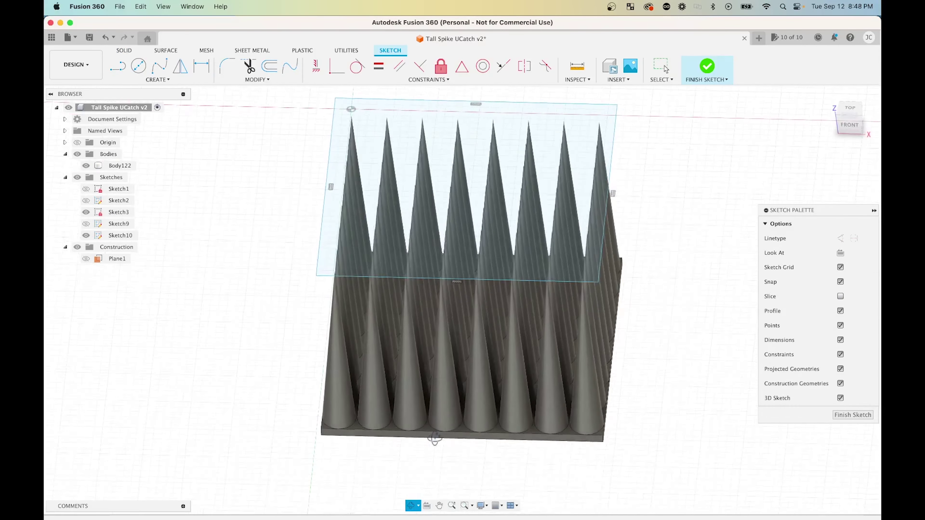
{"action": "key", "text": "e"}
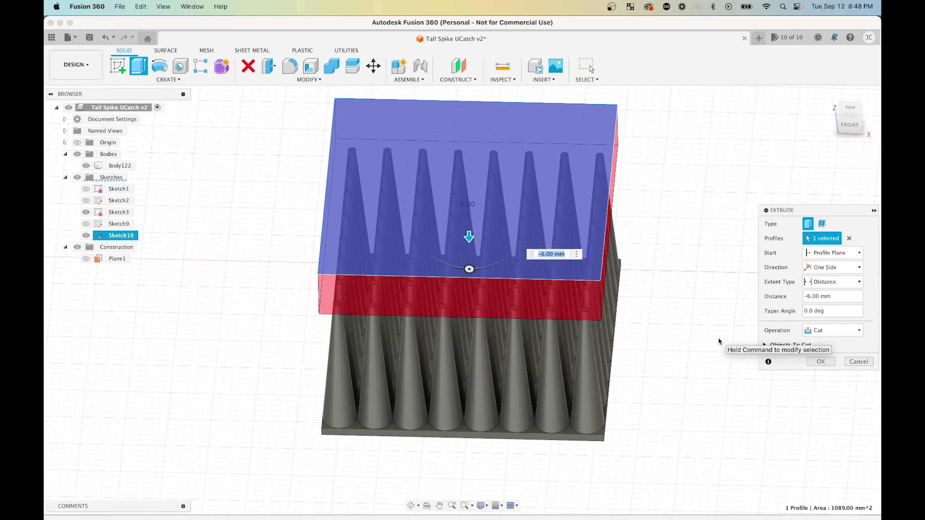
{"action": "key", "text": "Return"}
- Fillet the top edges of all 64 truncated spikes with a 0.4 mm radius
{"action": "left_click", "coordinate": [334, 304], "text": "shift"}
{"action": "left_click", "coordinate": [370, 305], "text": "shift"}
{"action": "left_click", "coordinate": [372, 284], "text": "shift"}
{"action": "left_click", "coordinate": [374, 262], "text": "shift"}
{"action": "left_click", "coordinate": [376, 240], "text": "shift"}
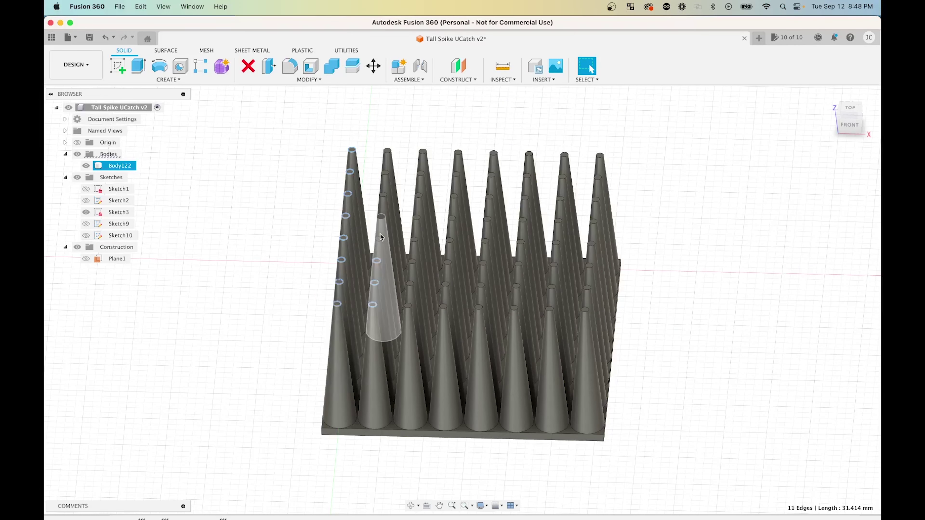
{"action": "left_click", "coordinate": [378, 218], "text": "shift"}
{"action": "left_click", "coordinate": [380, 195], "text": "shift"}
{"action": "left_click", "coordinate": [383, 174], "text": "shift"}
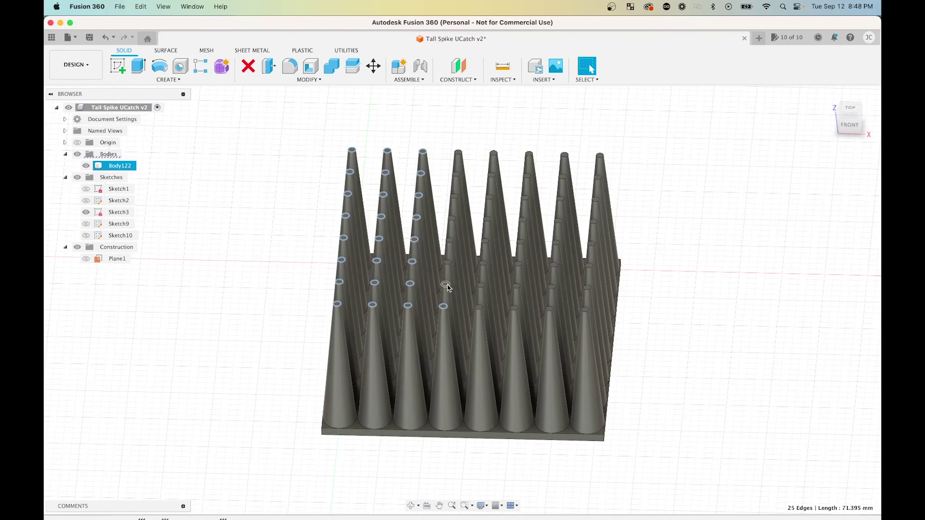
{"action": "left_click_drag", "start_coordinate": [448, 286], "coordinate": [452, 220]}
{"action": "left_click_drag", "start_coordinate": [491, 176], "coordinate": [517, 205]}
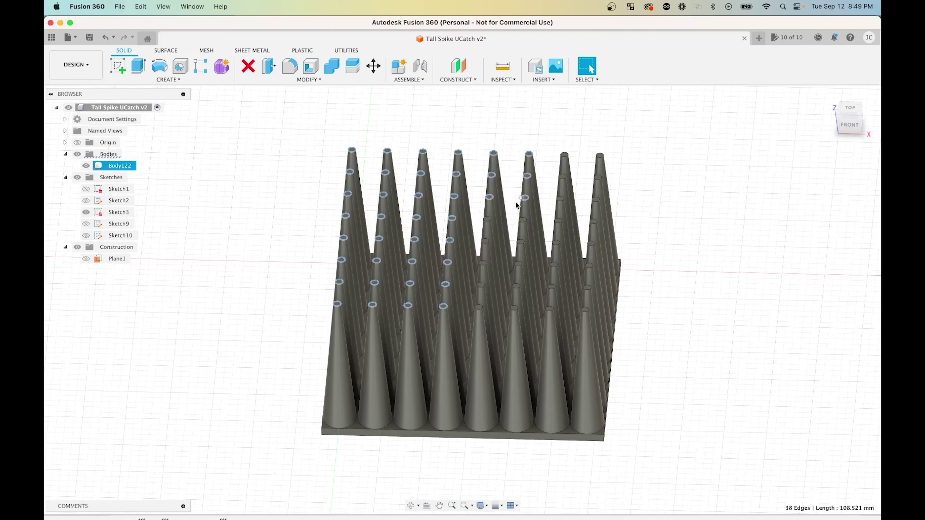
{"action": "mouse_move", "coordinate": [481, 287]}
{"action": "left_mouse_down"}
{"action": "mouse_move", "coordinate": [515, 288]}
{"action": "mouse_move", "coordinate": [553, 264]}
{"action": "mouse_move", "coordinate": [563, 178]}
{"action": "left_mouse_up"}
{"action": "left_click", "coordinate": [589, 266], "text": "shift"}
{"action": "left_click", "coordinate": [587, 287], "text": "shift"}
{"action": "left_click", "coordinate": [584, 310], "text": "shift"}
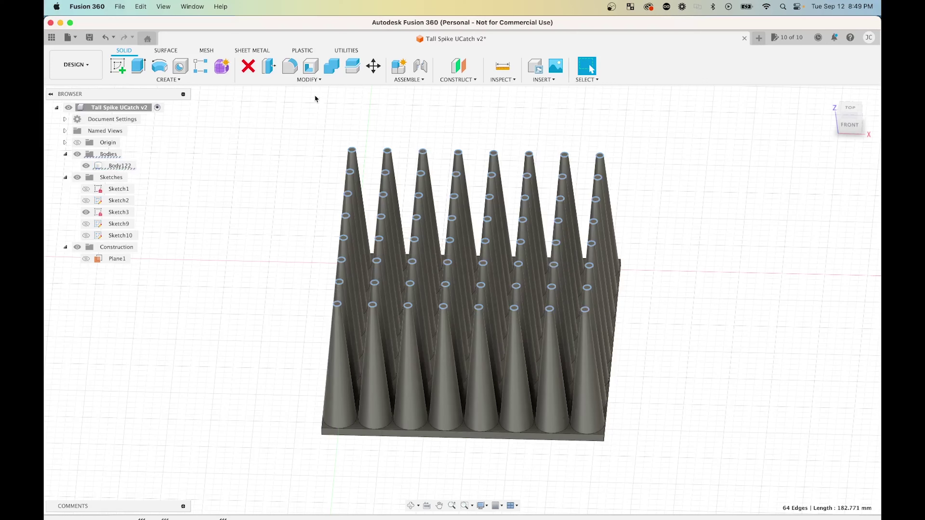
{"action": "left_click", "coordinate": [289, 66]}
{"action": "type", "text": "0.5"}
{"action": "key", "text": "BackSpace"}
{"action": "type", "text": "4"}
{"action": "key", "text": "Return"}
{"action": "middle_click_drag", "start_coordinate": [335, 484], "coordinate": [394, 459], "text": "shift"}
{"action": "scroll", "coordinate": [374, 317], "scroll_direction": "up", "scroll_amount": 5}
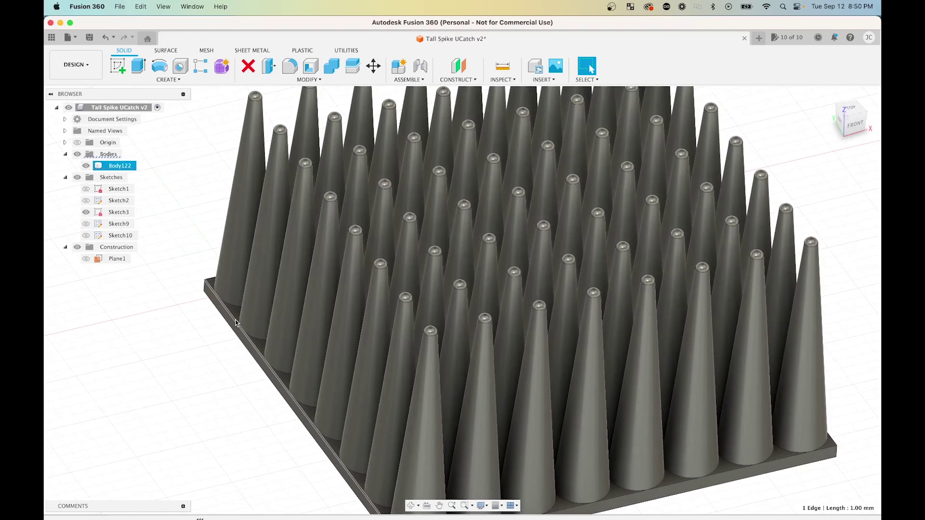
{"action": "scroll", "coordinate": [429, 328], "scroll_direction": "down", "scroll_amount": 3}
{"action": "left_click", "coordinate": [471, 421]}
{"action": "left_click", "coordinate": [290, 66]}
{"action": "key", "text": "Escape"}
- Fillet the four vertical corner edges of the base with a 2 mm radius, one pair at a time
{"action": "left_click", "coordinate": [432, 435]}
{"action": "left_click", "coordinate": [272, 220], "text": "shift"}
{"action": "left_click", "coordinate": [289, 66]}
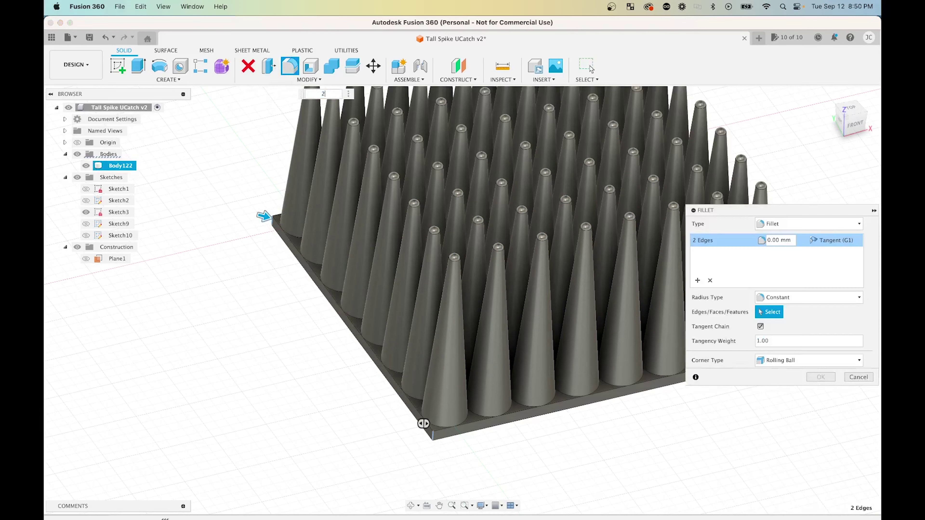
{"action": "type", "text": "1"}
{"action": "key", "text": "Return"}
{"action": "middle_click_drag", "start_coordinate": [643, 419], "coordinate": [561, 407], "text": "shift"}
{"action": "left_click", "coordinate": [646, 387]}
{"action": "left_click", "coordinate": [783, 155], "text": "shift"}
{"action": "left_click", "coordinate": [296, 63]}
{"action": "type", "text": "2"}
{"action": "key", "text": "Return"}
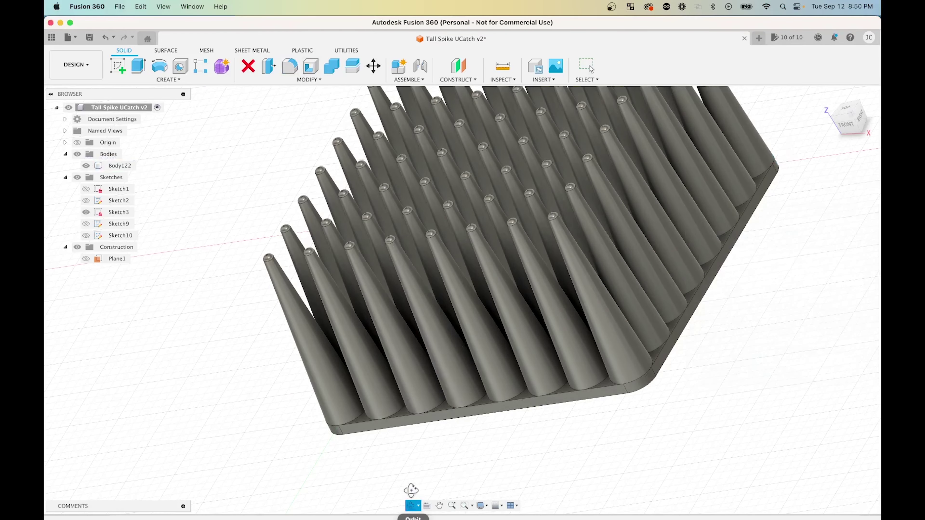
- Sketch a 2 mm diameter circle on the base in the gap between the four spikes nearest the origin
{"action": "left_click", "coordinate": [848, 111]}
{"action": "left_click", "coordinate": [118, 66]}
{"action": "left_click", "coordinate": [327, 100]}
{"action": "left_click", "coordinate": [138, 66]}
{"action": "left_click", "coordinate": [326, 141]}
{"action": "type", "text": "2"}
{"action": "key", "text": "Return"}
- Start a rectangular sketch pattern of the 2 mm circle with 7 copies over a 25 mm extent in X
{"action": "left_click", "coordinate": [157, 79]}
{"action": "left_click", "coordinate": [168, 222]}
{"action": "left_click", "coordinate": [337, 143]}
{"action": "left_click_drag", "start_coordinate": [334, 140], "coordinate": [447, 142]}
{"action": "key", "text": "Tab"}
{"action": "type", "text": "8"}
{"action": "left_click_drag", "start_coordinate": [690, 283], "coordinate": [671, 284]}
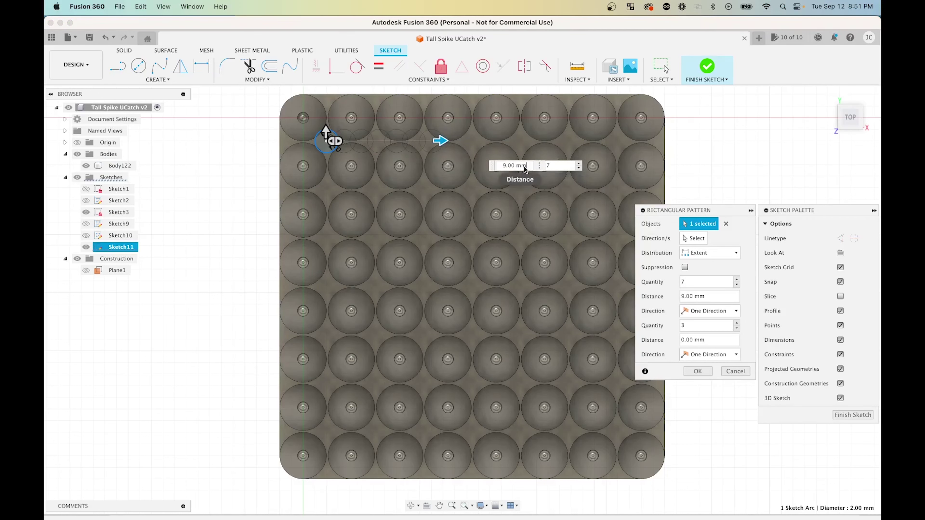
{"action": "type", "text": "25"}
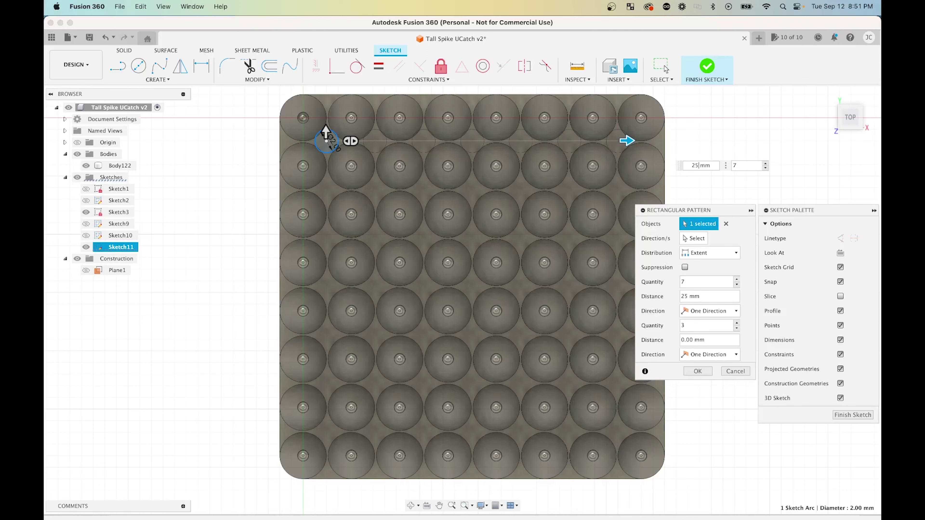
- Set the pattern's second direction to 7 copies over -25 mm and create the grid of circles
{"action": "left_click_drag", "start_coordinate": [692, 326], "coordinate": [674, 327]}
{"action": "type", "text": "7"}
{"action": "key", "text": "Tab"}
{"action": "type", "text": "25"}
{"action": "left_click", "coordinate": [681, 341]}
{"action": "type", "text": "-"}
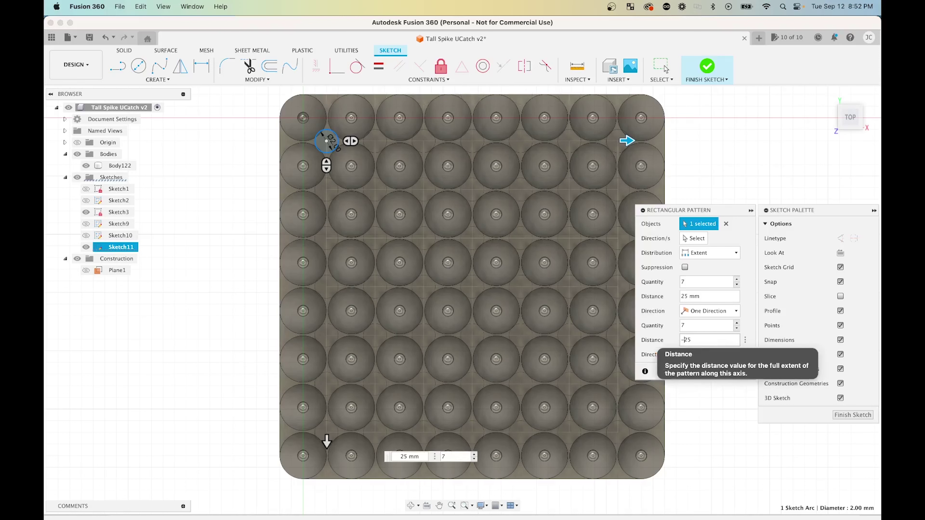
{"action": "key", "text": "Return"}
{"action": "key", "text": "e"}
{"action": "left_click", "coordinate": [617, 141]}
{"action": "left_click", "coordinate": [569, 140]}
{"action": "left_click", "coordinate": [521, 141]}
{"action": "left_click", "coordinate": [78, 154]}
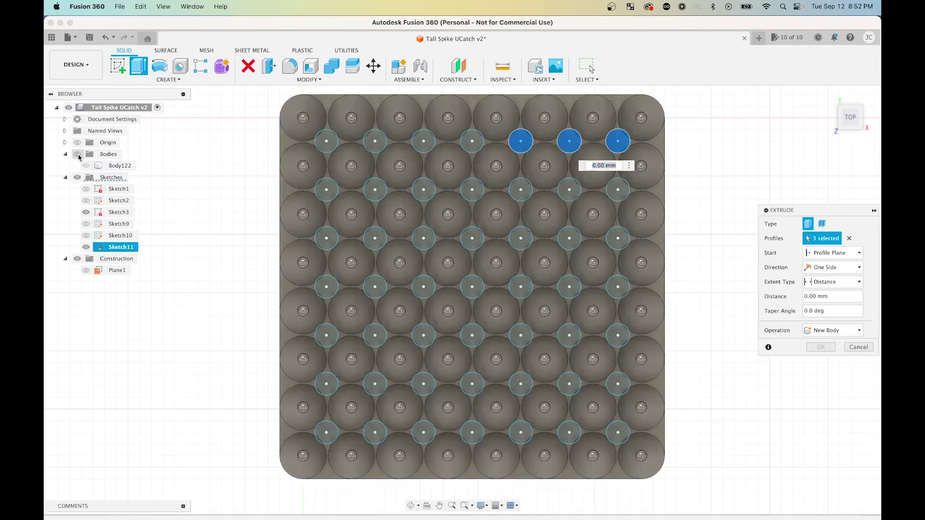
{"action": "left_click_drag", "start_coordinate": [291, 113], "coordinate": [264, 117]}
{"action": "key", "text": "Escape"}
- Extrude-cut all 49 circle profiles by -30 mm through Body122, hiding the body while selecting the profiles
{"action": "left_click", "coordinate": [86, 165]}
{"action": "key", "text": "e"}
{"action": "left_click", "coordinate": [411, 505]}
{"action": "left_click_drag", "start_coordinate": [473, 327], "coordinate": [466, 251]}
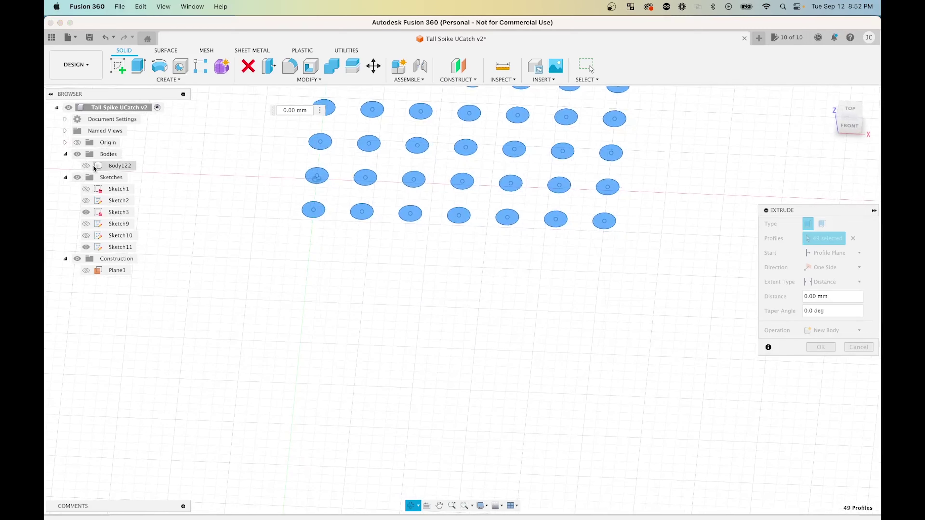
{"action": "left_click", "coordinate": [86, 166]}
{"action": "key", "text": "Escape"}
{"action": "type", "text": "-30"}
{"action": "left_click", "coordinate": [833, 330]}
{"action": "left_click", "coordinate": [819, 355]}
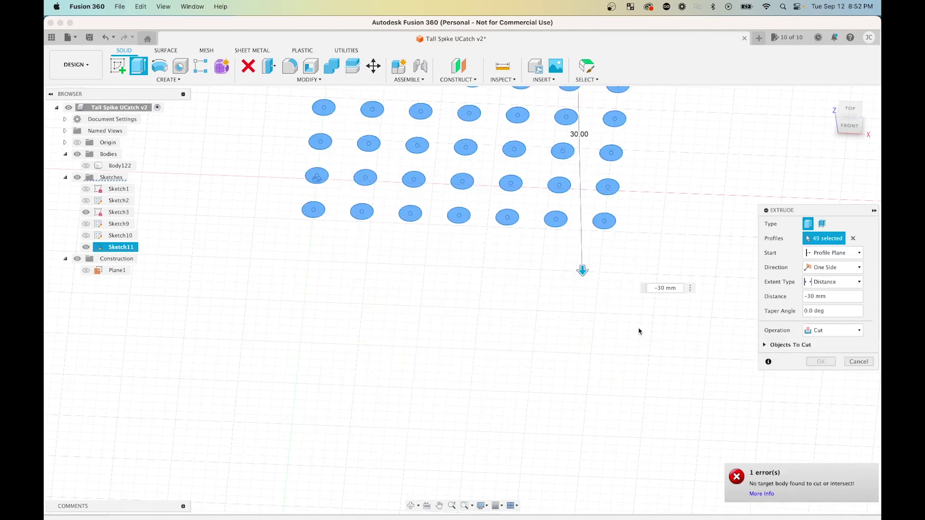
{"action": "left_click", "coordinate": [86, 166]}
{"action": "left_click", "coordinate": [820, 361]}
- Inspect the perforated spike swatch and send it to Bambu Studio for 3D printing
{"action": "left_click", "coordinate": [411, 506]}
{"action": "left_click_drag", "start_coordinate": [419, 346], "coordinate": [357, 357]}
{"action": "left_click", "coordinate": [71, 37]}
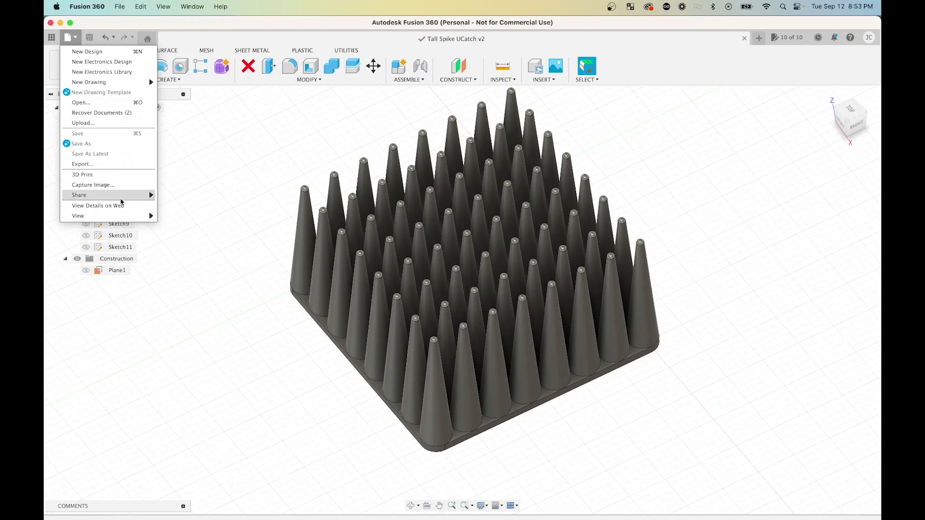
{"action": "left_click", "coordinate": [82, 174]}
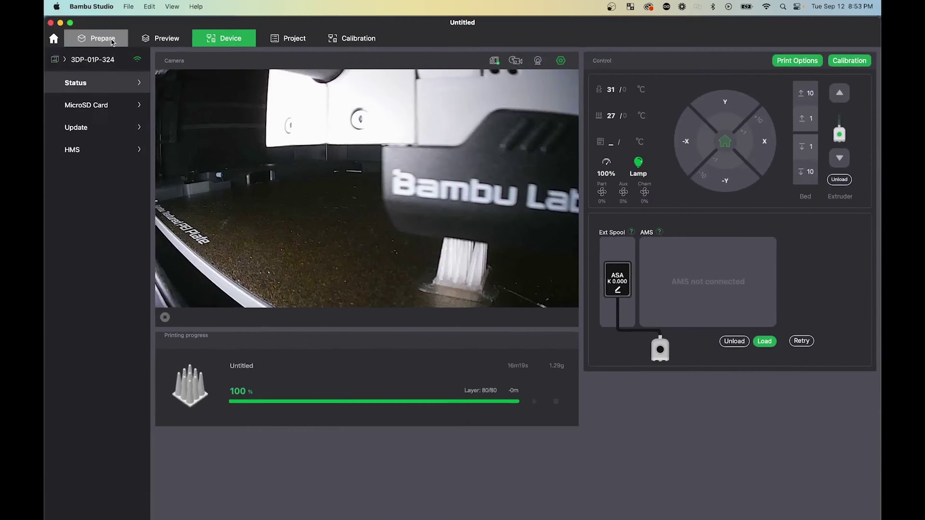
- Set the print filament to Generic TPU in the preparation view and slice the plate with the spike swatch
{"action": "left_click", "coordinate": [103, 38]}
{"action": "left_click", "coordinate": [138, 92]}
{"action": "scroll", "coordinate": [140, 263], "scroll_direction": "down", "scroll_amount": 5}
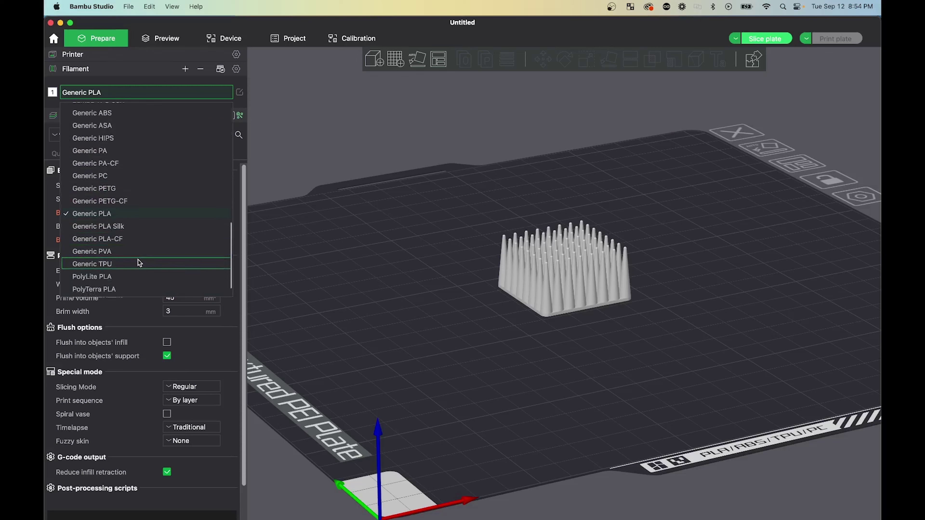
{"action": "left_click", "coordinate": [140, 263]}
{"action": "left_click", "coordinate": [765, 38]}
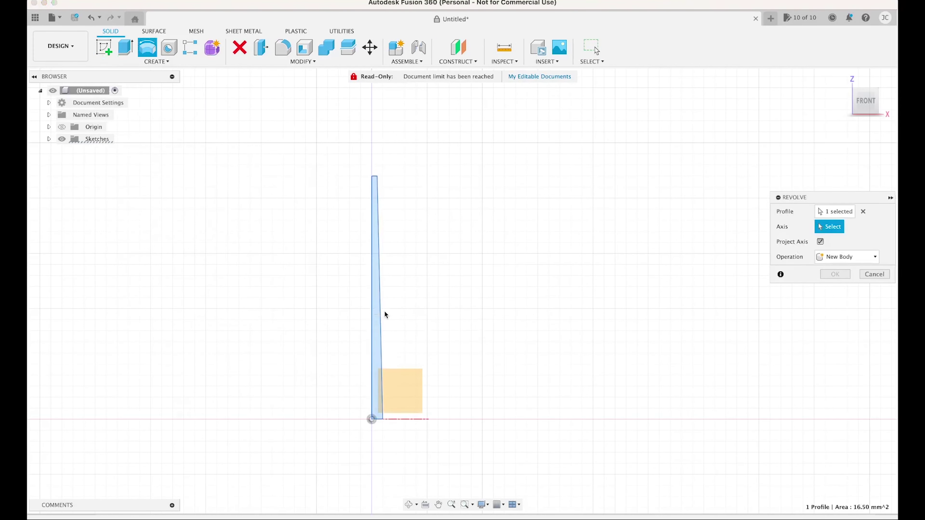
- Switch to Fusion 360, revolve the tapered profile into a solid spike and fillet its top edge
{"action": "left_click", "coordinate": [375, 314]}
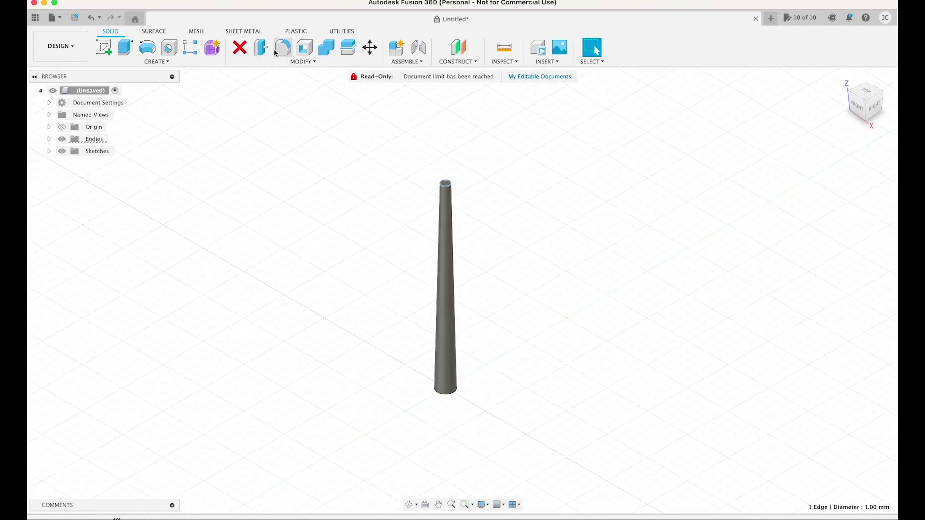
{"action": "left_click", "coordinate": [275, 52]}
- Start a rectangular pattern of the spike body along the X and Y axes
{"action": "left_click", "coordinate": [157, 62]}
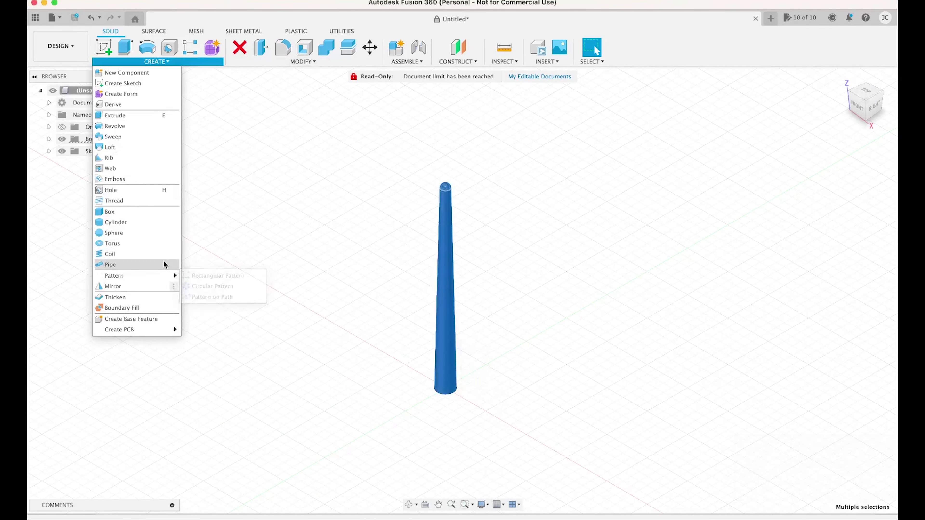
{"action": "mouse_move", "coordinate": [166, 275]}
{"action": "left_click", "coordinate": [200, 279]}
{"action": "left_click", "coordinate": [440, 293]}
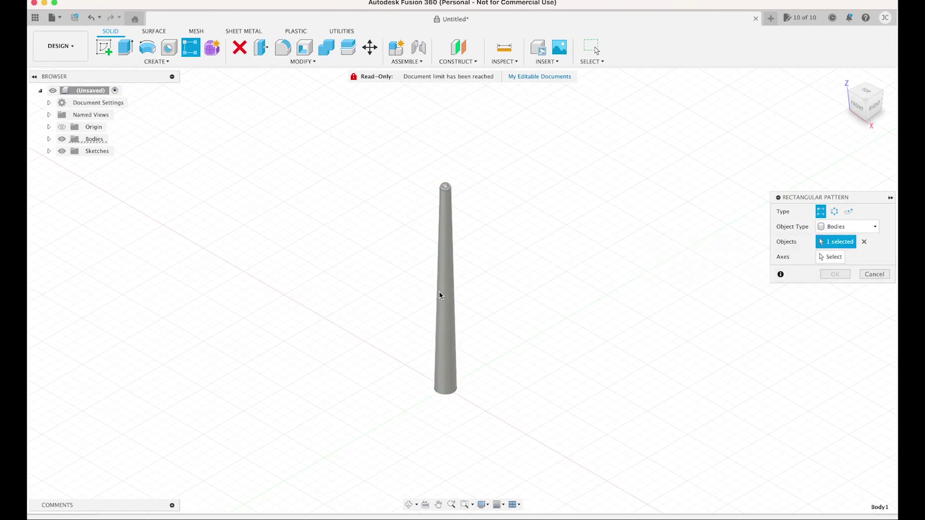
{"action": "left_click", "coordinate": [469, 364]}
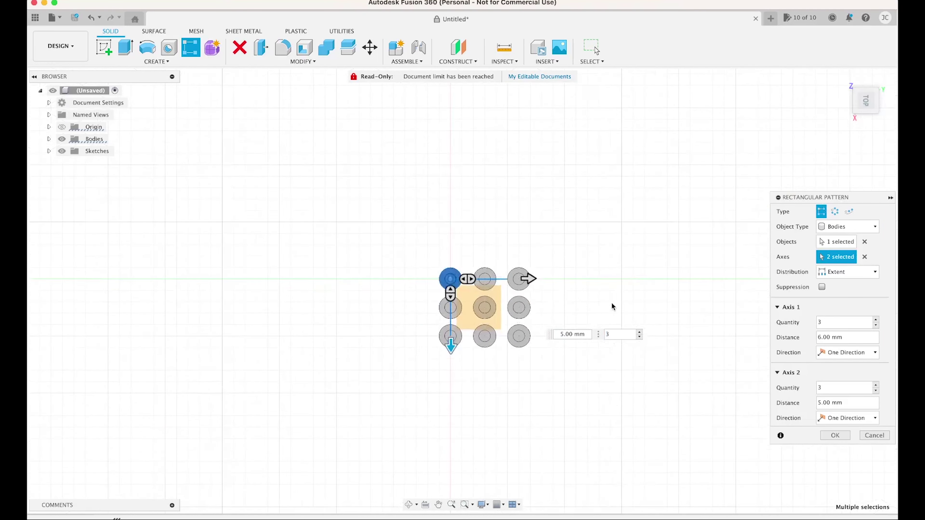
- Set both directions of the spike pattern to 4 copies over 6 mm
{"action": "scroll", "coordinate": [488, 302], "scroll_direction": "up", "scroll_amount": 5}
{"action": "double_click", "coordinate": [820, 323]}
{"action": "type", "text": "4"}
{"action": "key", "text": "Tab"}
{"action": "type", "text": "464"}
{"action": "key", "text": "Tab"}
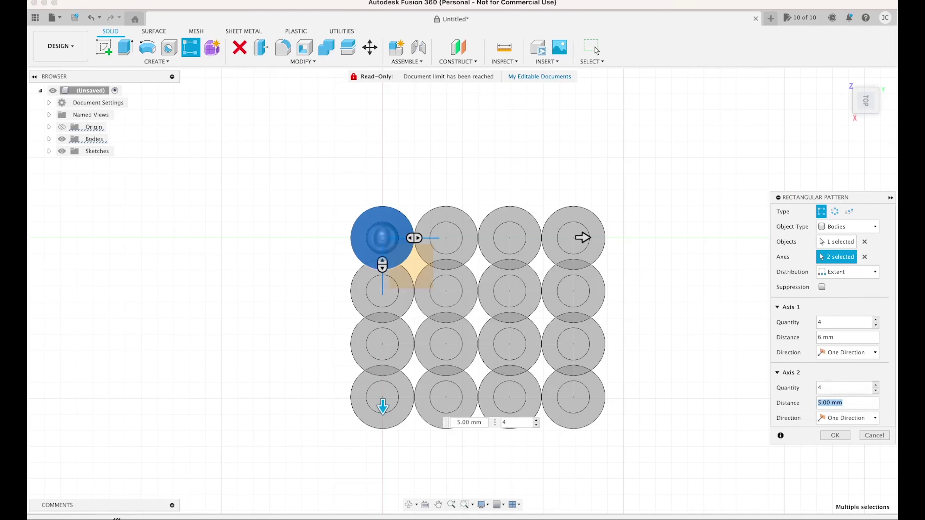
{"action": "type", "text": "6"}
- Make both directions of the spike pattern symmetric
{"action": "left_click", "coordinate": [848, 353]}
{"action": "left_click", "coordinate": [842, 379]}
{"action": "left_click", "coordinate": [845, 418]}
{"action": "left_click", "coordinate": [841, 441]}
{"action": "scroll", "coordinate": [535, 261], "scroll_direction": "down", "scroll_amount": 5}
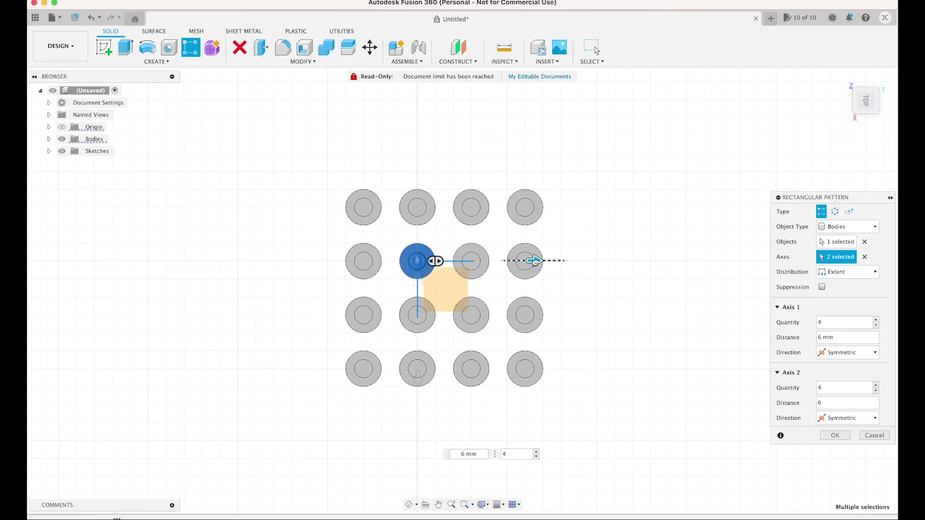
- Set both pattern directions to 20 copies with a 20 mm distance and create the spike grid
{"action": "left_click_drag", "start_coordinate": [535, 262], "coordinate": [500, 261]}
{"action": "left_click", "coordinate": [875, 320]}
{"action": "type", "text": "20"}
{"action": "key", "text": "Tab"}
{"action": "type", "text": "21"}
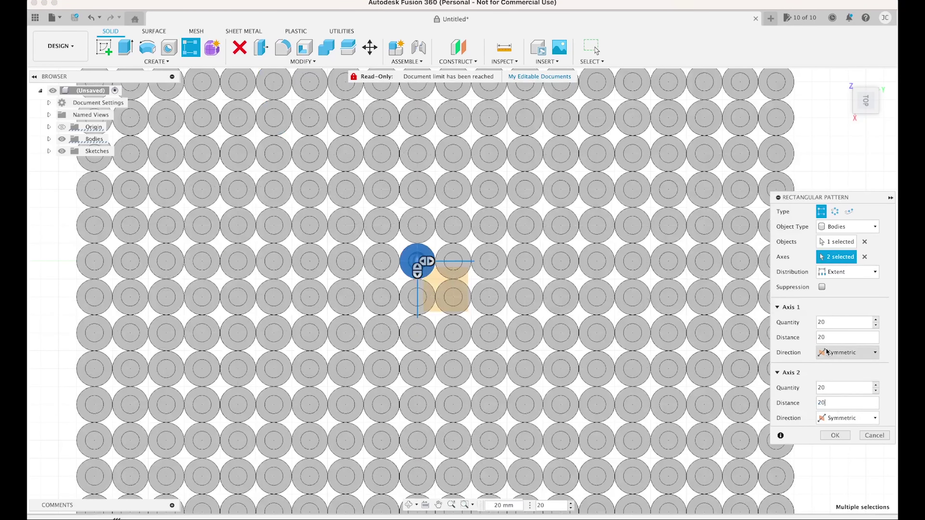
{"action": "left_click", "coordinate": [850, 84]}
{"action": "left_click", "coordinate": [852, 322]}
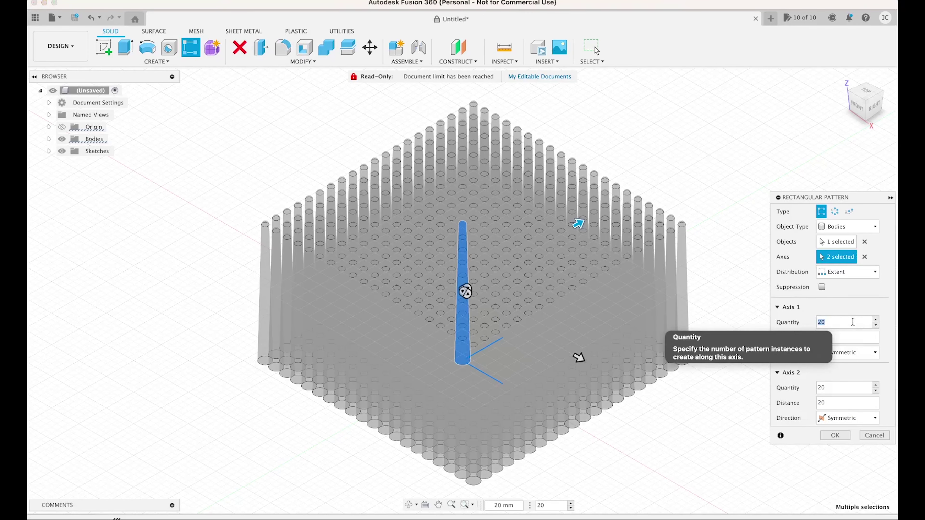
{"action": "key", "text": "Return"}
- Save the design as Mesh and inspect the spike grid from several angles
{"action": "left_click", "coordinate": [35, 17]}
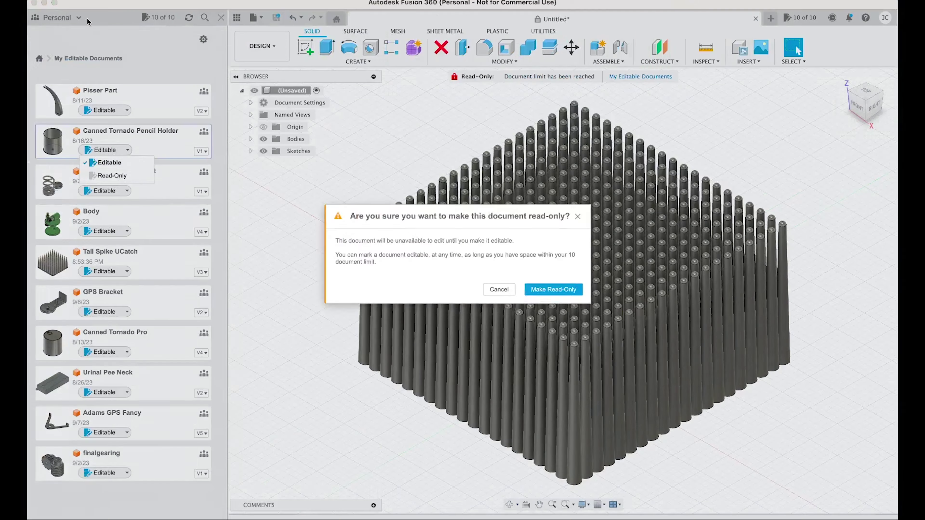
{"action": "left_click", "coordinate": [553, 290]}
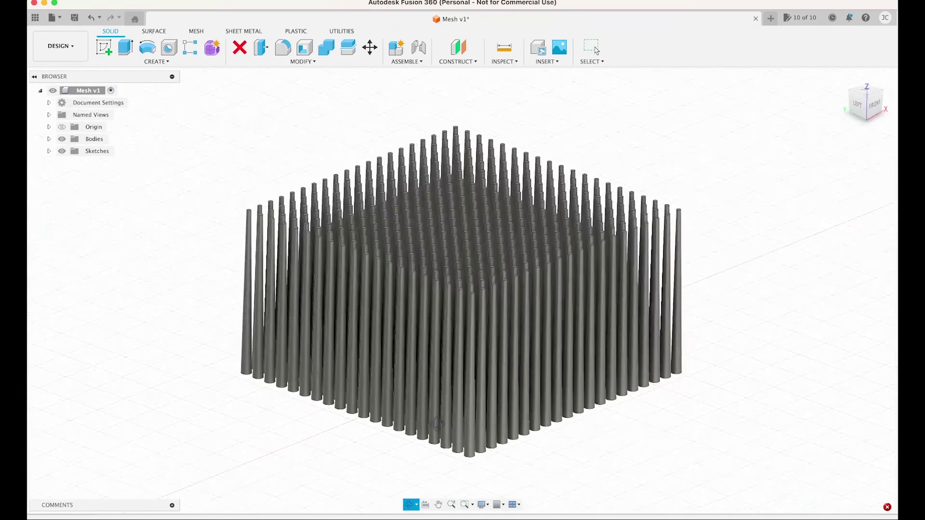
{"action": "middle_click_drag", "start_coordinate": [447, 409], "coordinate": [526, 221], "text": "shift"}
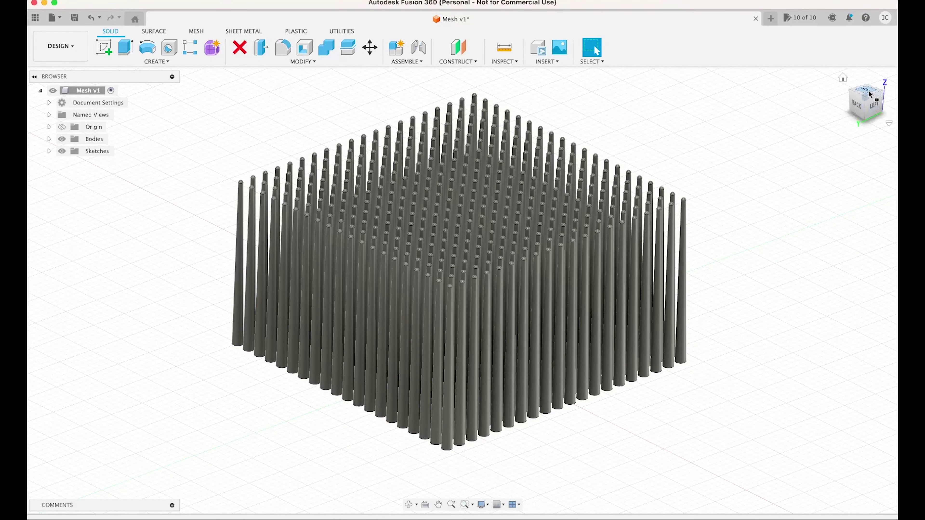
- Sketch a circle centred on the origin on the horizontal plane, almost as wide as the spike grid
{"action": "left_click", "coordinate": [869, 94]}
{"action": "left_click", "coordinate": [105, 47]}
{"action": "left_click", "coordinate": [439, 249]}
{"action": "key", "text": "c"}
{"action": "left_click", "coordinate": [456, 266]}
{"action": "left_click", "coordinate": [538, 398]}
{"action": "key", "text": "Escape"}
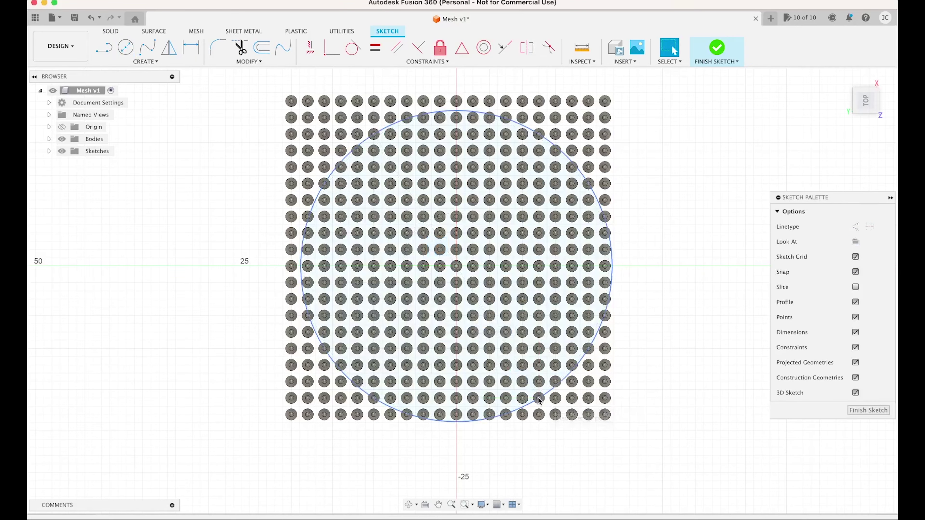
- Extrude the circle by -1 mm with the Join operation as a base disc under the spikes
{"action": "left_click", "coordinate": [538, 400]}
{"action": "key", "text": "e"}
{"action": "type", "text": "-1"}
{"action": "left_click", "coordinate": [840, 323]}
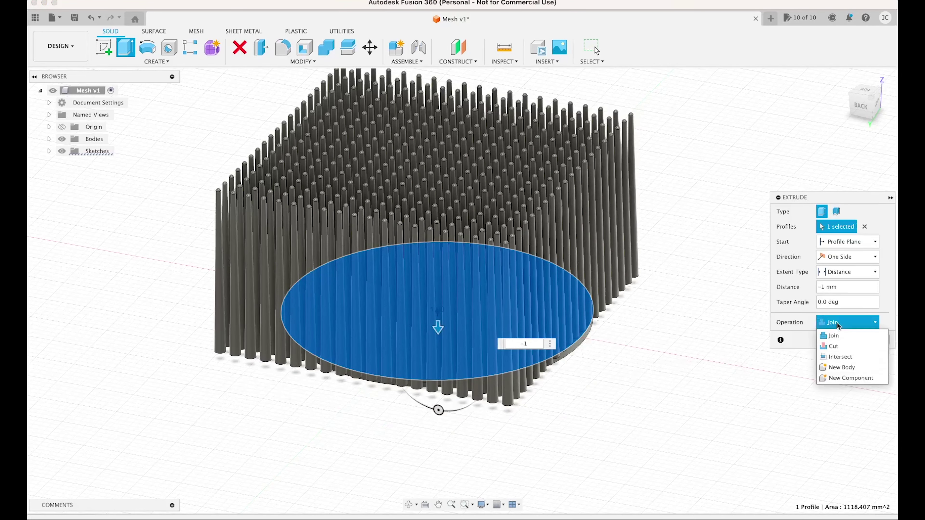
{"action": "left_click", "coordinate": [834, 337]}
{"action": "left_click", "coordinate": [835, 340]}
{"action": "middle_click_drag", "start_coordinate": [514, 386], "coordinate": [469, 308], "text": "shift"}
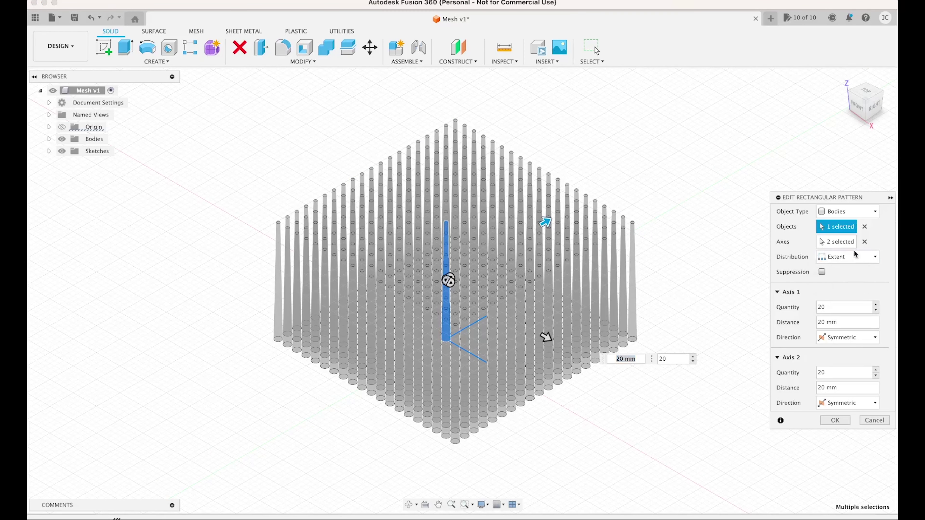
{"action": "left_click", "coordinate": [854, 257]}
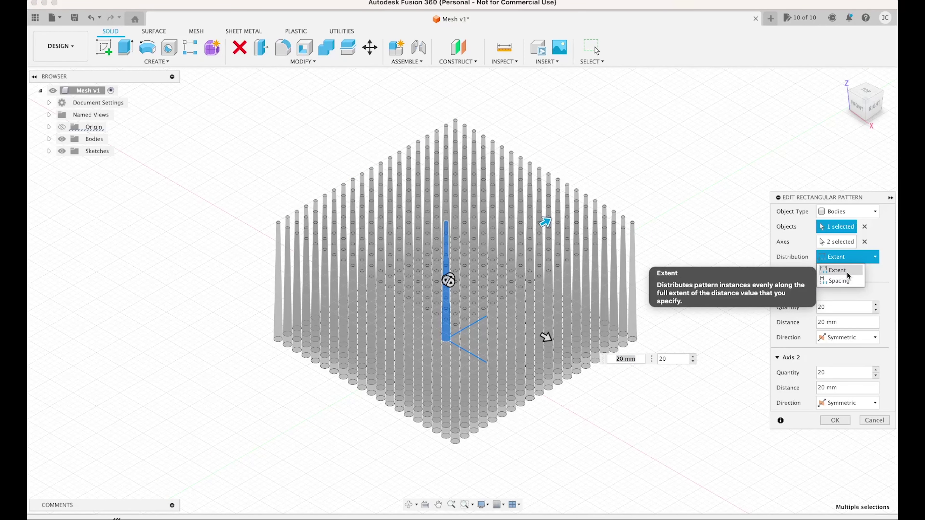
{"action": "left_click", "coordinate": [847, 271]}
{"action": "left_click", "coordinate": [874, 420]}
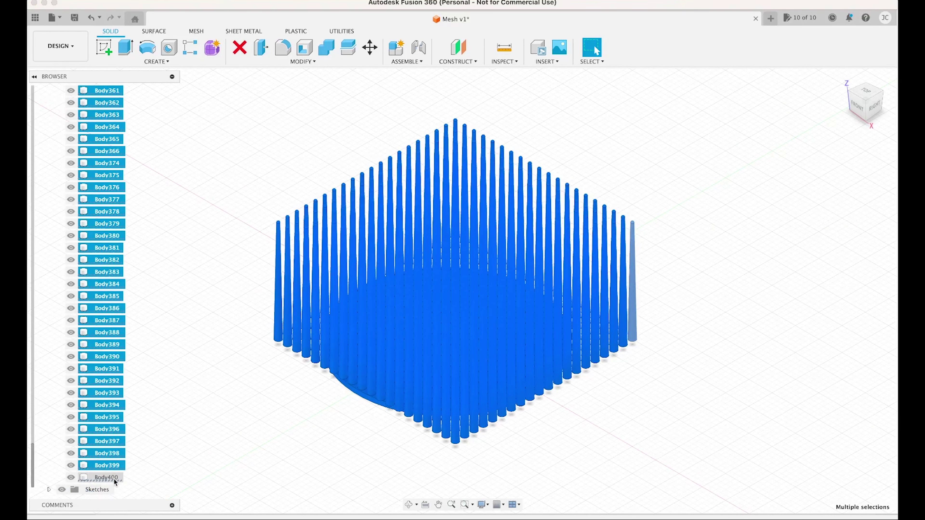
- Make the extruded base disc a separate body and hide it, Body401
{"action": "middle_click_drag", "start_coordinate": [325, 378], "coordinate": [388, 436], "text": "shift"}
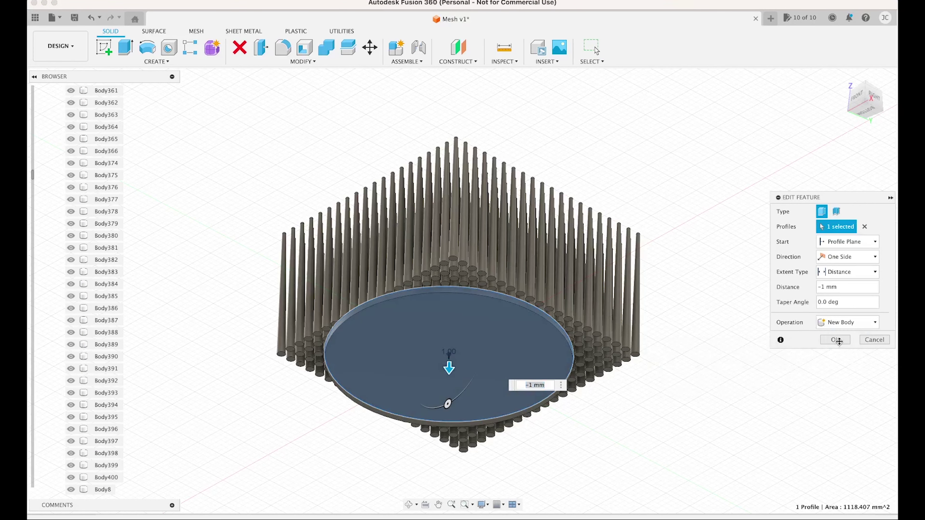
{"action": "left_click", "coordinate": [836, 340]}
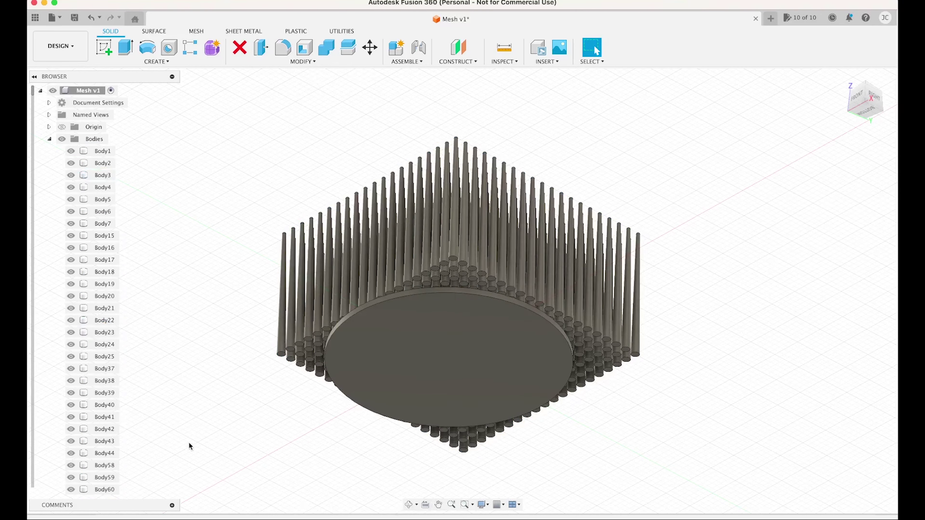
{"action": "scroll", "coordinate": [109, 327], "scroll_direction": "down", "scroll_amount": 20}
{"action": "left_click", "coordinate": [71, 477]}
- Combine all the spike bodies with the Join operation, leaving out the hidden disc
{"action": "left_click_drag", "start_coordinate": [681, 462], "coordinate": [329, 49]}
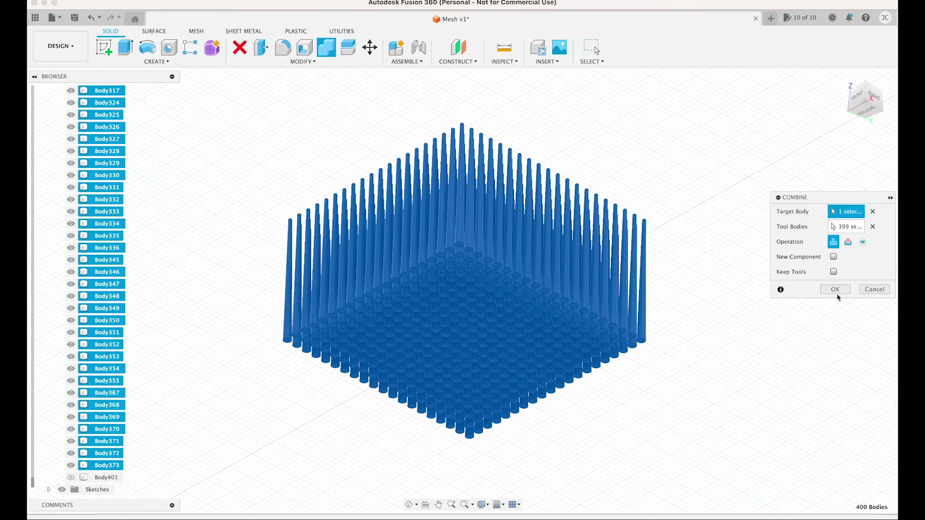
{"action": "left_click", "coordinate": [835, 289]}
{"action": "middle_click_drag", "start_coordinate": [350, 386], "coordinate": [466, 470], "text": "shift"}
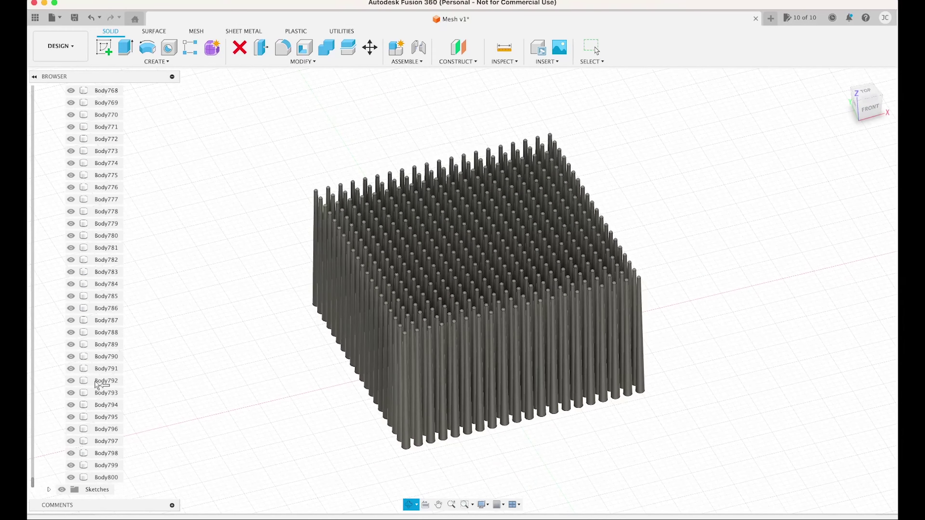
{"action": "scroll", "coordinate": [102, 384], "scroll_direction": "up", "scroll_amount": 20}
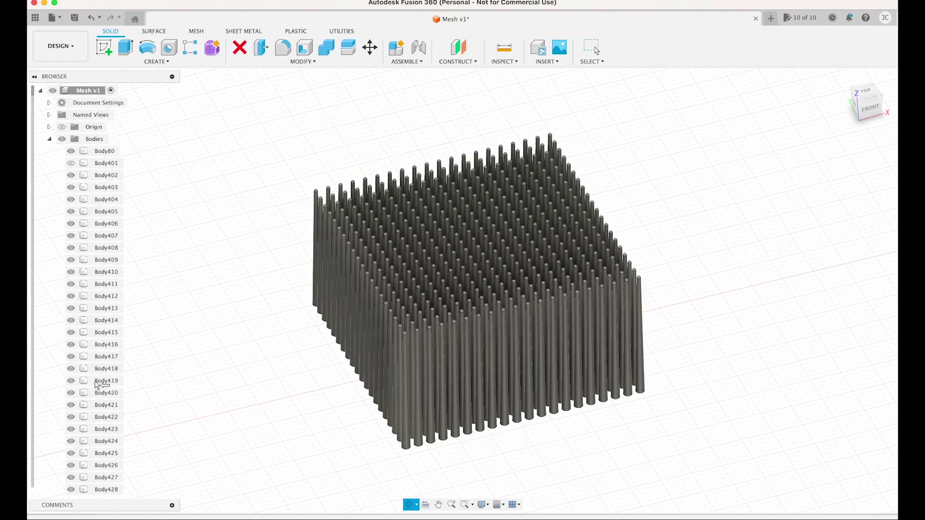
{"action": "right_click", "coordinate": [178, 519]}
{"action": "left_click", "coordinate": [240, 436]}
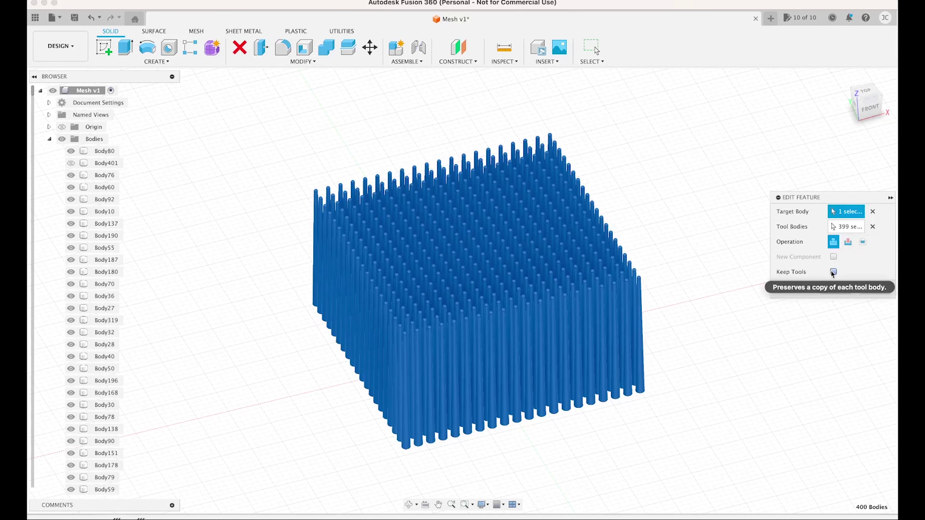
{"action": "left_click", "coordinate": [875, 290]}
- Sketch two concentric circles on the origin, the inner one just inside the spike grid's sides and the outer one enclosing its corners
{"action": "middle_click_drag", "start_coordinate": [354, 450], "coordinate": [488, 447], "text": "shift"}
{"action": "left_click", "coordinate": [865, 93]}
{"action": "left_click", "coordinate": [104, 47]}
{"action": "left_click", "coordinate": [446, 287]}
{"action": "key", "text": "c"}
{"action": "left_click", "coordinate": [456, 276]}
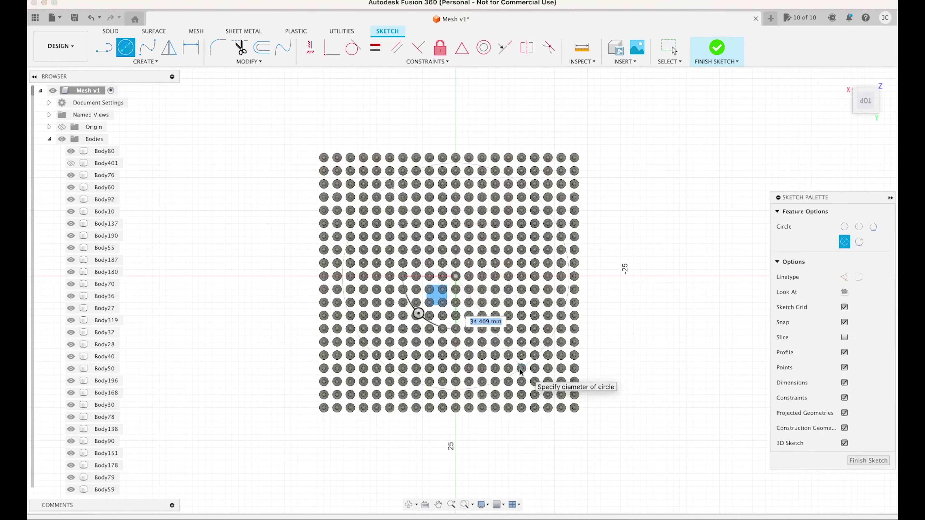
{"action": "scroll", "coordinate": [458, 288], "scroll_direction": "up", "scroll_amount": 3}
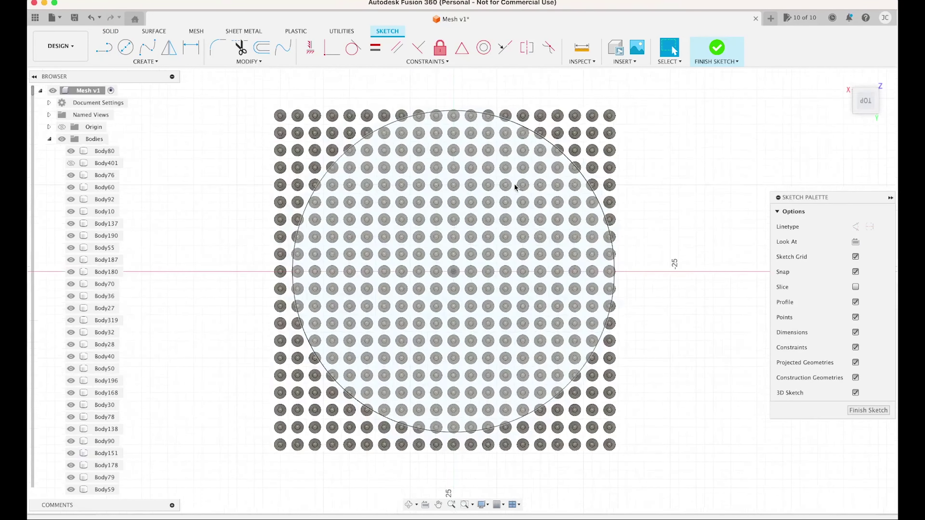
{"action": "left_click", "coordinate": [716, 47]}
- Extrude-cut the ring between the two circles upward past the spike tips to trim the grid to a round outline
{"action": "mouse_move", "coordinate": [328, 488]}
{"action": "middle_mouse_down", "text": "shift"}
{"action": "mouse_move", "coordinate": [305, 434]}
{"action": "mouse_move", "coordinate": [320, 430]}
{"action": "middle_mouse_up", "text": "shift"}
{"action": "key", "text": "e"}
{"action": "left_click", "coordinate": [309, 434]}
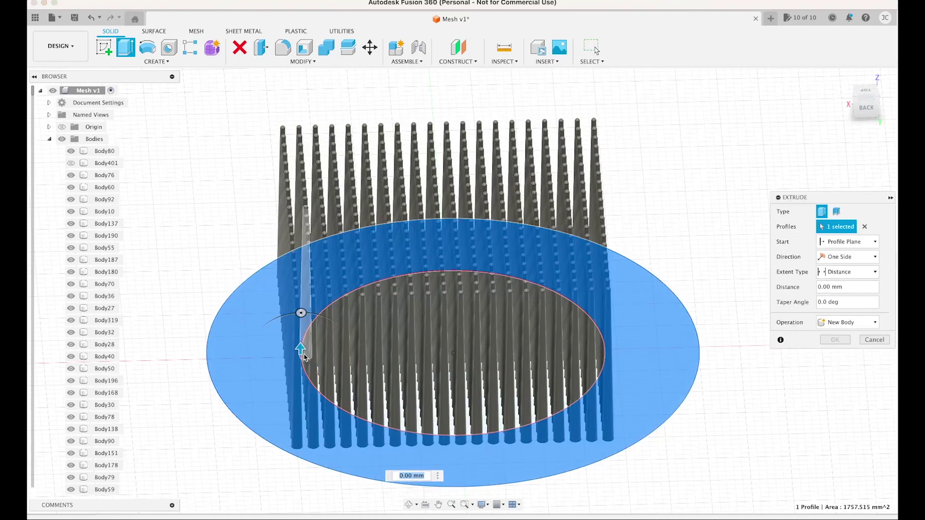
{"action": "left_click_drag", "start_coordinate": [303, 349], "coordinate": [301, 122]}
{"action": "left_click", "coordinate": [847, 323]}
{"action": "left_click", "coordinate": [834, 336]}
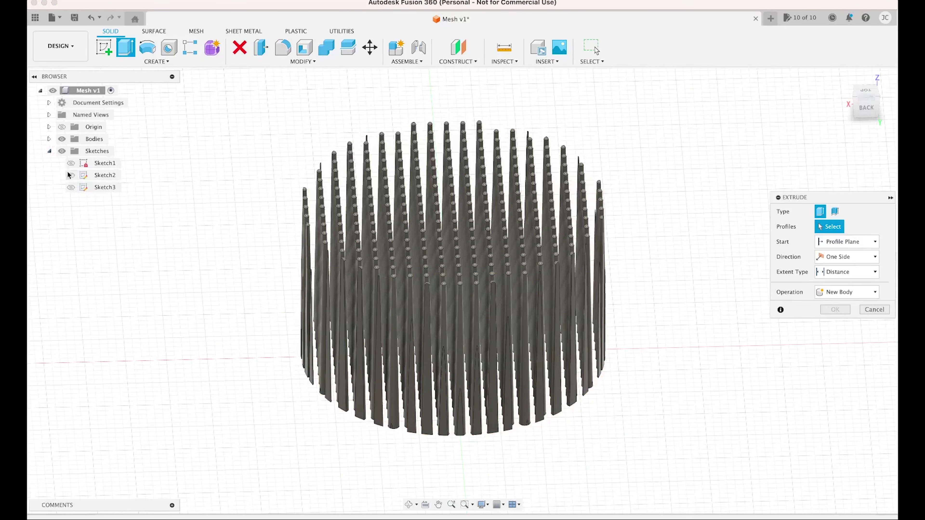
- Extrude the circle by -1 mm as a round base under the trimmed spikes and inspect the result
{"action": "left_click", "coordinate": [408, 379]}
{"action": "type", "text": "-1"}
{"action": "left_click", "coordinate": [832, 340]}
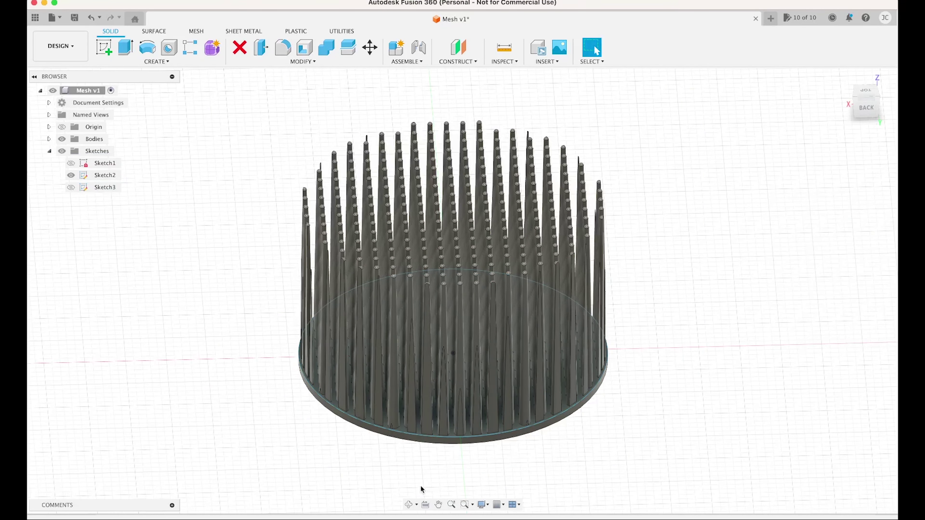
{"action": "left_click", "coordinate": [408, 504]}
{"action": "mouse_move", "coordinate": [499, 430]}
{"action": "left_mouse_down"}
{"action": "mouse_move", "coordinate": [529, 483]}
{"action": "mouse_move", "coordinate": [534, 430]}
{"action": "mouse_move", "coordinate": [568, 408]}
{"action": "left_mouse_up"}
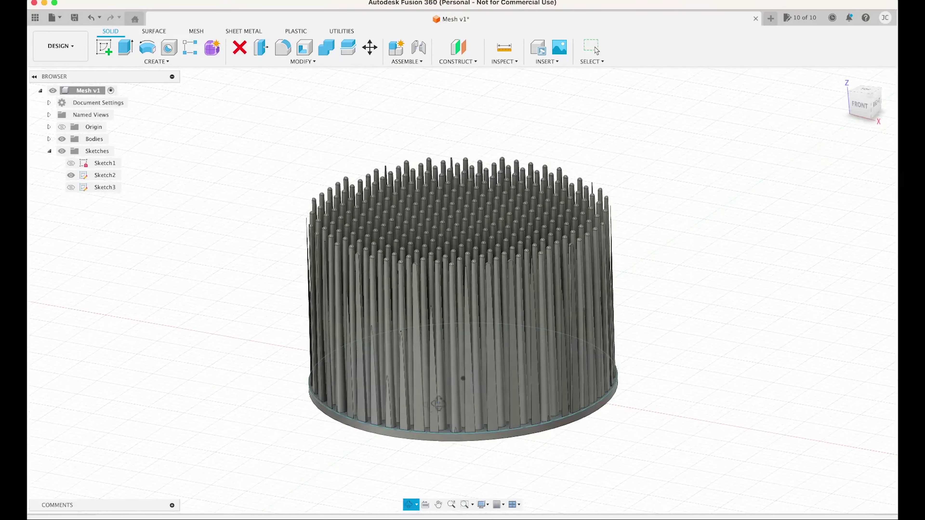
- Edit the rectangular spike pattern to 40 copies with a 40 mm distance in both directions
{"action": "left_click", "coordinate": [105, 187]}
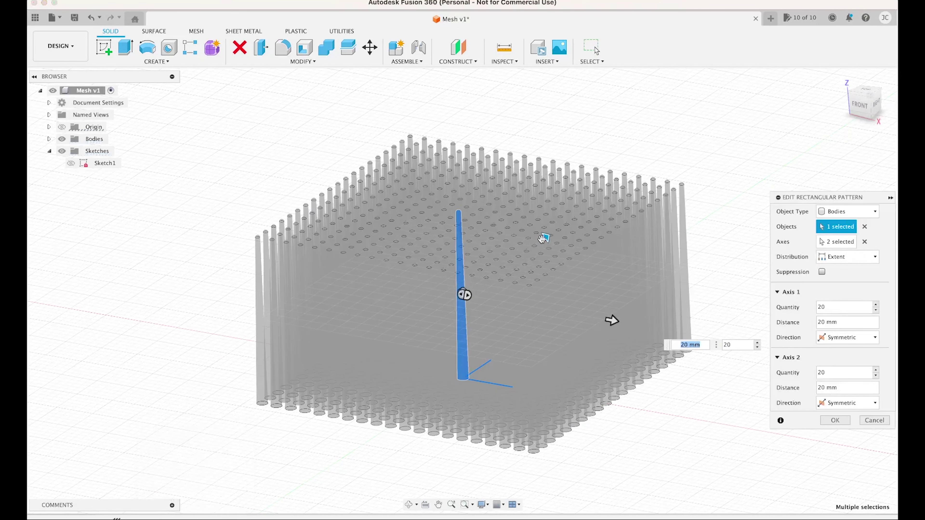
{"action": "double_click", "coordinate": [822, 307]}
{"action": "type", "text": "40"}
{"action": "key", "text": "Tab"}
{"action": "type", "text": "40"}
{"action": "key", "text": "Tab"}
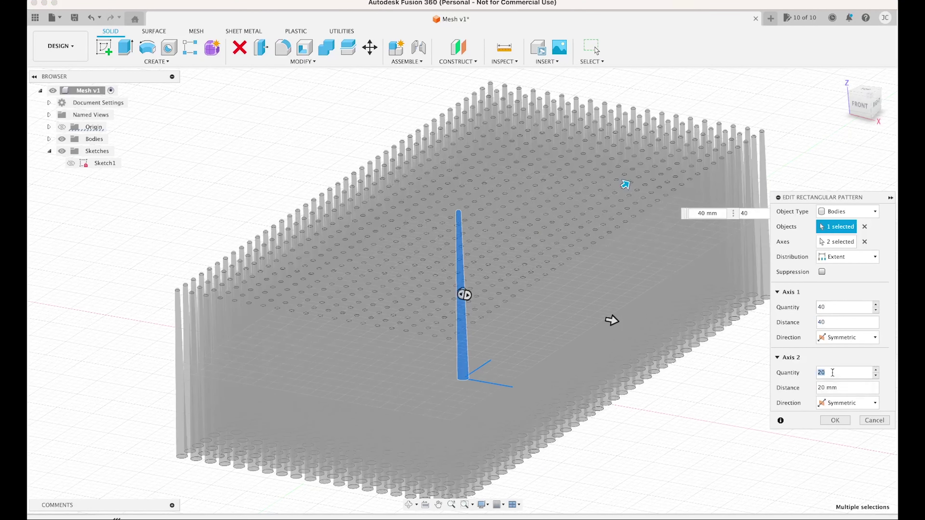
{"action": "type", "text": "4040"}
{"action": "left_click", "coordinate": [835, 422]}
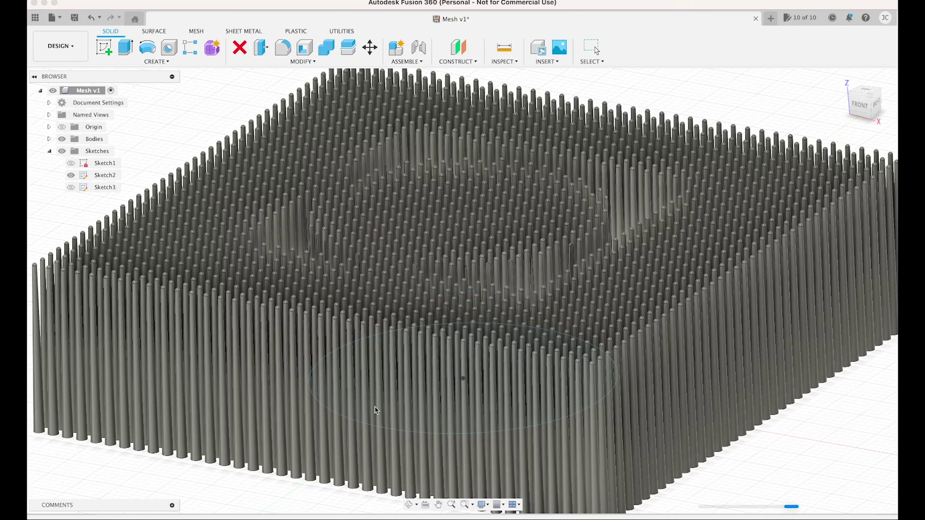
- Edit the ring sketch, Sketch3, and dimension its outer circle to a 160 mm diameter
{"action": "double_click", "coordinate": [105, 187]}
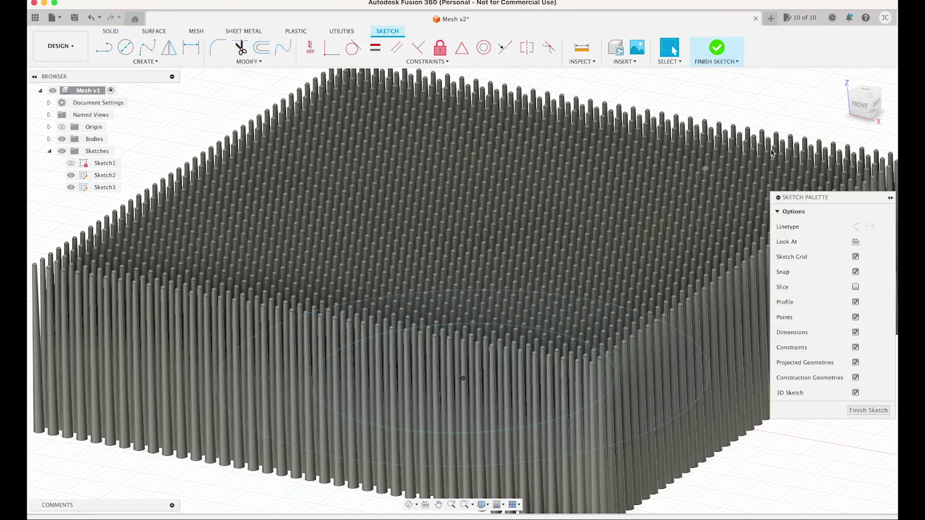
{"action": "left_click", "coordinate": [191, 47]}
{"action": "left_click", "coordinate": [273, 267]}
{"action": "type", "text": "160"}
{"action": "key", "text": "Return"}
{"action": "scroll", "coordinate": [461, 290], "scroll_direction": "down", "scroll_amount": 3}
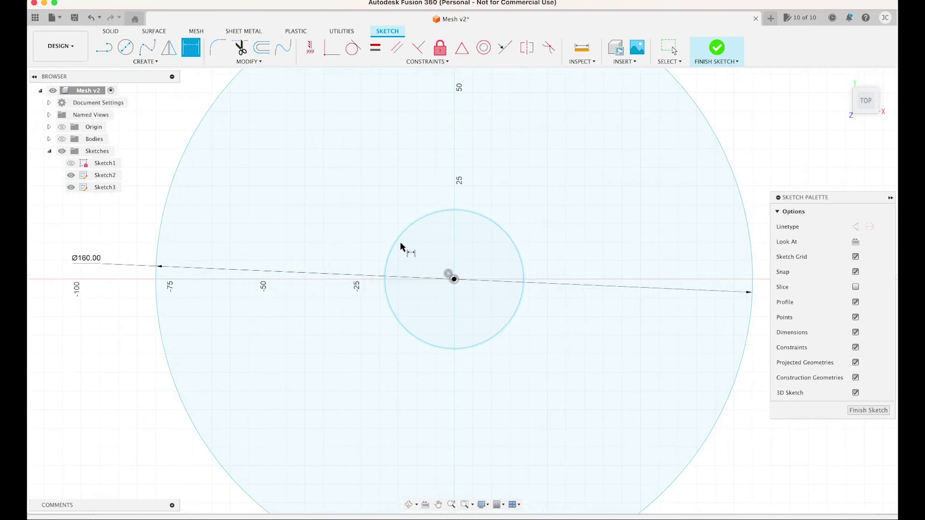
- Dimension the inner circle of the ring sketch to an 80 mm diameter
{"action": "left_click", "coordinate": [490, 220]}
{"action": "left_click", "coordinate": [421, 158]}
{"action": "type", "text": "80"}
{"action": "key", "text": "Return"}
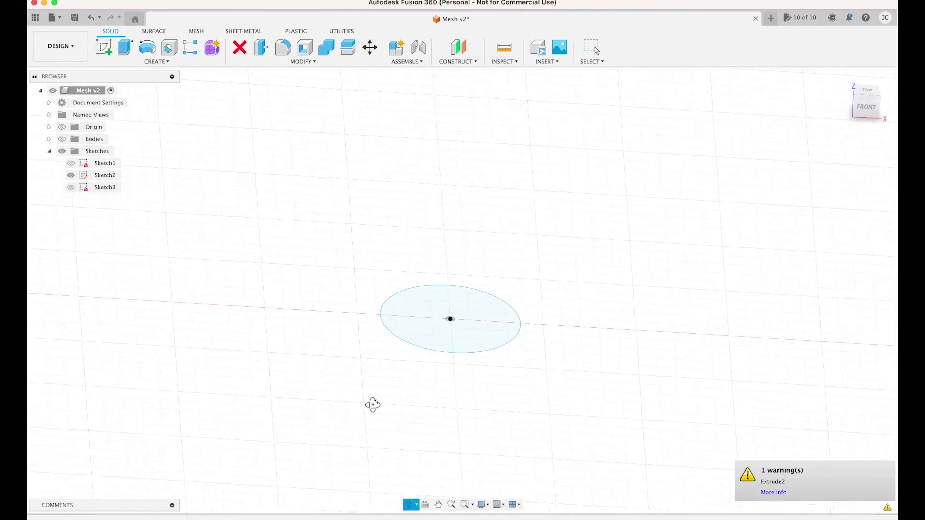
- Extrude the Sketch2 circle by -1 mm with the Join operation under the enlarged spike grid
{"action": "left_click", "coordinate": [104, 175]}
{"action": "key", "text": "e"}
{"action": "left_click_drag", "start_coordinate": [457, 314], "coordinate": [459, 371]}
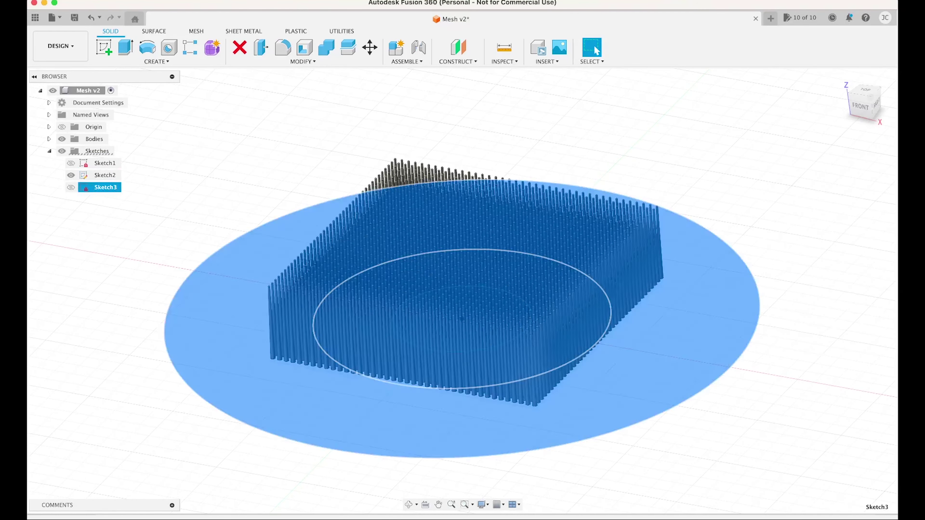
{"action": "key", "text": "e"}
{"action": "key", "text": "Escape"}
- Reopen Sketch3 and replace its 80 mm circle with a new origin-centred circle reaching about the edges of the spike grid
{"action": "left_click", "coordinate": [71, 187]}
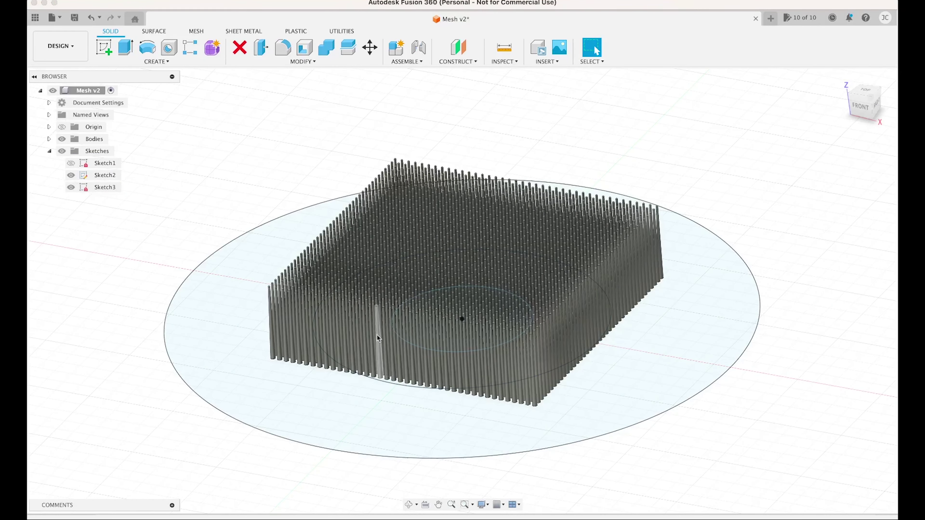
{"action": "left_click", "coordinate": [400, 385]}
{"action": "left_click", "coordinate": [190, 48]}
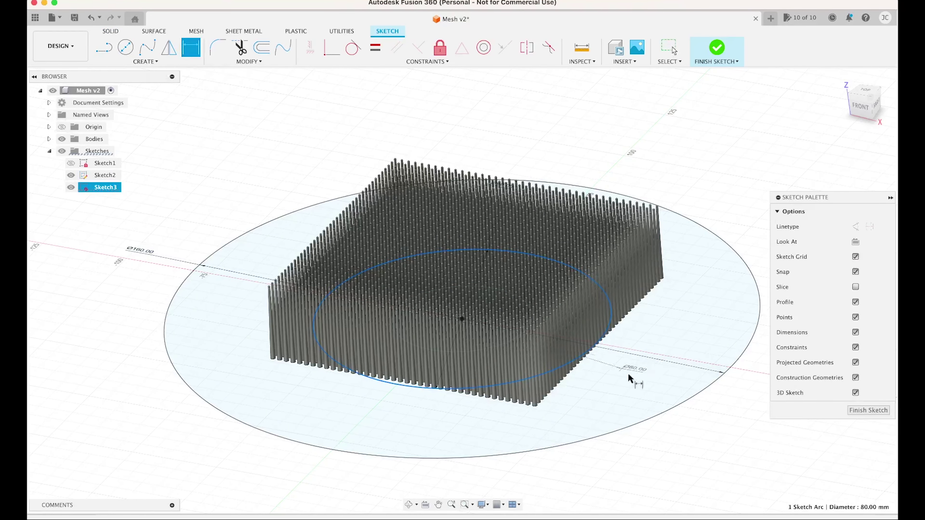
{"action": "left_click", "coordinate": [632, 397]}
{"action": "left_click", "coordinate": [125, 47]}
{"action": "left_click", "coordinate": [454, 279]}
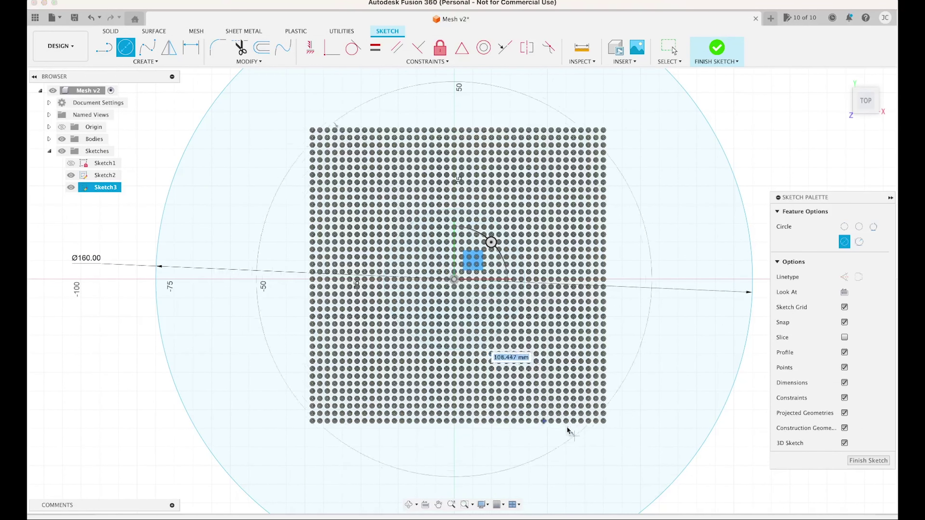
{"action": "left_click", "coordinate": [549, 392]}
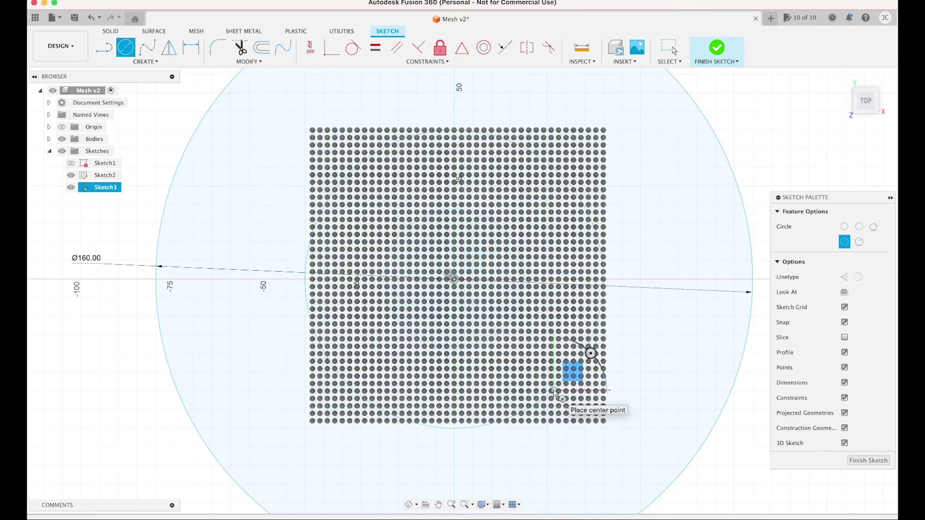
- Cut the spikes outside the inner circle by extruding the Sketch3 ring profile 40 mm with the Cut operation
{"action": "key", "text": "Escape"}
{"action": "middle_click_drag", "start_coordinate": [421, 487], "coordinate": [410, 441], "text": "shift"}
{"action": "left_click", "coordinate": [392, 451]}
{"action": "key", "text": "e"}
{"action": "left_click_drag", "start_coordinate": [600, 305], "coordinate": [604, 199]}
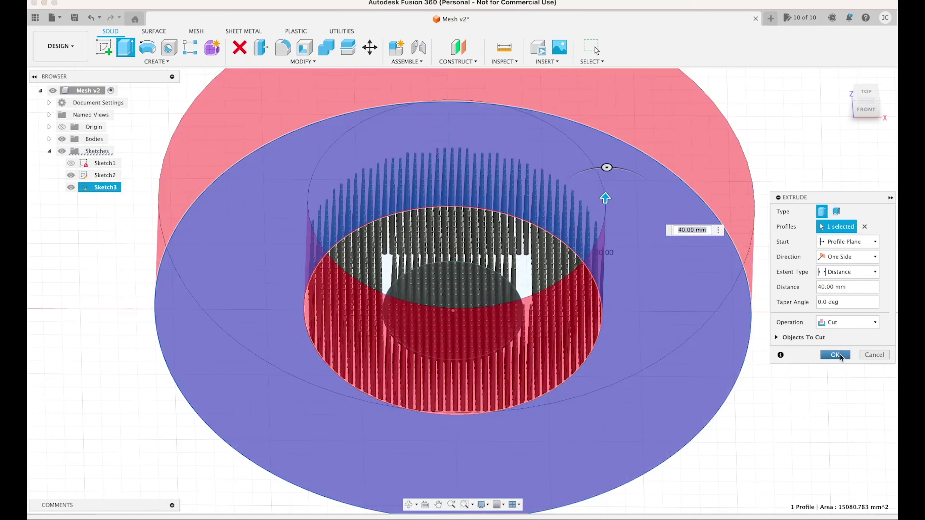
{"action": "left_click", "coordinate": [837, 353]}
- Edit Sketch2 and delete its small base circle under the centre of the spike grid
{"action": "left_click", "coordinate": [233, 446]}
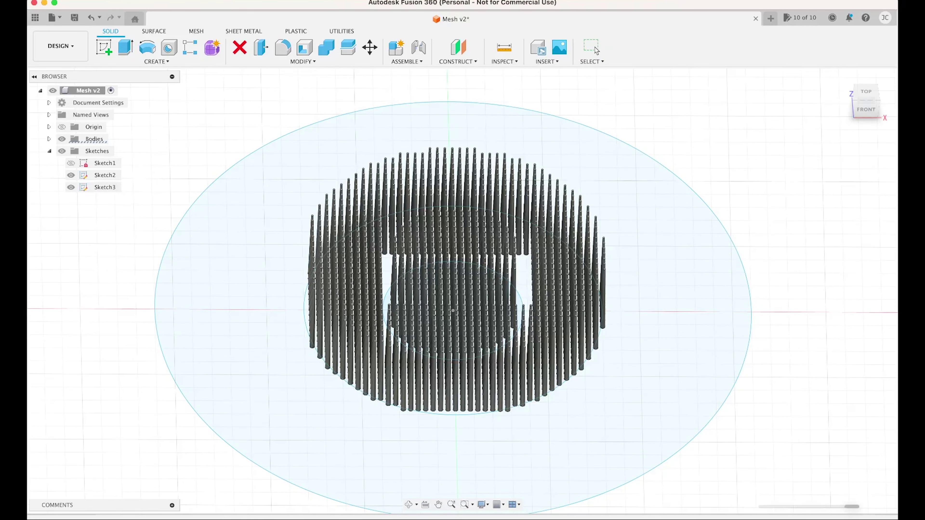
{"action": "left_click", "coordinate": [387, 294]}
{"action": "key", "text": "Delete"}
{"action": "left_click", "coordinate": [865, 92]}
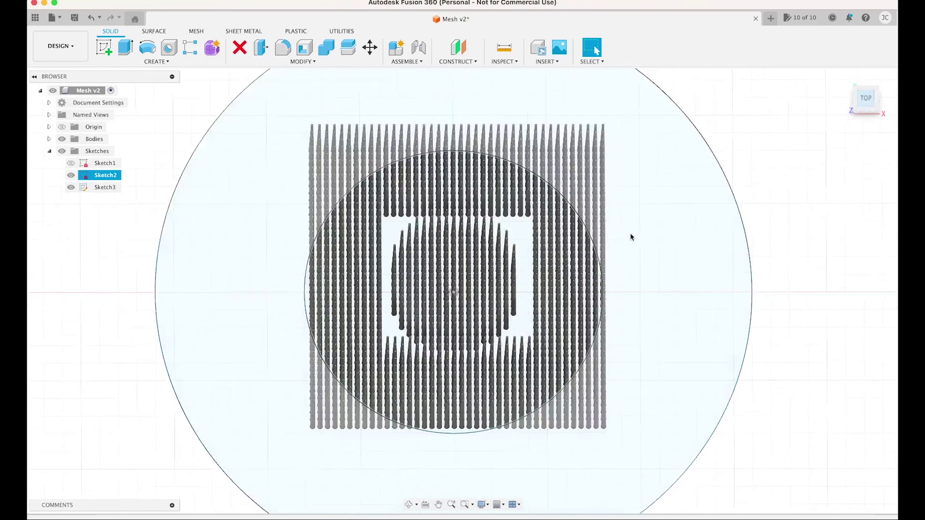
- Edit Sketch3 and delete the 160 mm outer circle of the ring
{"action": "right_click", "coordinate": [166, 518]}
{"action": "left_click", "coordinate": [197, 424]}
{"action": "left_click", "coordinate": [868, 410]}
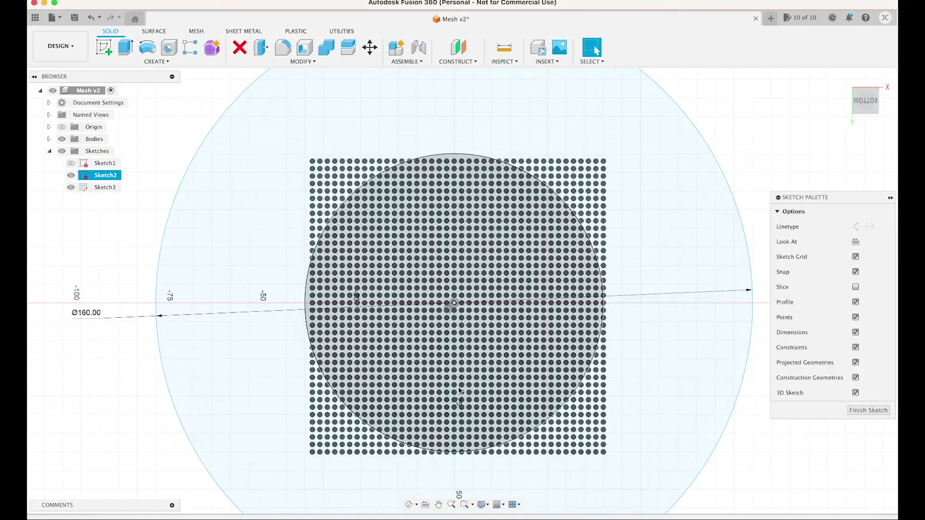
{"action": "left_click", "coordinate": [361, 134]}
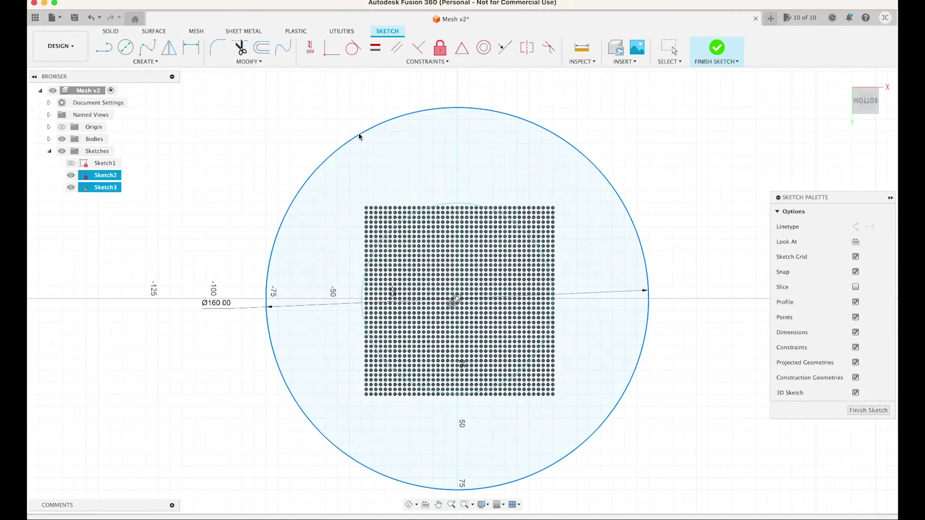
{"action": "key", "text": "Delete"}
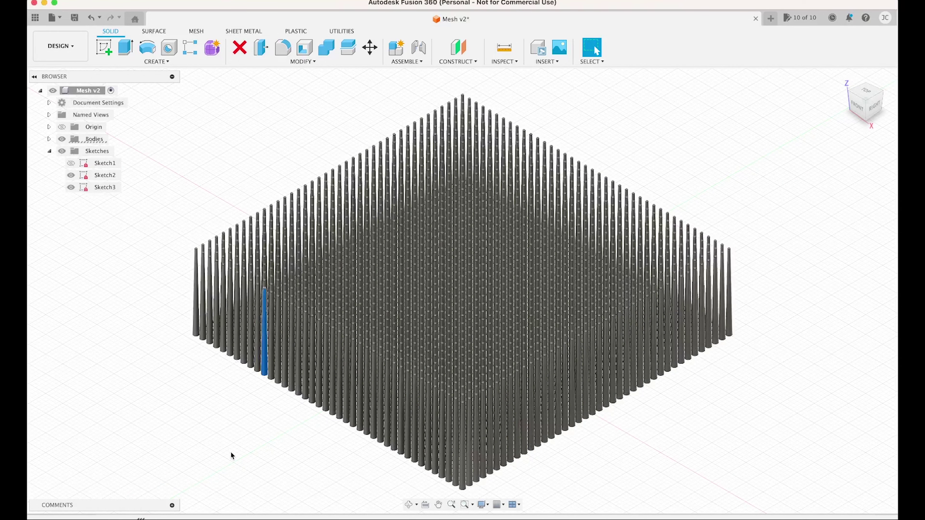
- Delete Sketch2 and Sketch3 from the design history and show Sketch1
{"action": "right_click", "coordinate": [159, 519]}
{"action": "left_click", "coordinate": [193, 453]}
{"action": "left_click", "coordinate": [71, 164]}
{"action": "right_click", "coordinate": [153, 518]}
{"action": "left_click", "coordinate": [198, 451]}
{"action": "left_click", "coordinate": [867, 92]}
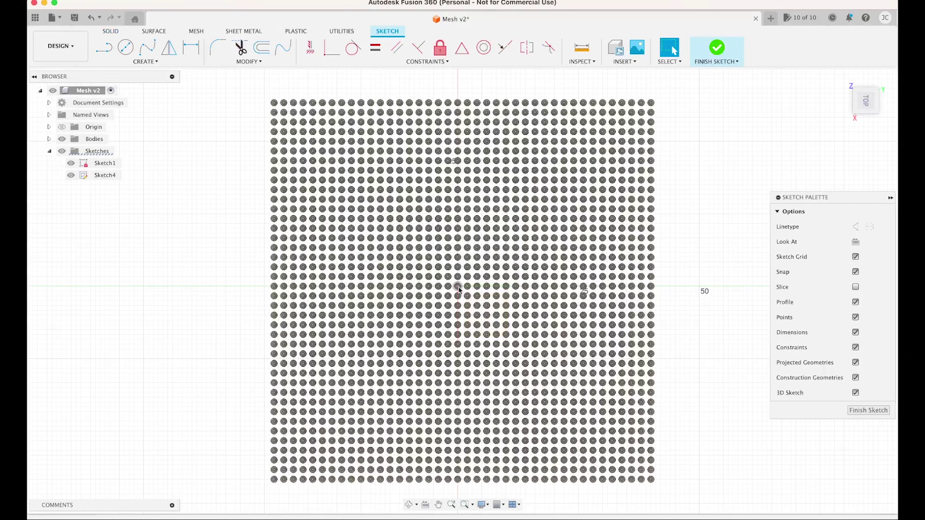
- Sketch an origin-centred circle about 73 mm in diameter on the spike grid, and extrude the round base -1 mm with Join
{"action": "key", "text": "c"}
{"action": "left_click", "coordinate": [493, 322]}
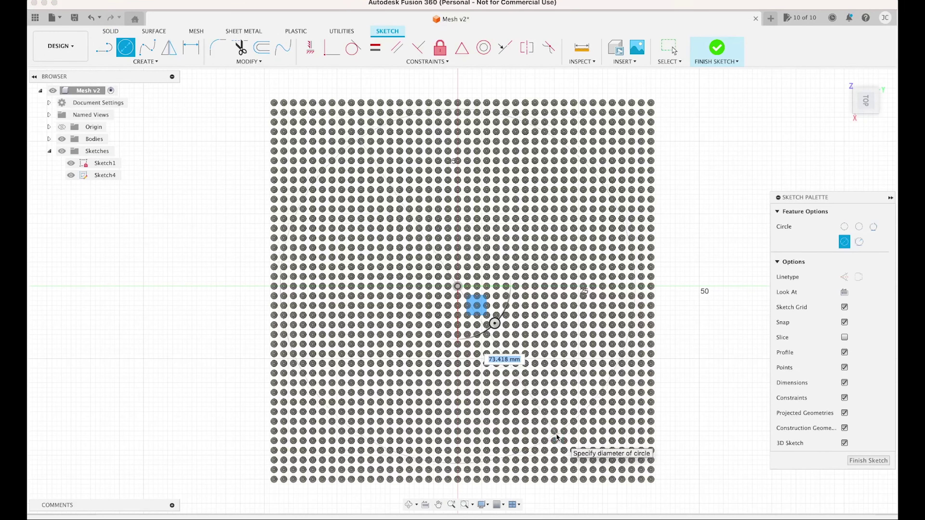
{"action": "left_click", "coordinate": [557, 437]}
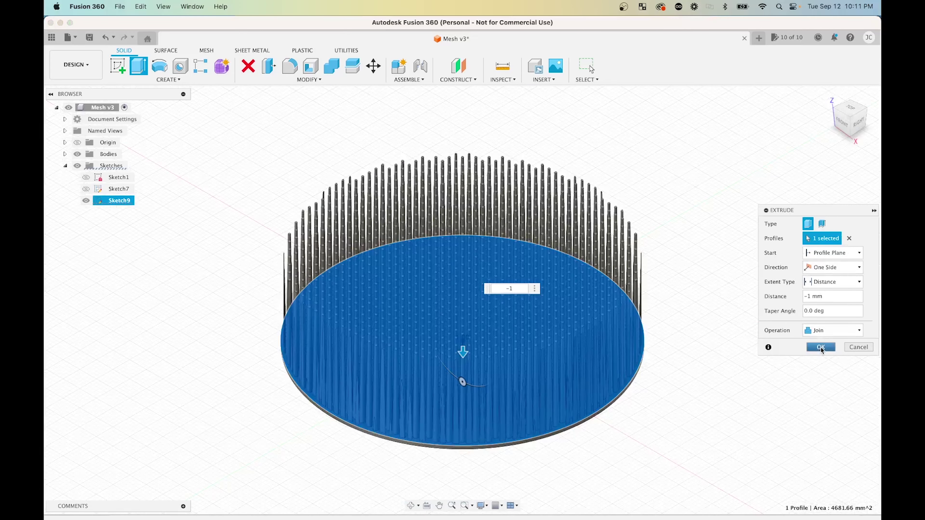
{"action": "left_click", "coordinate": [820, 347]}
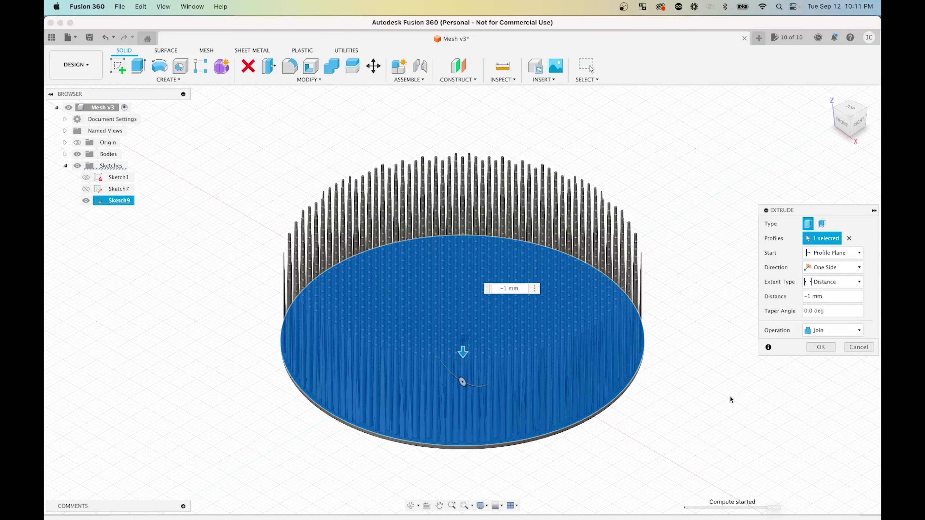
- Export the round spike body for 3D printing as a binary STL in millimetres with High refinement, and save the design
{"action": "left_click", "coordinate": [67, 37]}
{"action": "left_click", "coordinate": [135, 175]}
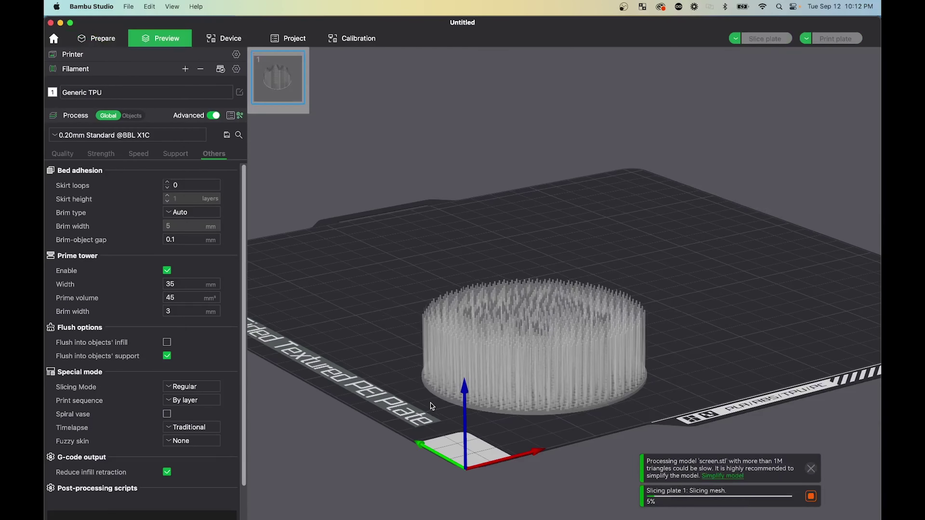
{"action": "scroll", "coordinate": [491, 450], "scroll_direction": "up", "scroll_amount": 7}
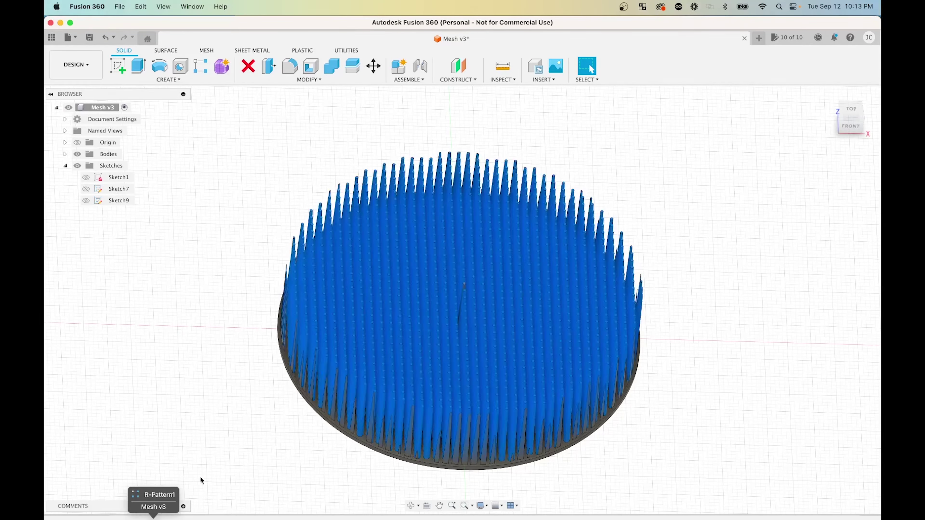
{"action": "key", "text": "super+s"}
{"action": "key", "text": "Return"}
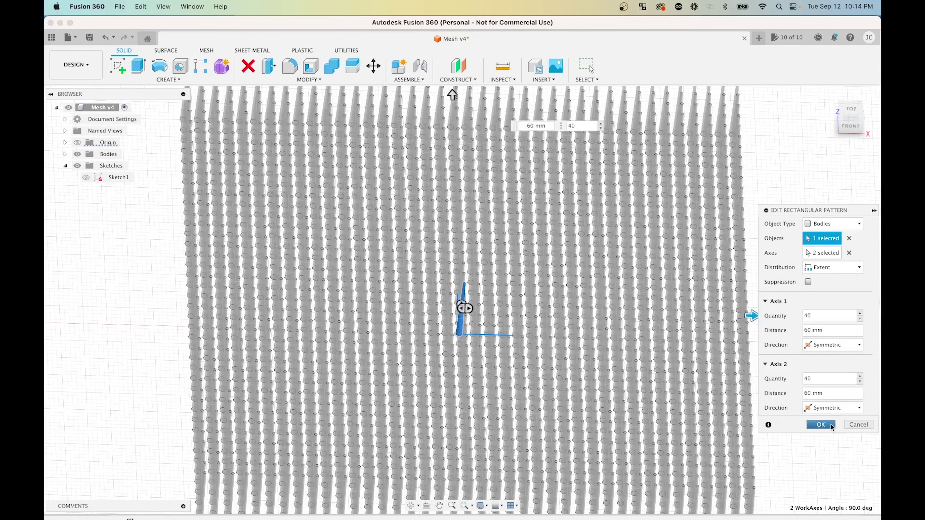
- Widen the symmetric rectangular spike pattern with 40 spikes along each axis, and edit Sketch7 to resize the trimming circle
{"action": "left_click", "coordinate": [820, 425]}
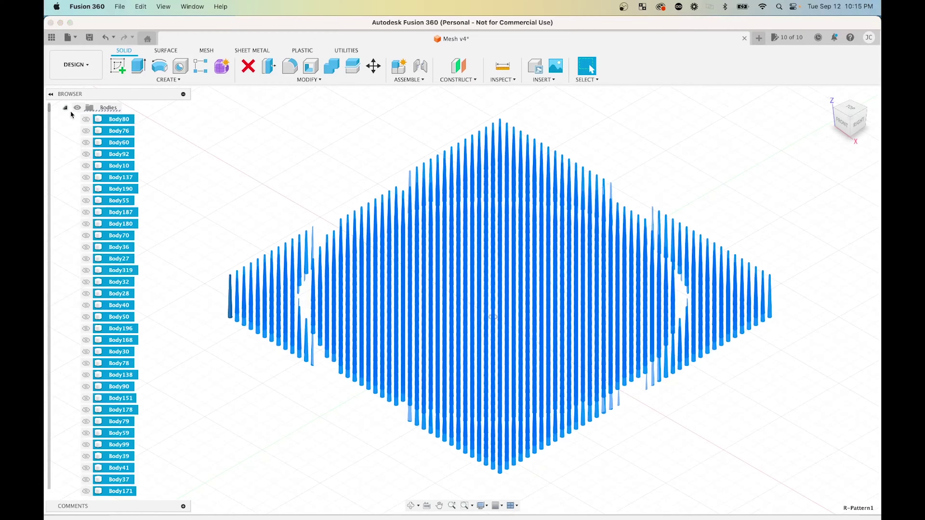
{"action": "right_click", "coordinate": [95, 154]}
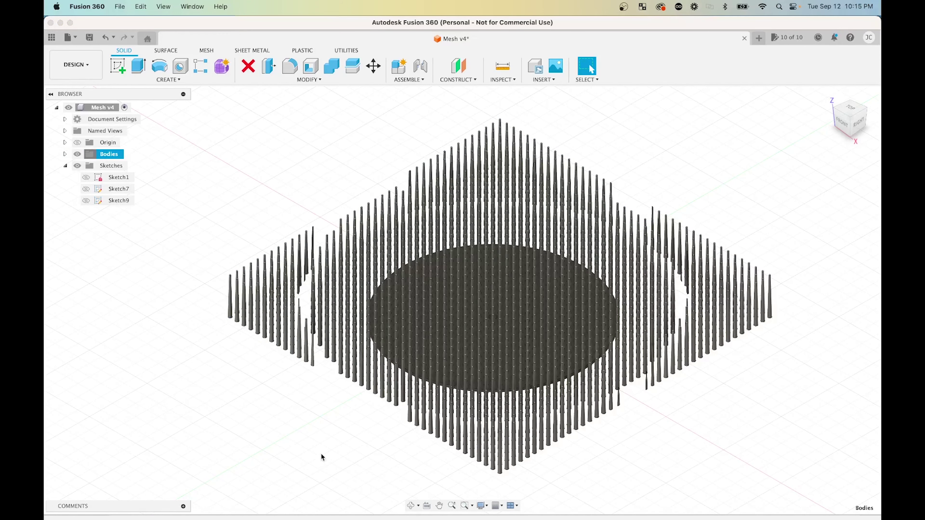
{"action": "right_click", "coordinate": [166, 404]}
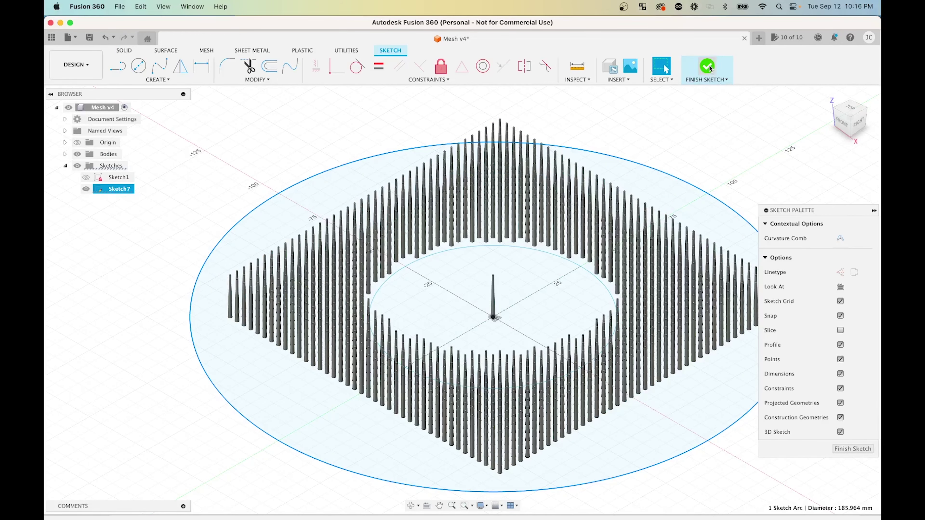
{"action": "left_click", "coordinate": [707, 66]}
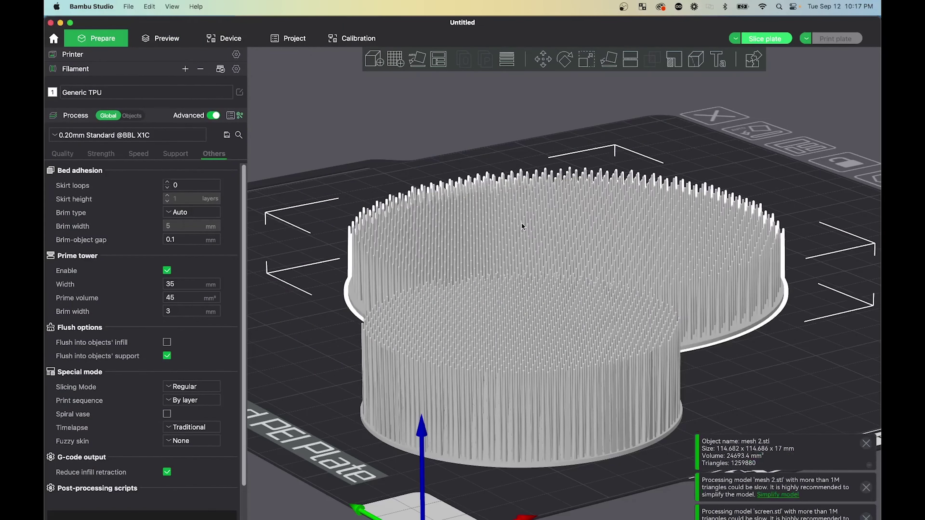
- Switch to Bambu Studio with mesh 2.stl loaded and delete the smaller spike disc from the plate
{"action": "left_click_drag", "start_coordinate": [521, 227], "coordinate": [345, 427]}
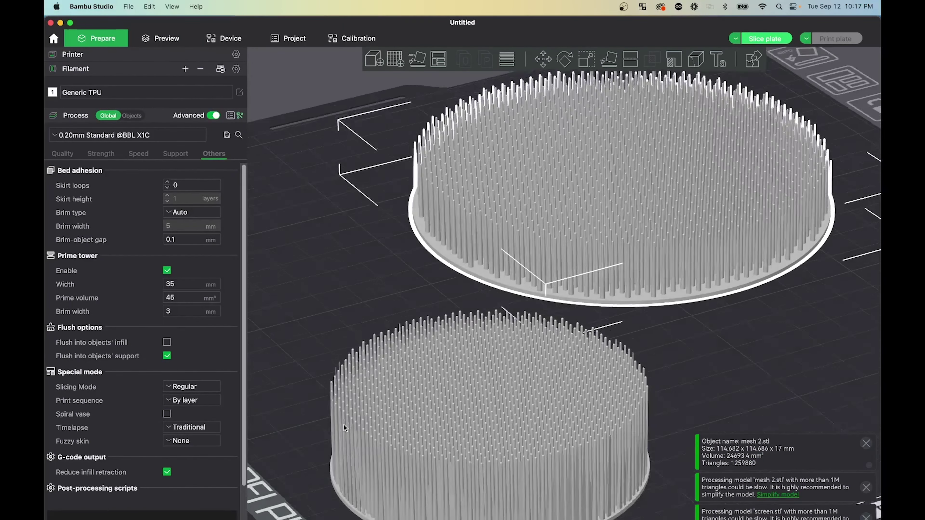
{"action": "left_click", "coordinate": [345, 427]}
{"action": "key", "text": "Delete"}
- Slice the plate with the larger spike disc using Generic TPU and the 0.20mm Standard profile
{"action": "scroll", "coordinate": [557, 314], "scroll_direction": "down", "scroll_amount": 7}
{"action": "left_click", "coordinate": [765, 38]}
{"action": "scroll", "coordinate": [493, 467], "scroll_direction": "up", "scroll_amount": 3}
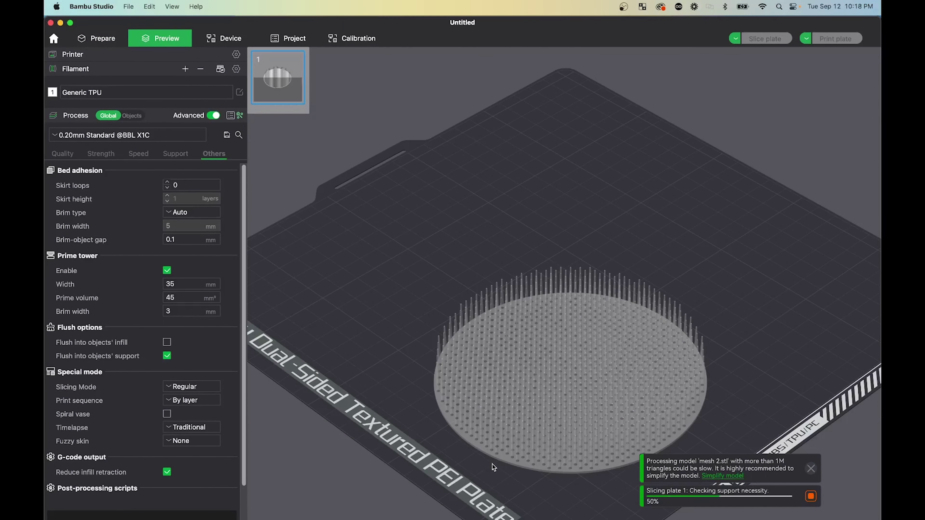